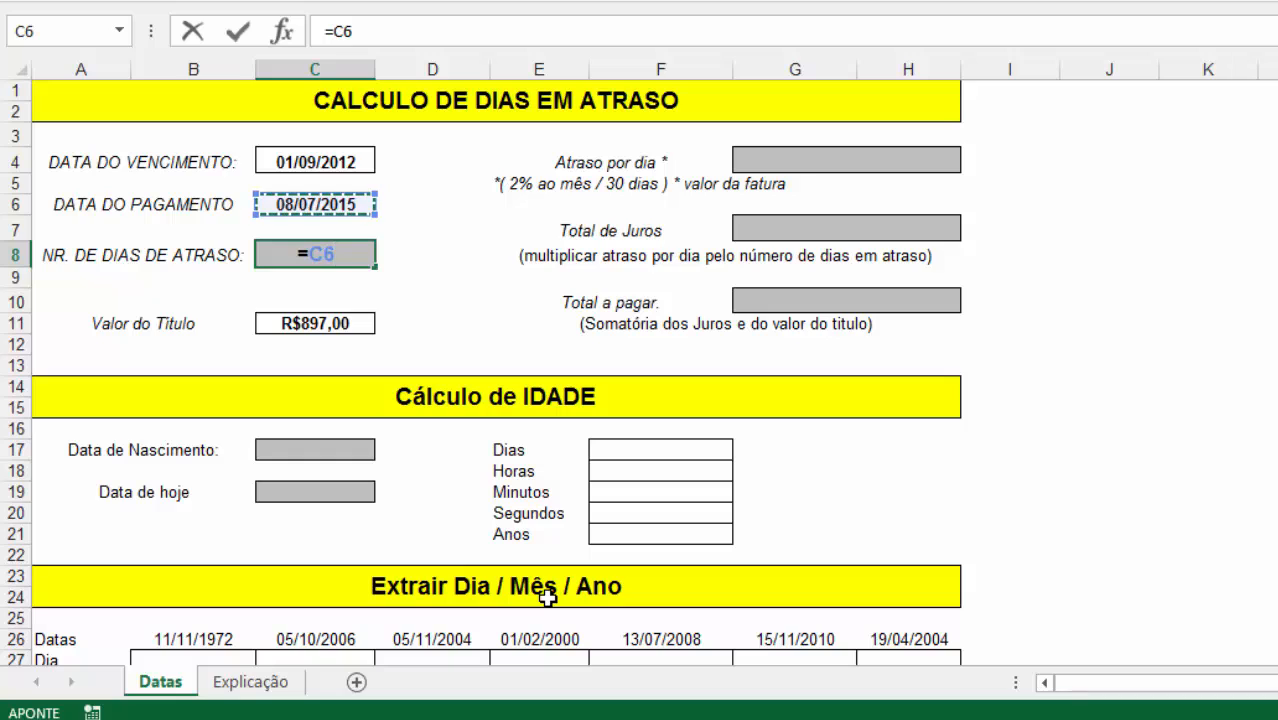
# Step: Complete the days-overdue formula in C8 by subtracting the due date in C4 from the payment date, giving =C6-C4
pyautogui.write('-')
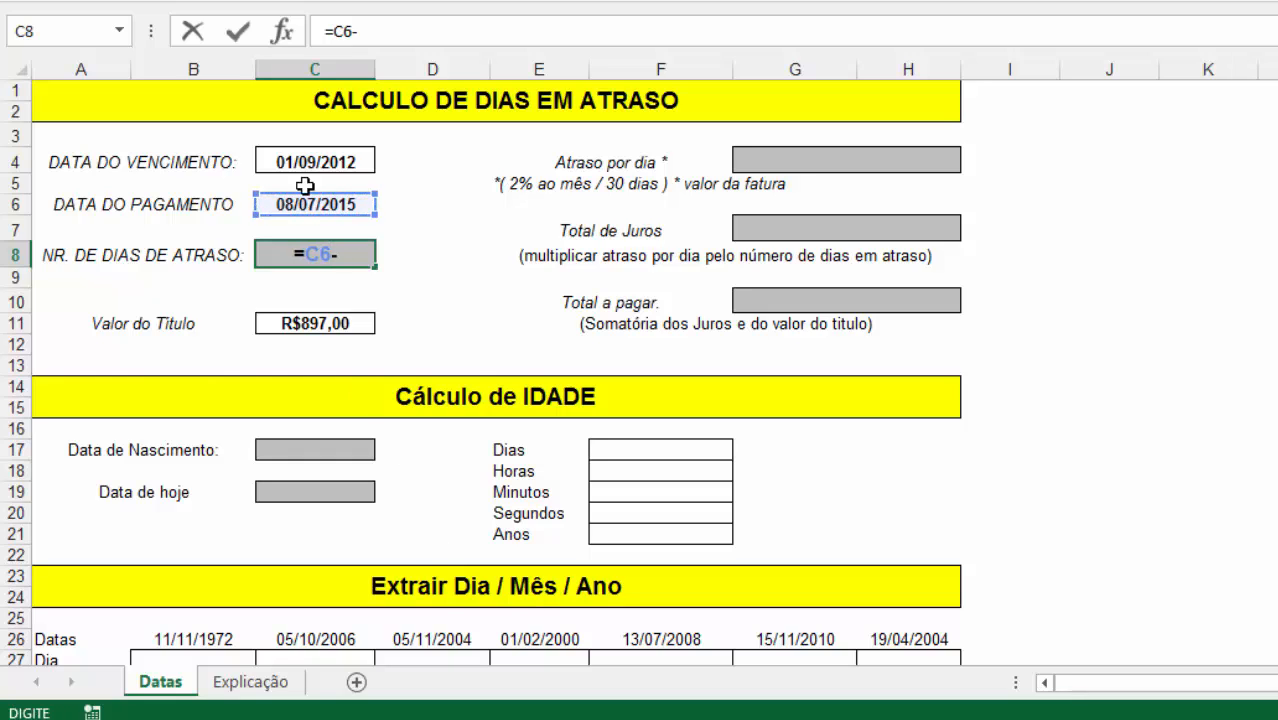
pyautogui.click(305, 163)
pyautogui.press('Return')
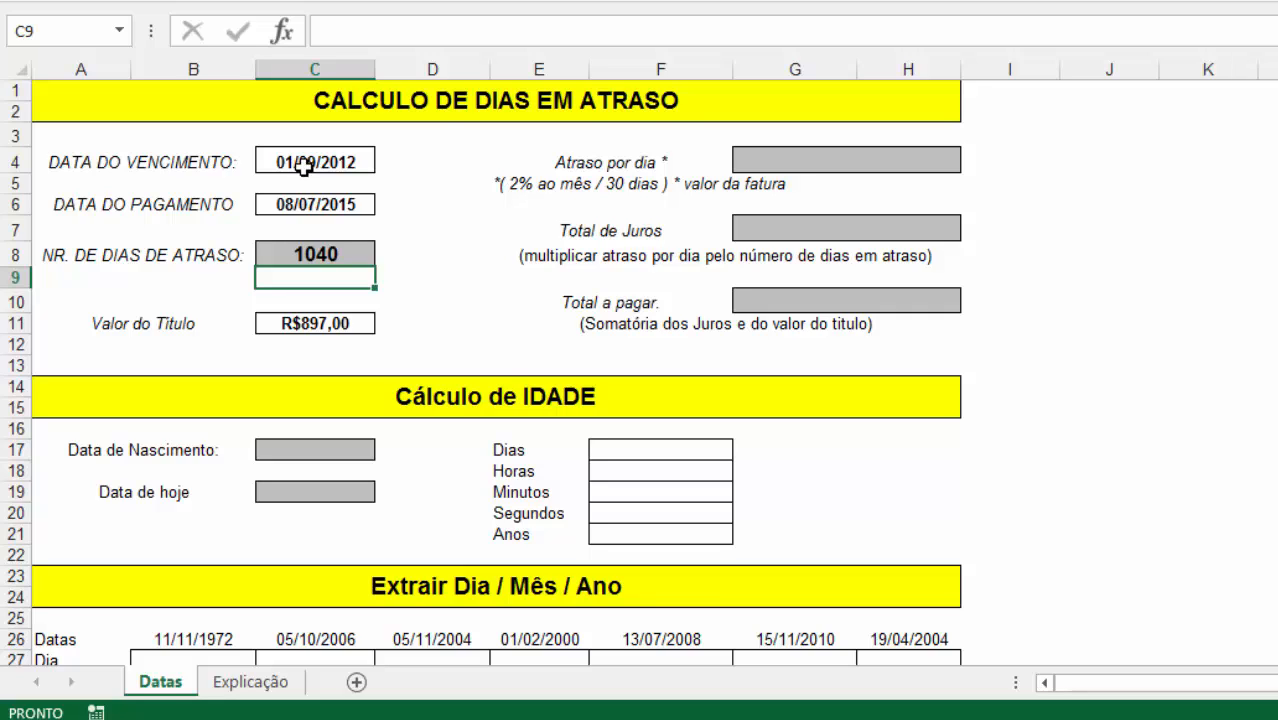
# Step: Begin the late charge per day formula in G4 with =(2%/30)*
pyautogui.click(801, 162)
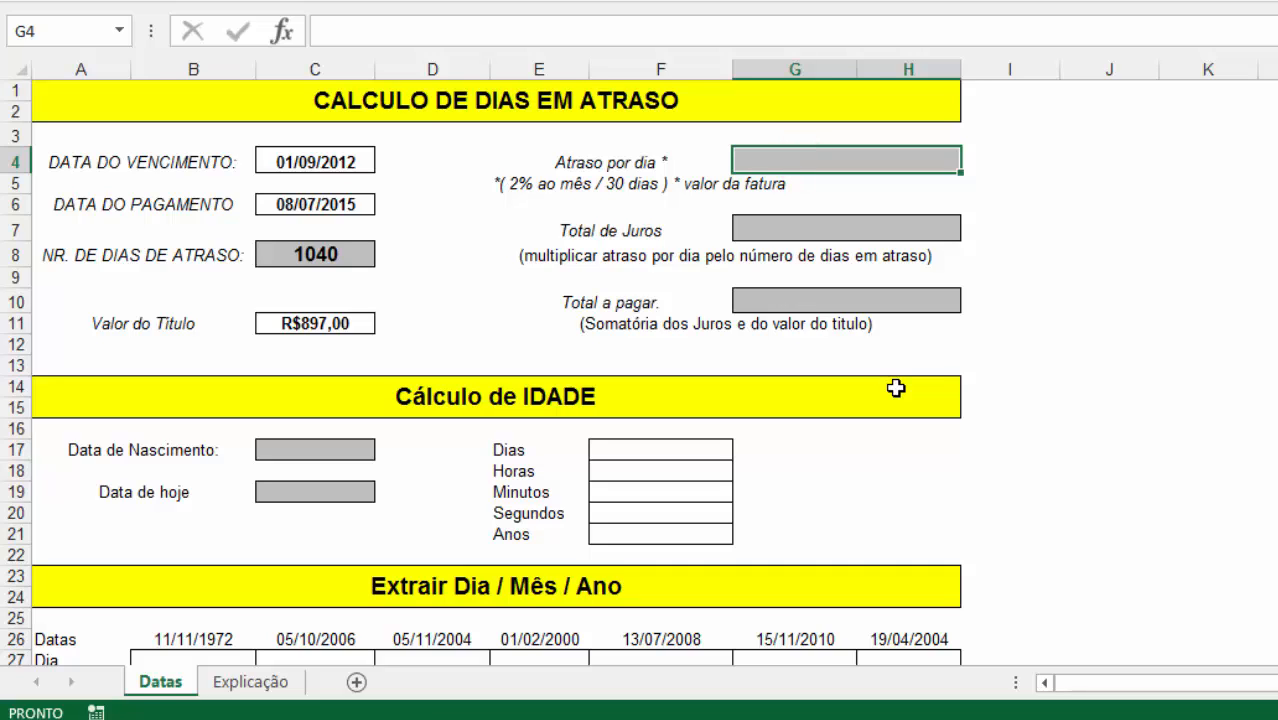
pyautogui.write('=')
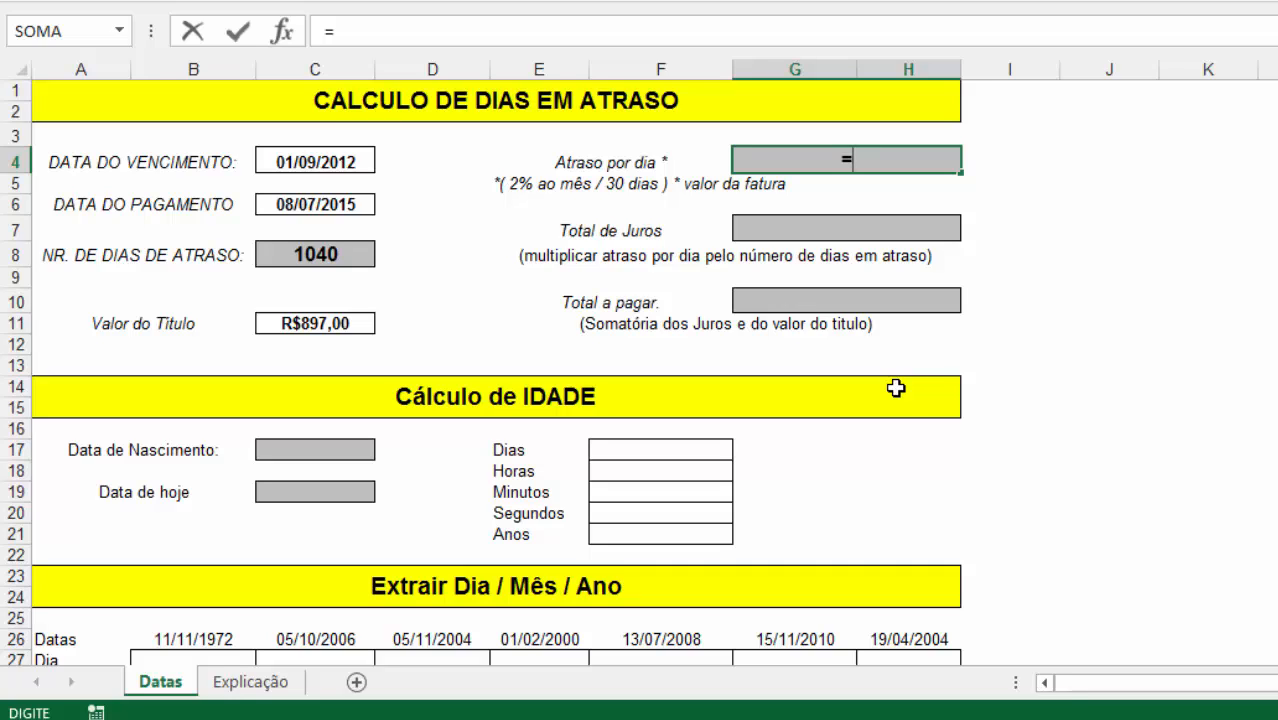
pyautogui.write('(2%')
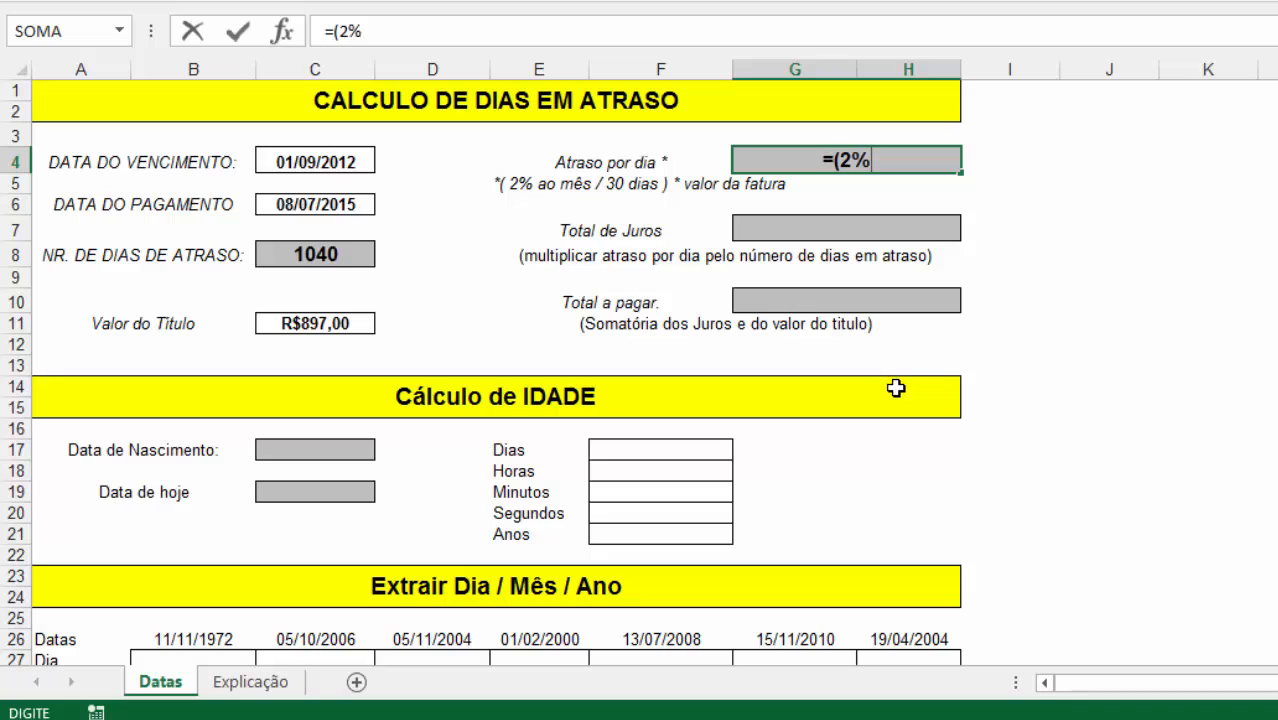
pyautogui.write('/30)')
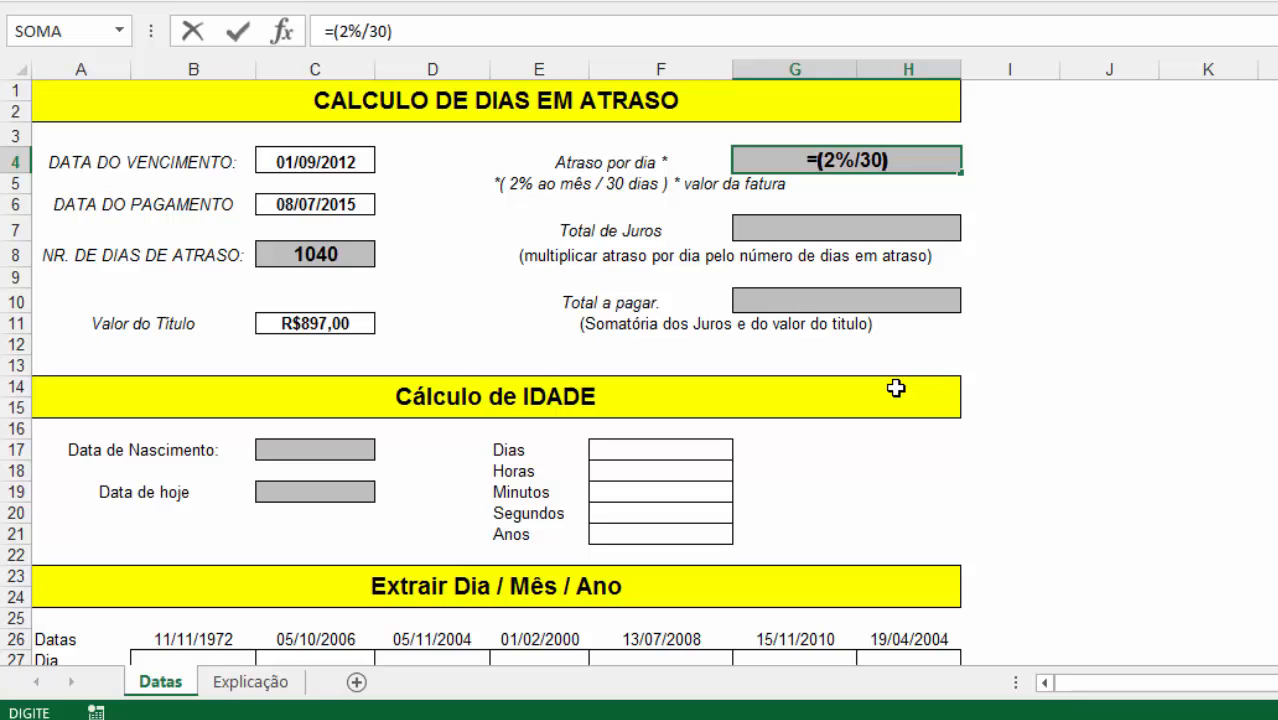
pyautogui.write('*')
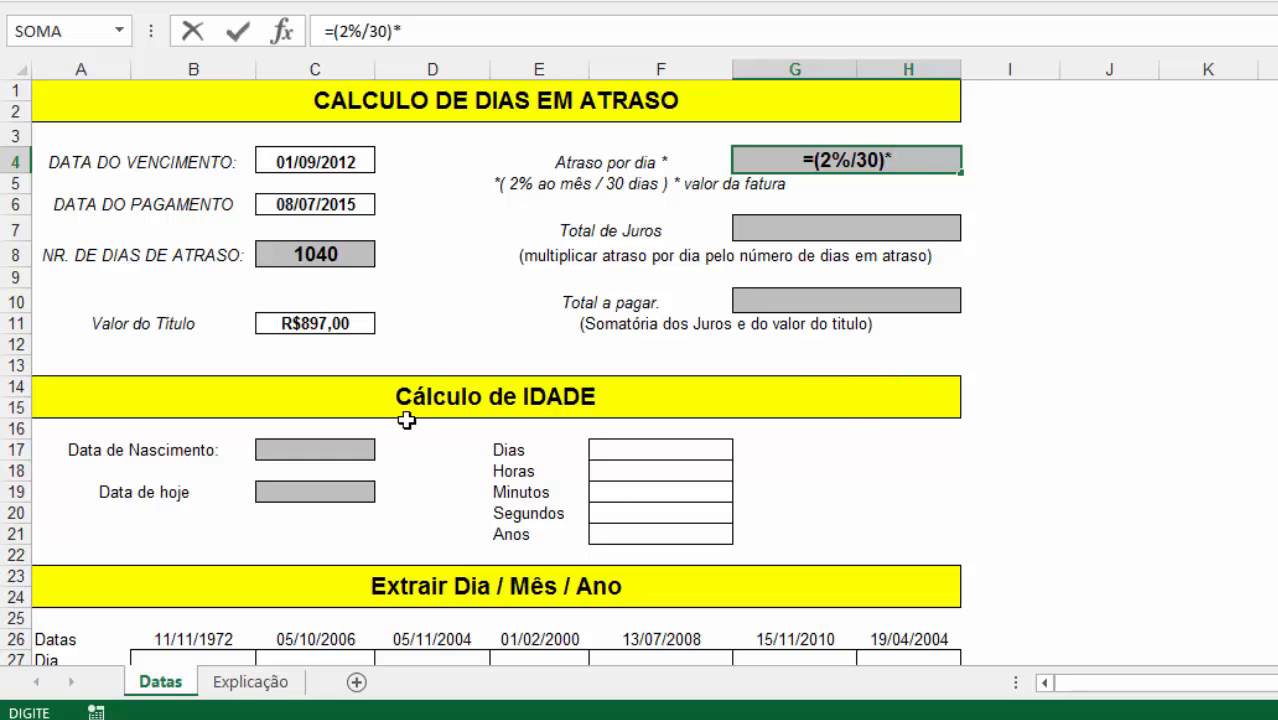
pyautogui.click(357, 322)
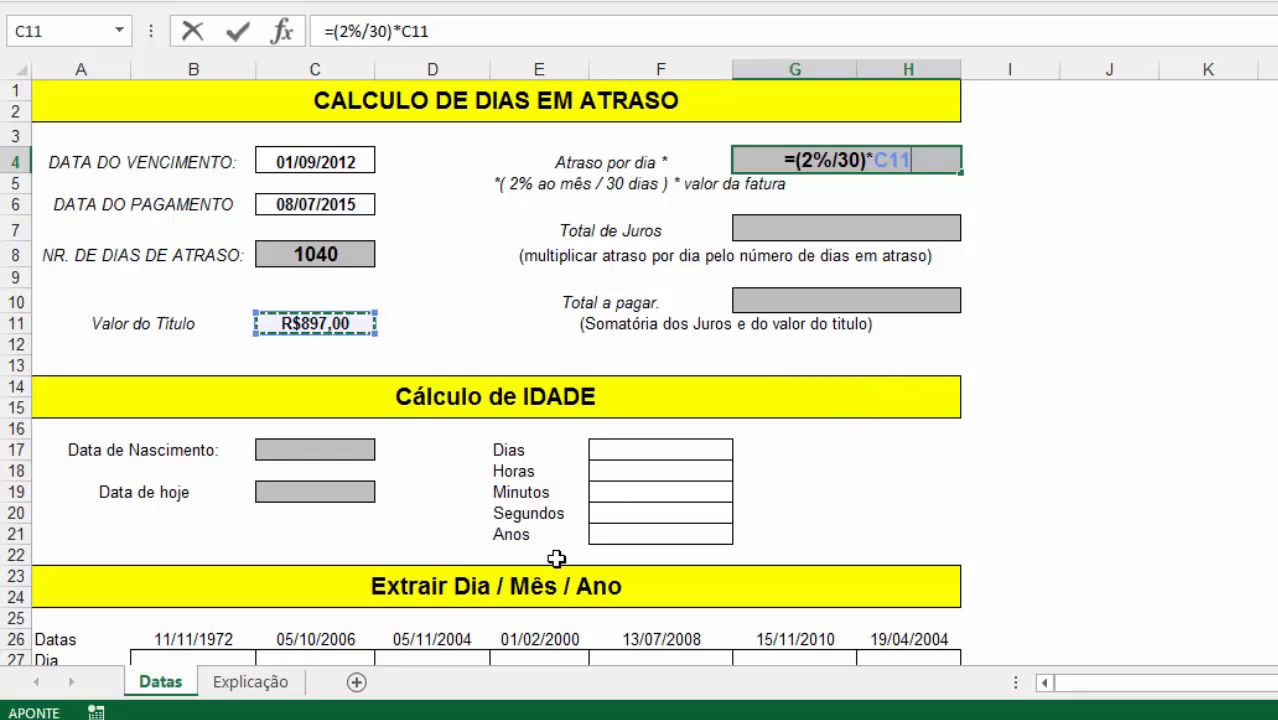
pyautogui.press('BackSpace')
pyautogui.press('BackSpace')
pyautogui.press('BackSpace')
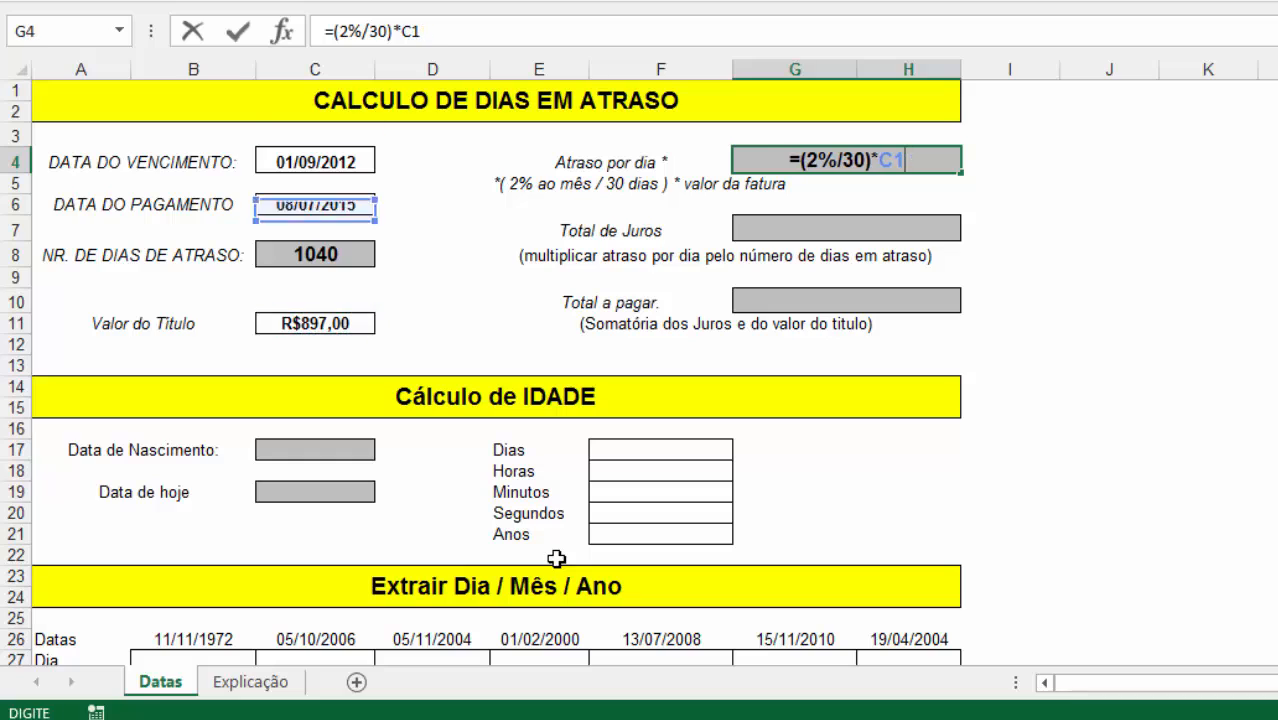
pyautogui.write('897')
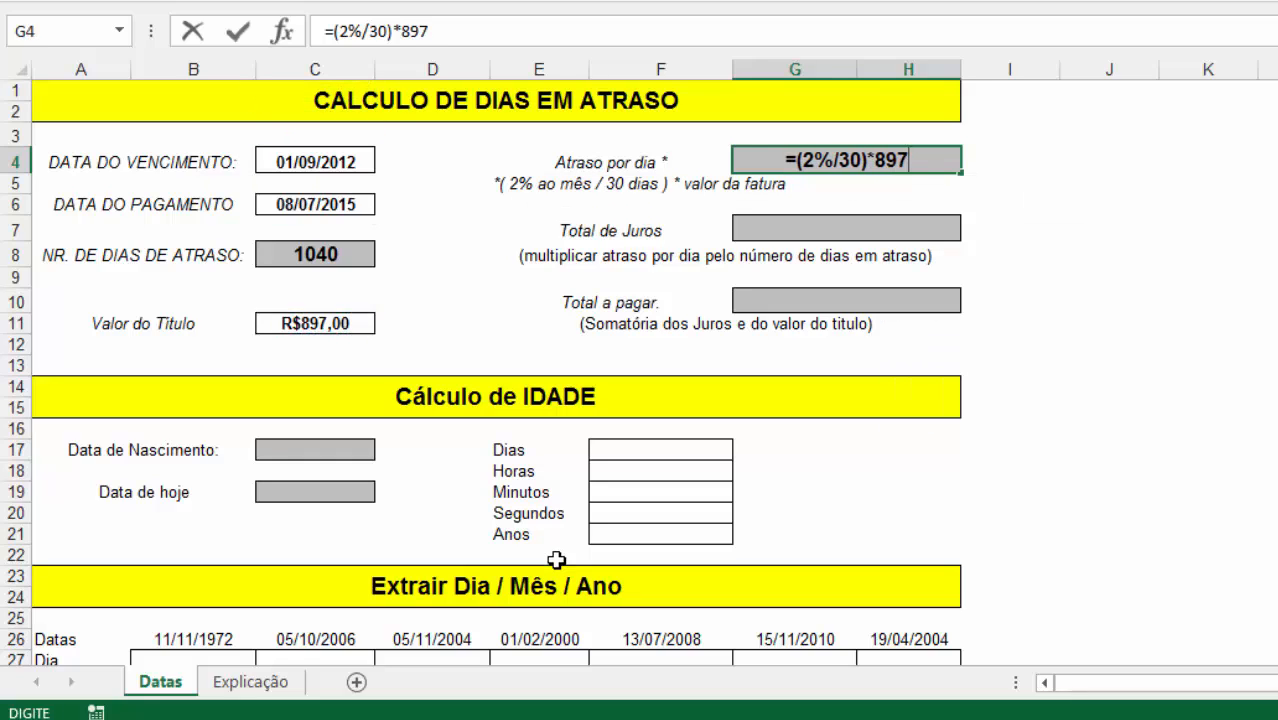
pyautogui.press('BackSpace')
pyautogui.press('BackSpace')
pyautogui.press('BackSpace')
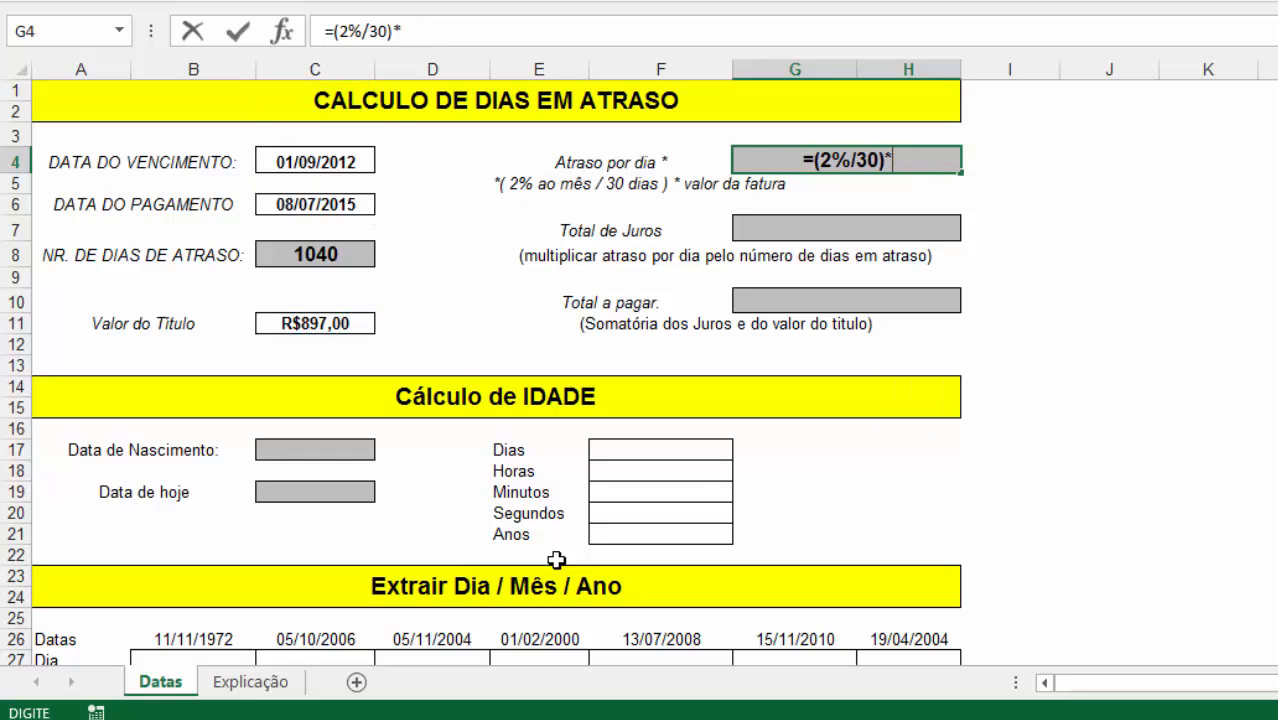
# Step: Finish the G4 formula by multiplying by the title value in C11, giving =(2%/30)*C11
pyautogui.click(277, 321)
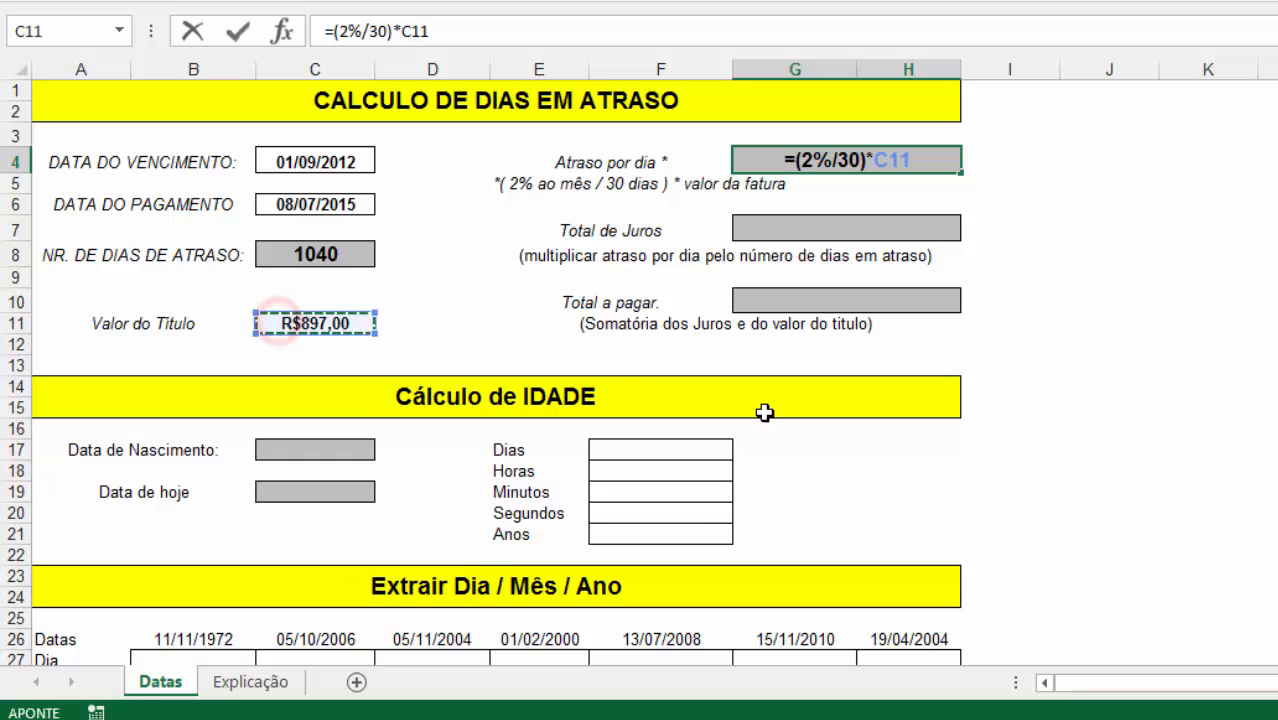
pyautogui.press('Return')
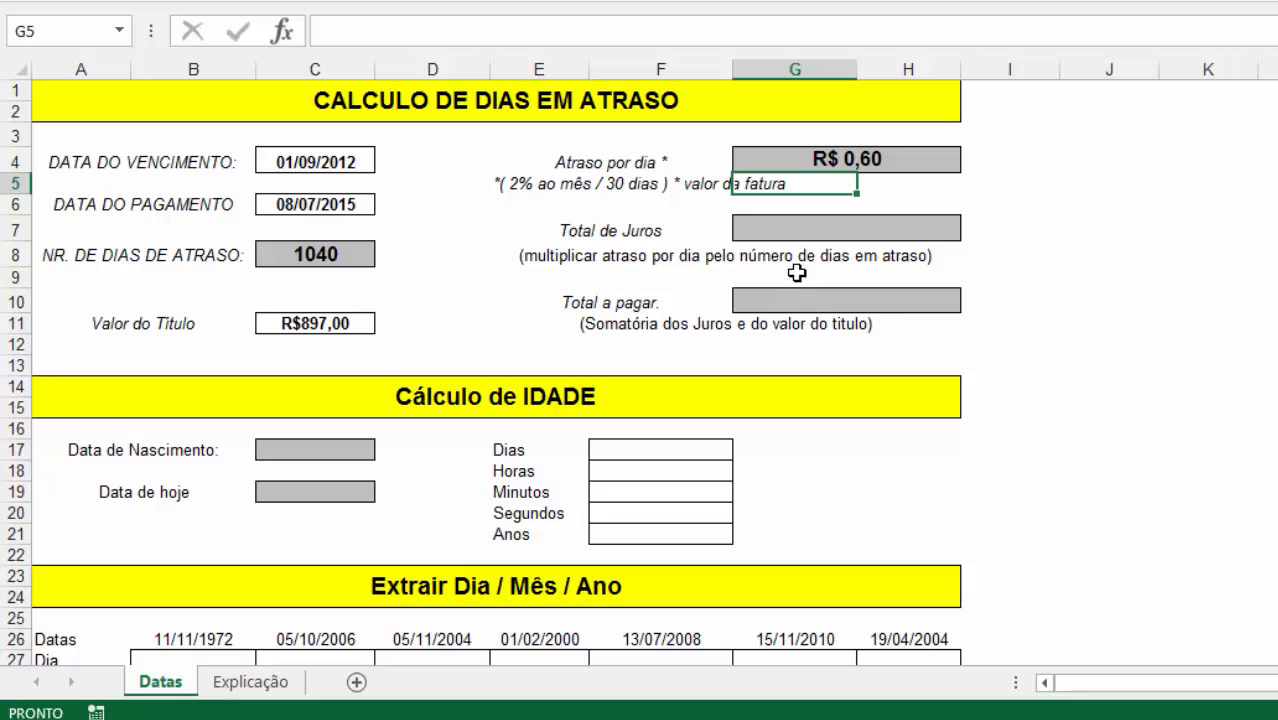
# Step: Calculate the total interest in G7 by multiplying the daily charge by the days overdue, using =G4*C8
pyautogui.click(863, 224)
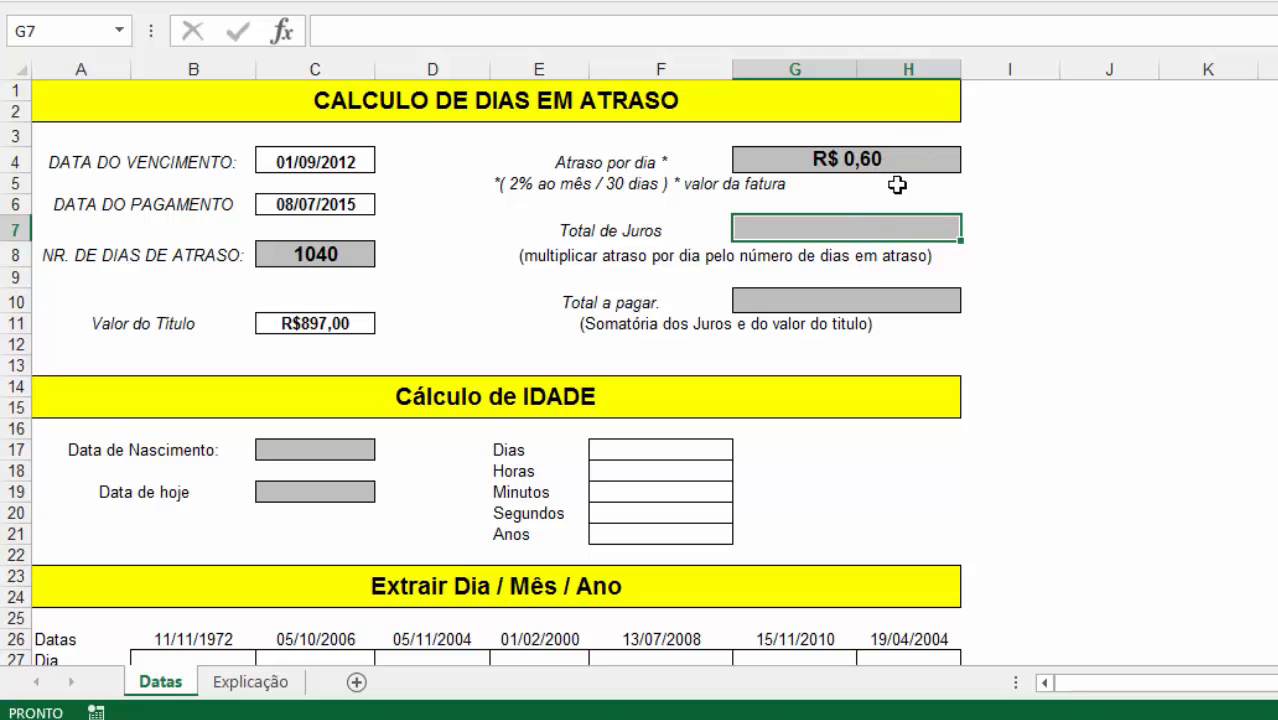
pyautogui.write('=')
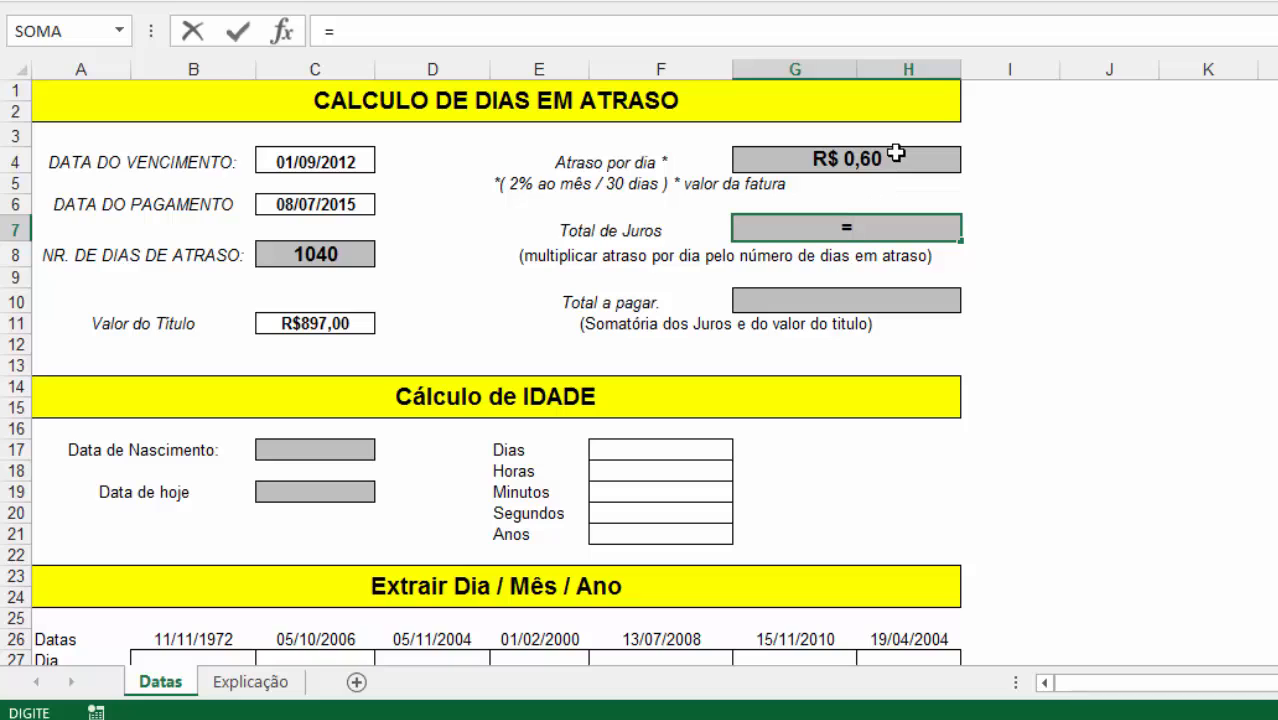
pyautogui.click(896, 156)
pyautogui.write('*')
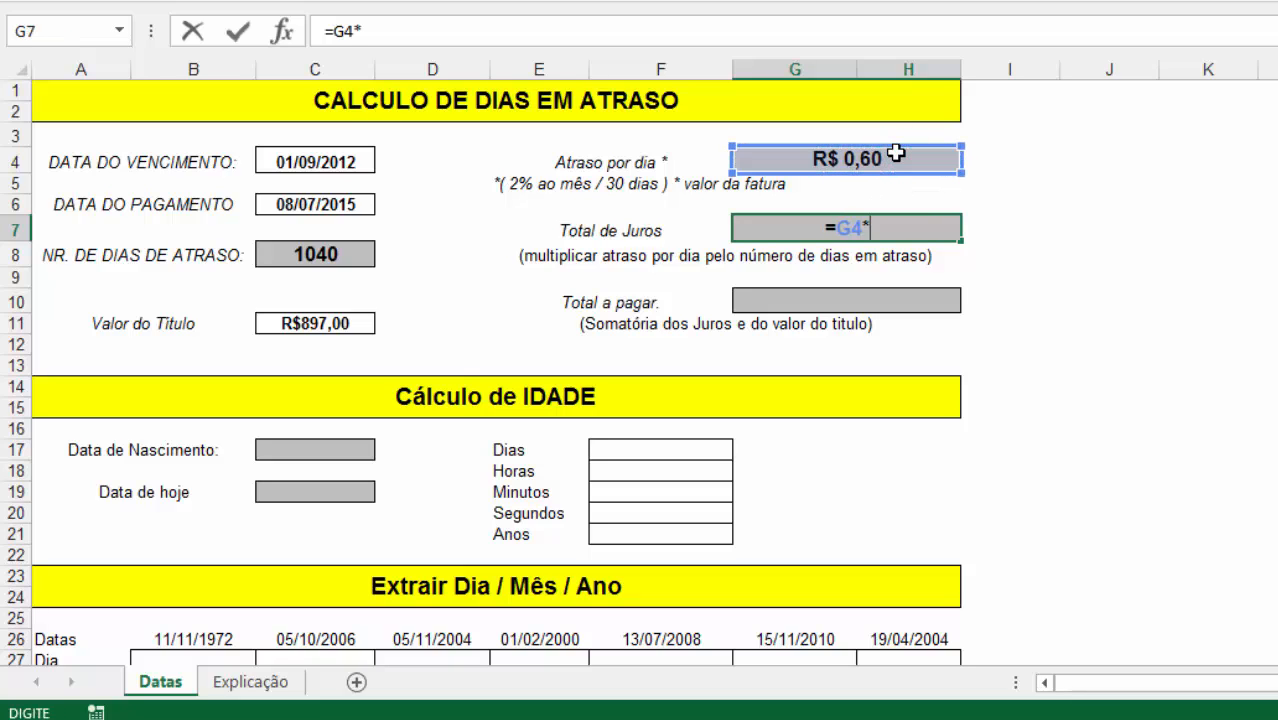
pyautogui.click(320, 248)
pyautogui.press('Return')
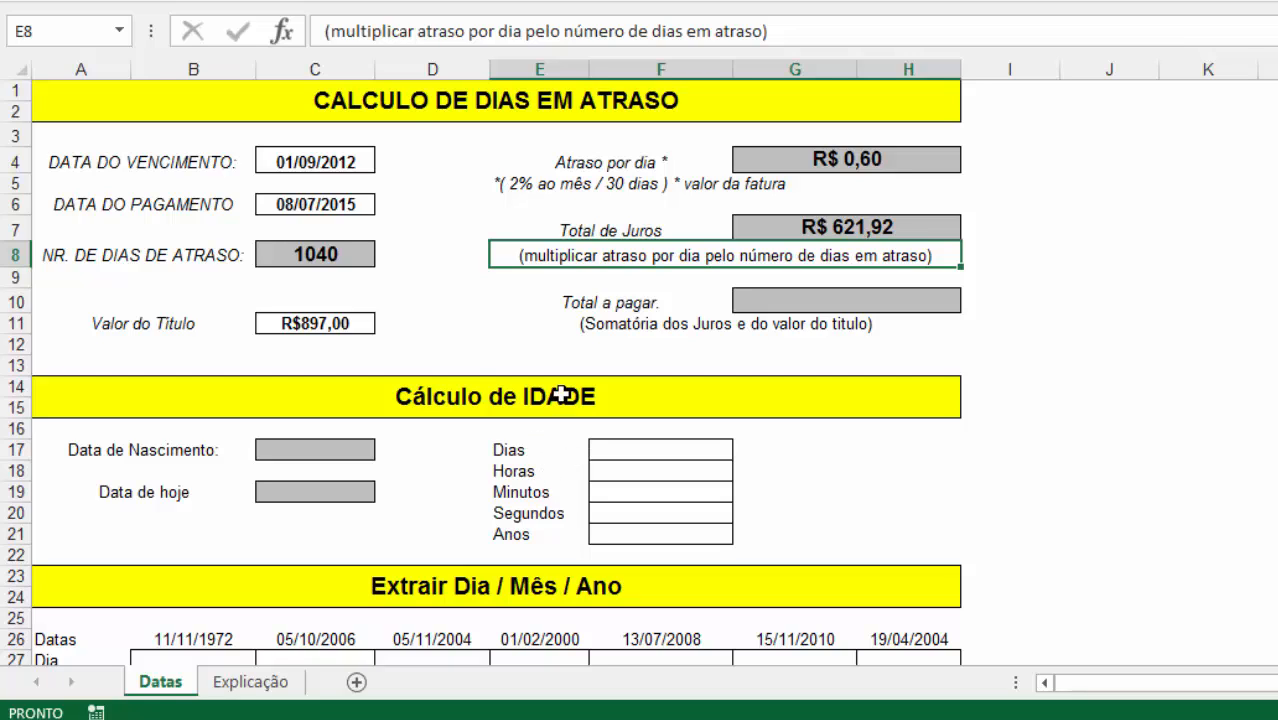
# Step: Calculate the total to pay in G10 by adding the total interest and the title value, using =G7+C11
pyautogui.click(768, 306)
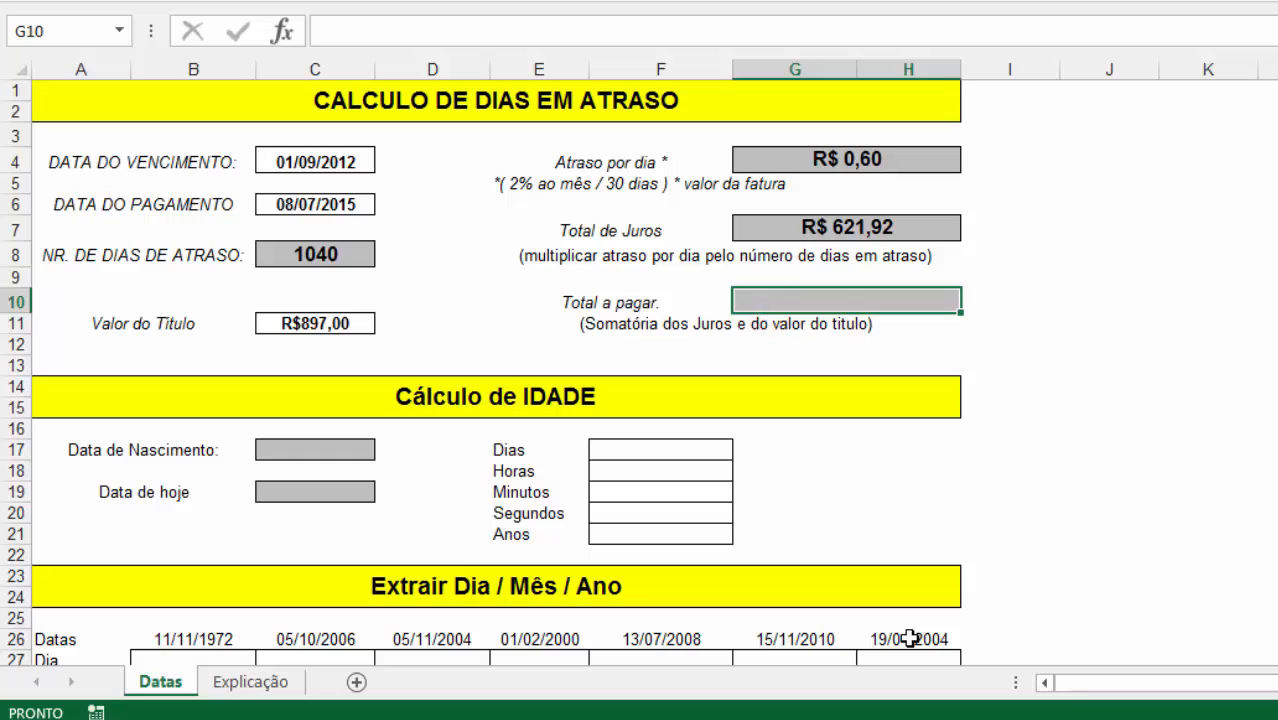
pyautogui.write('=')
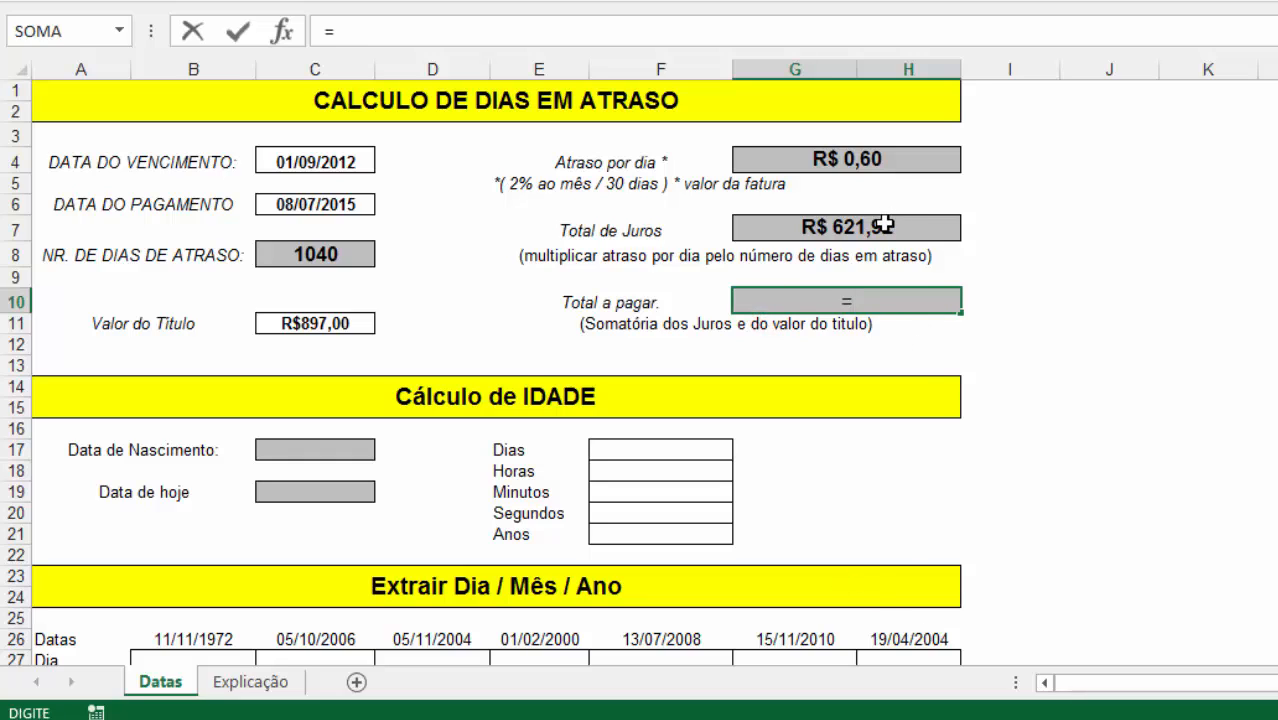
pyautogui.click(889, 226)
pyautogui.write('+')
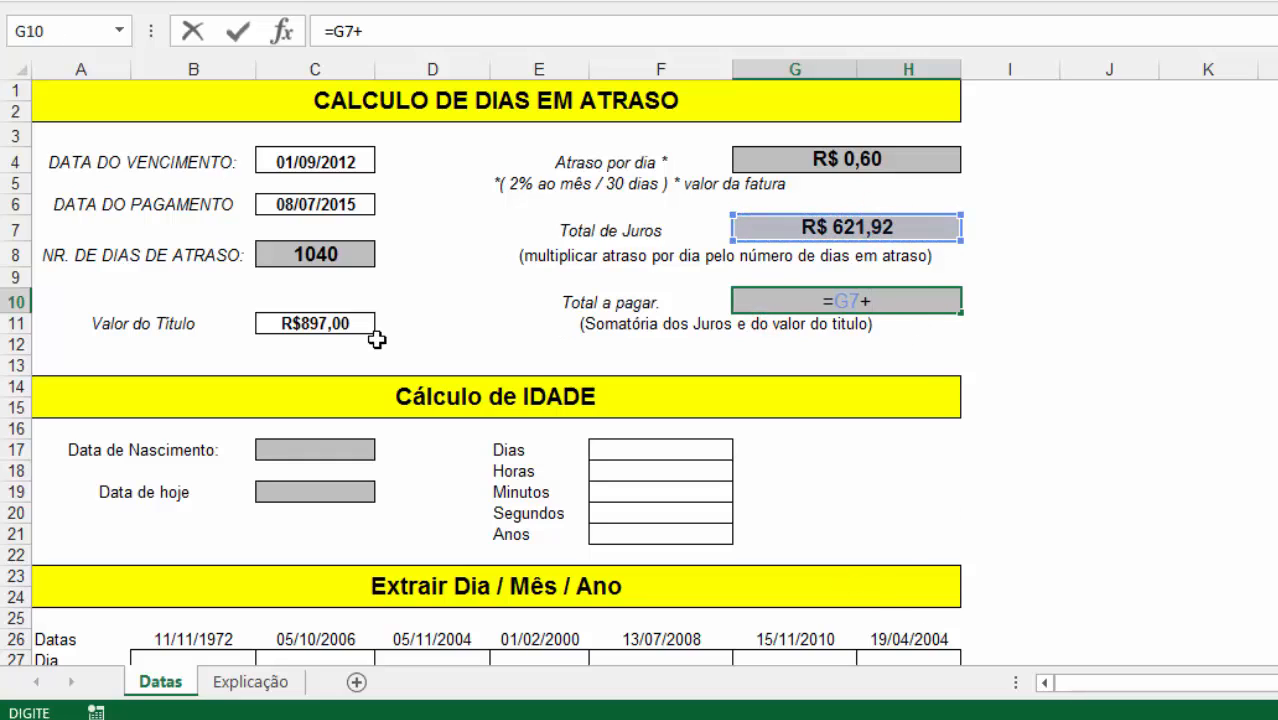
pyautogui.click(340, 323)
pyautogui.press('Return')
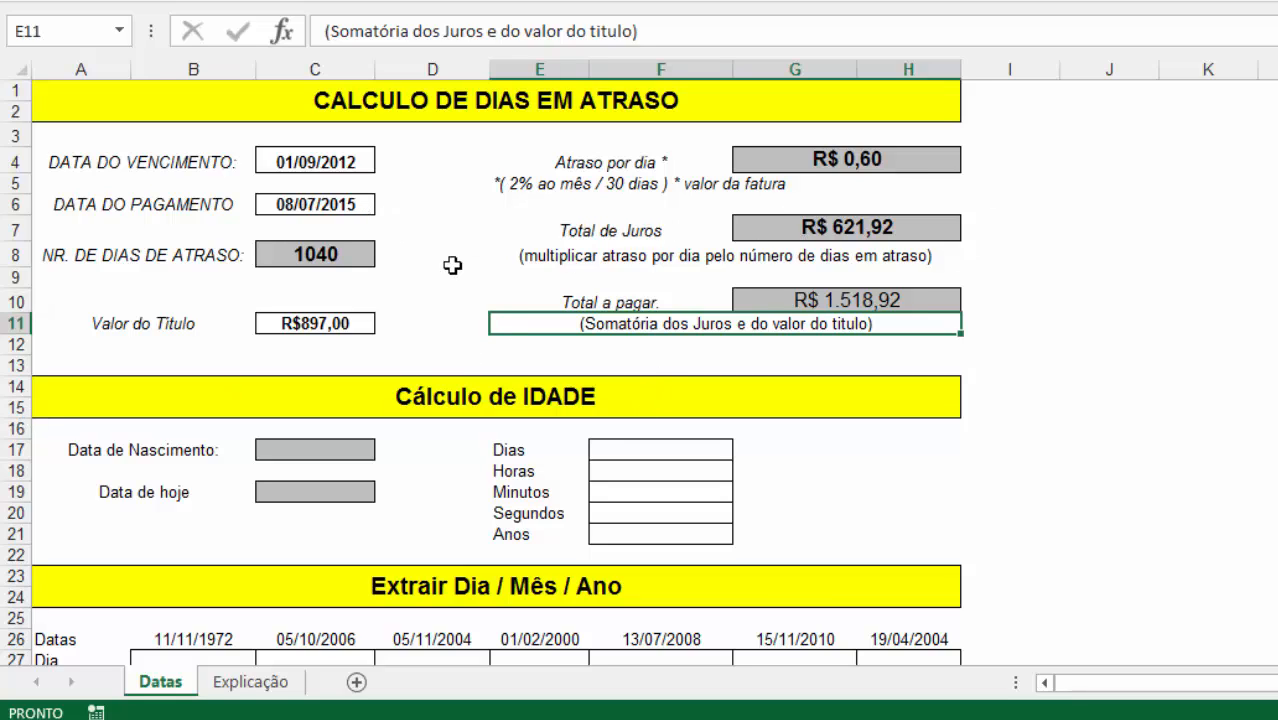
pyautogui.click(330, 164)
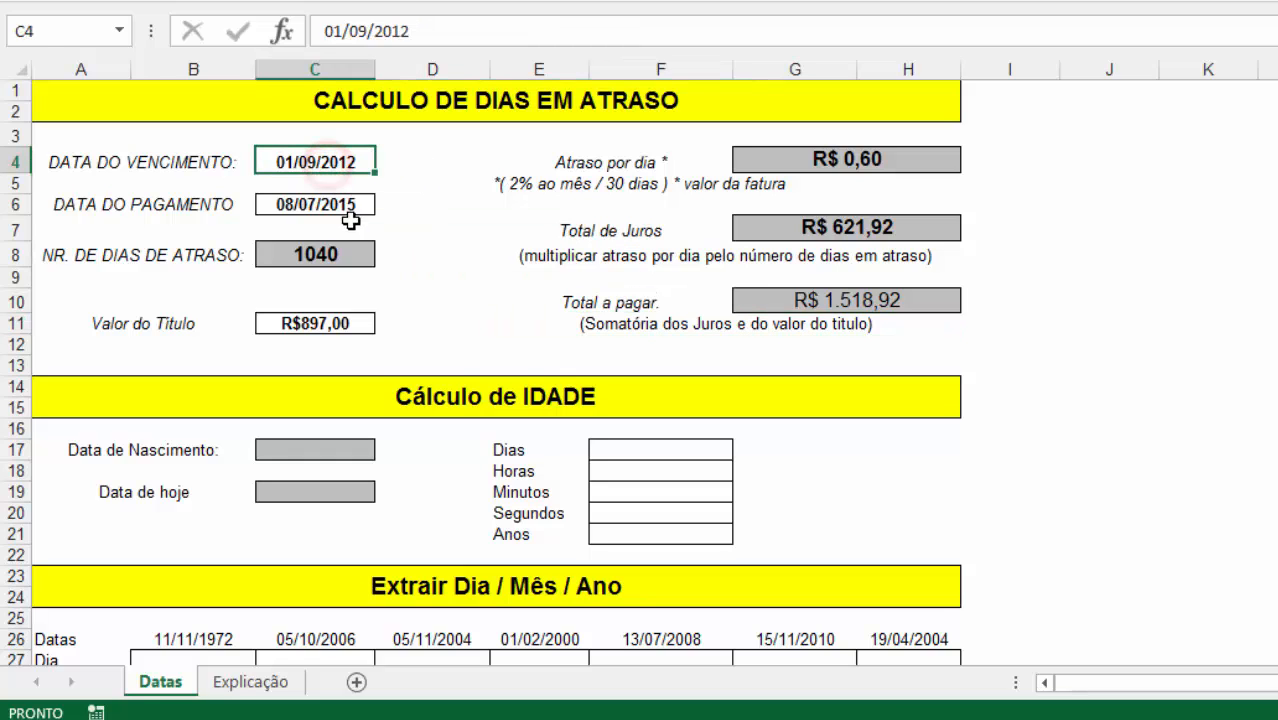
pyautogui.click(338, 342)
pyautogui.click(333, 320)
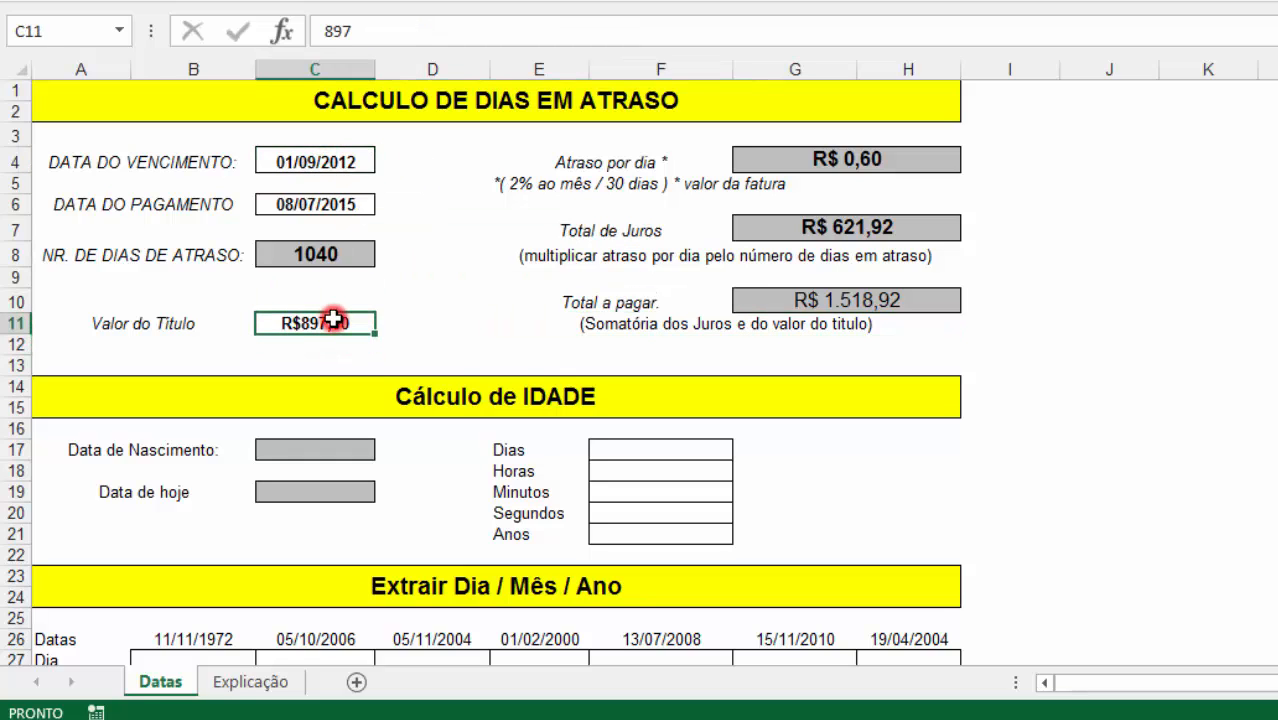
# Step: Set the due date in C4 to 01/03/2015 and the title value in C11 to 100
pyautogui.click(300, 164)
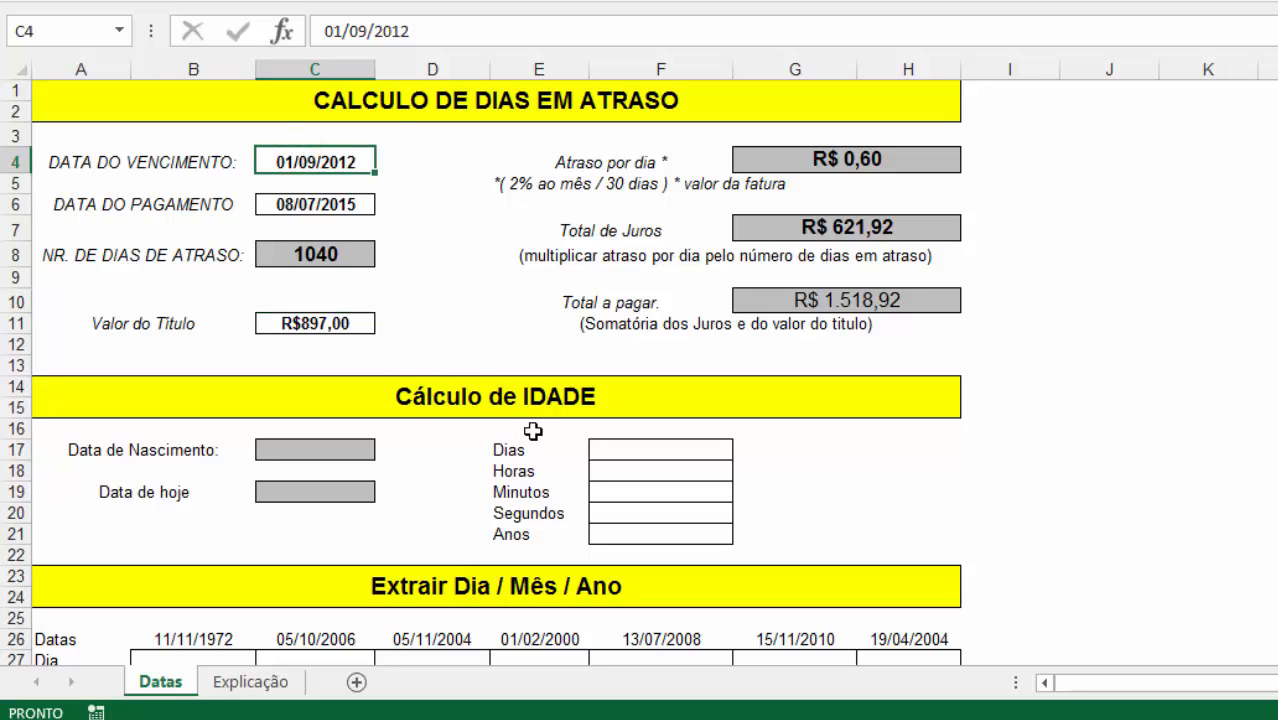
pyautogui.write('01/')
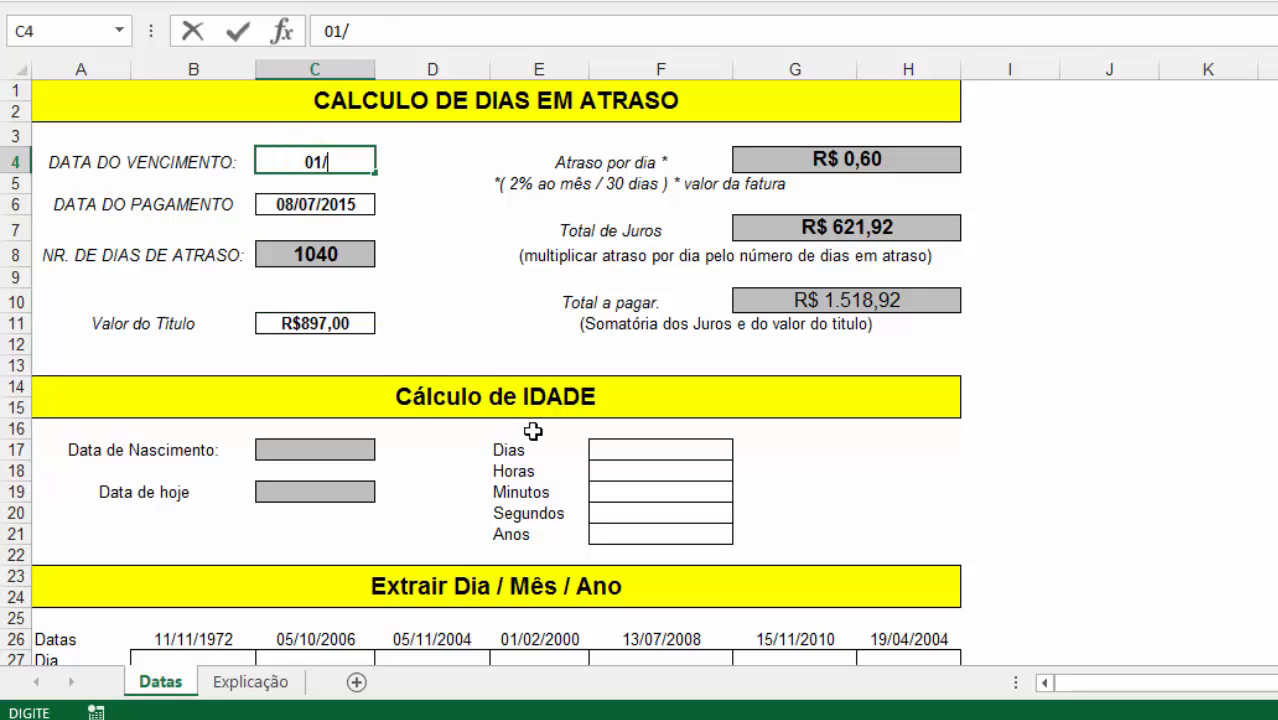
pyautogui.write('03/2015')
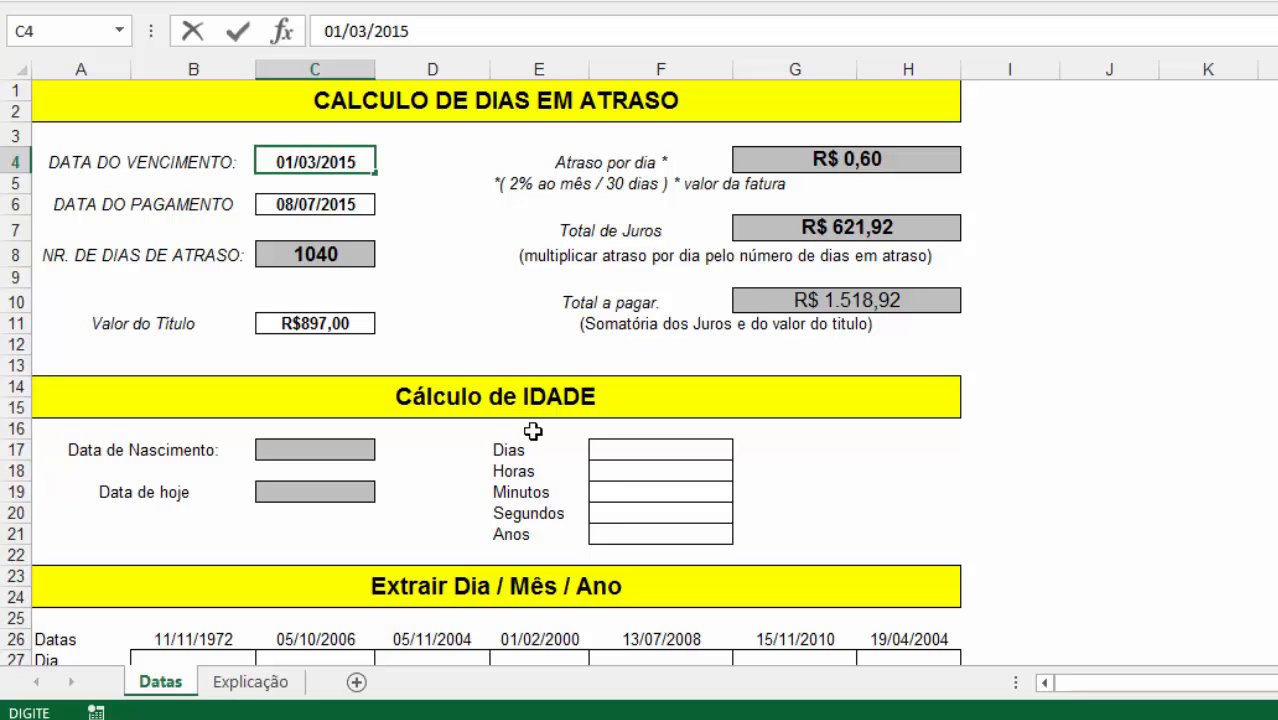
pyautogui.press('Return')
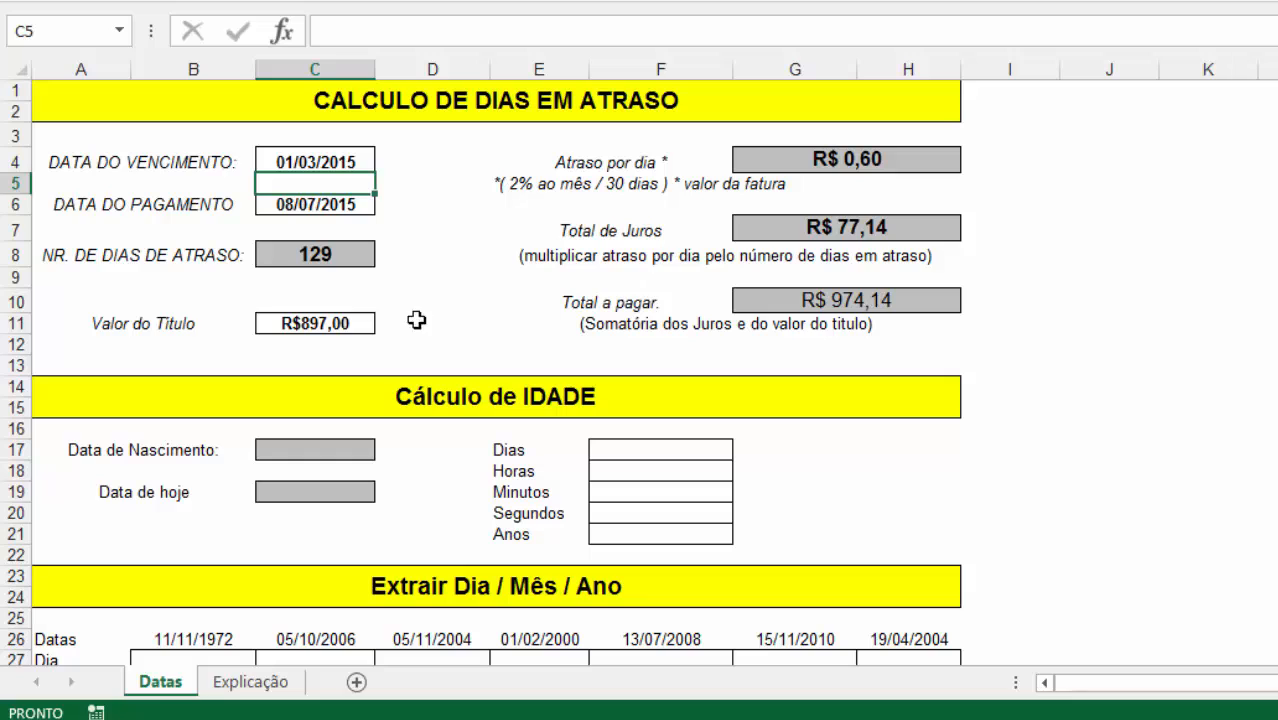
pyautogui.click(328, 330)
pyautogui.write('100')
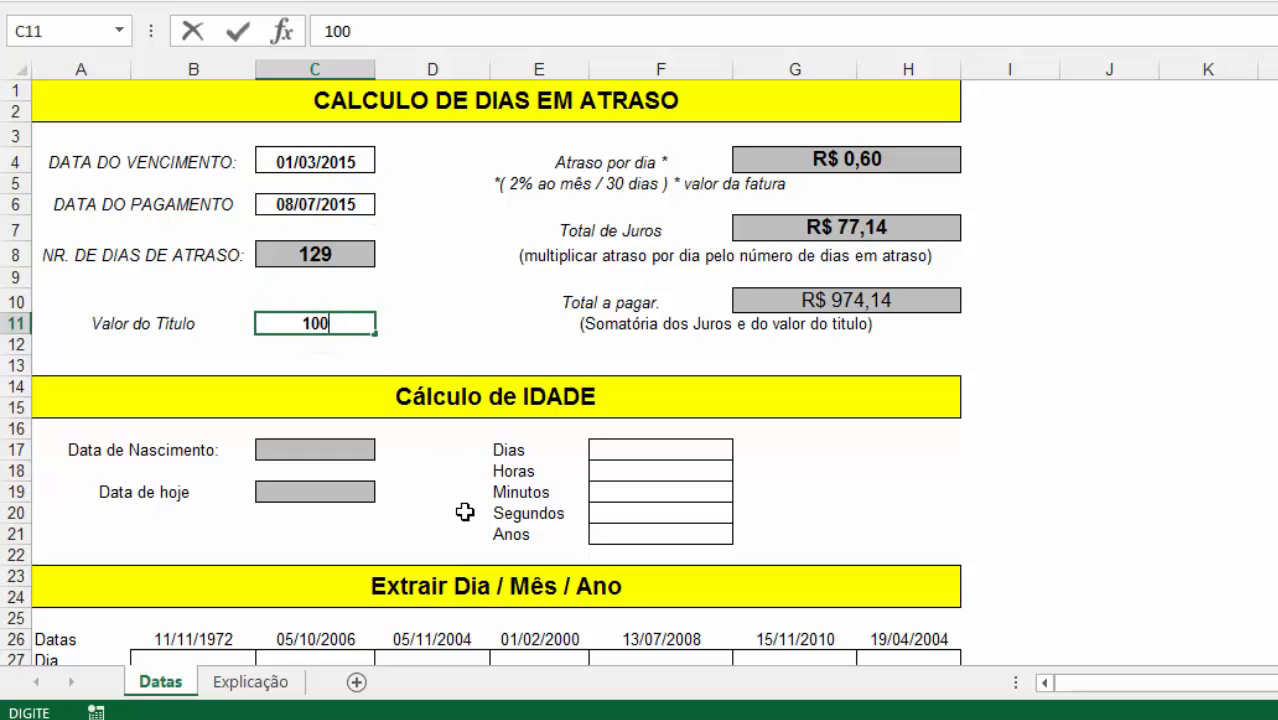
pyautogui.press('Return')
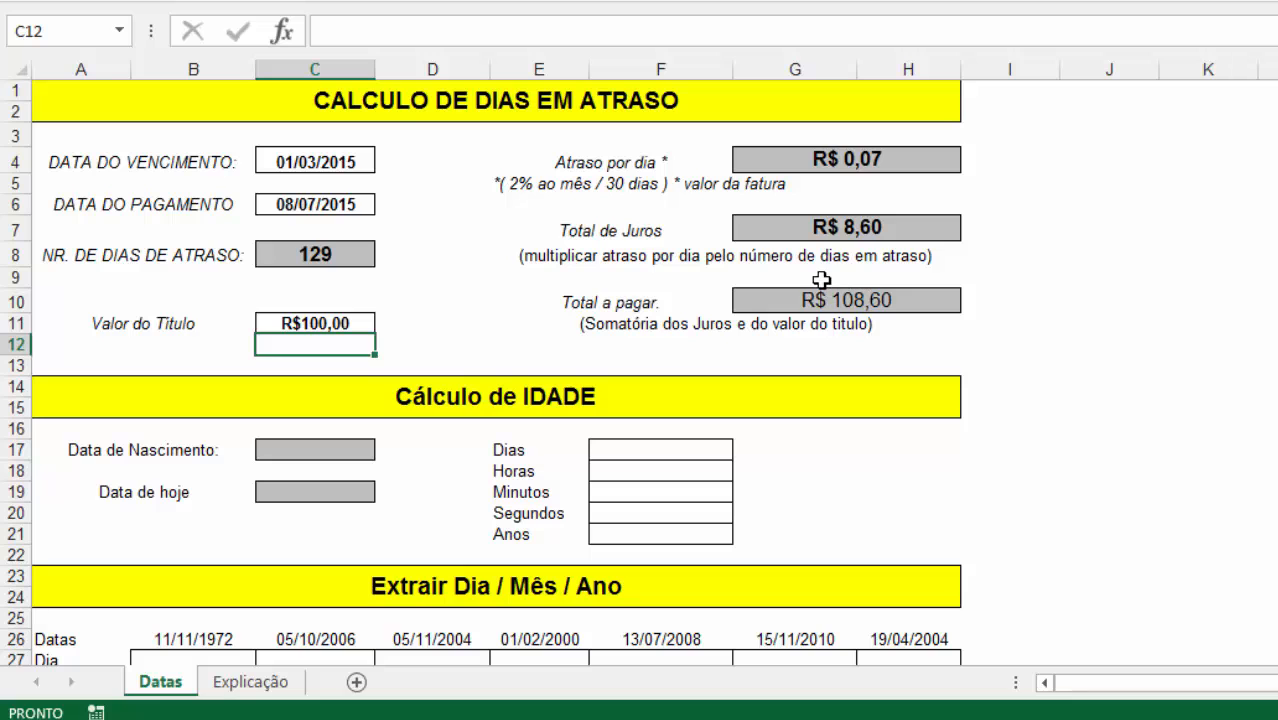
# Step: In the age calculation section, enter the date of birth in C17 and insert today's date in C19
pyautogui.scroll(-3, 800, 292)
pyautogui.scroll(3, 790, 294)
pyautogui.scroll(-2, 645, 375)
pyautogui.scroll(-1, 585, 356)
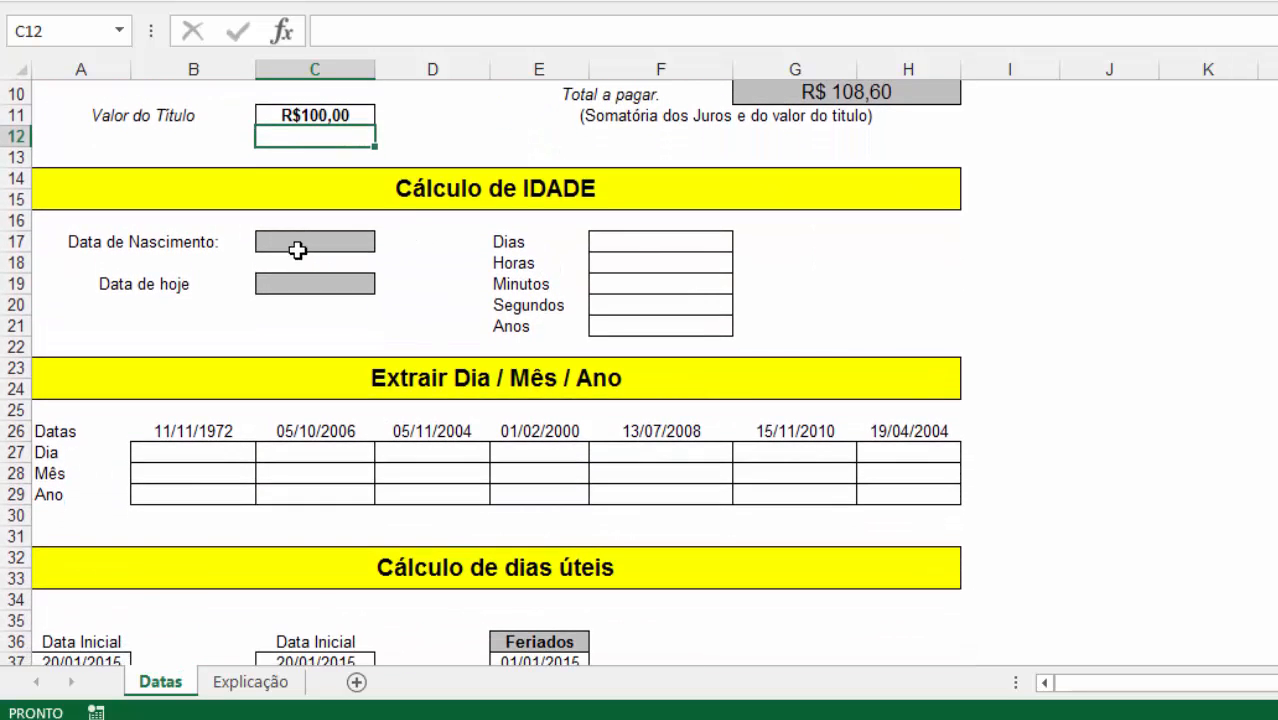
pyautogui.click(297, 241)
pyautogui.write('11/11')
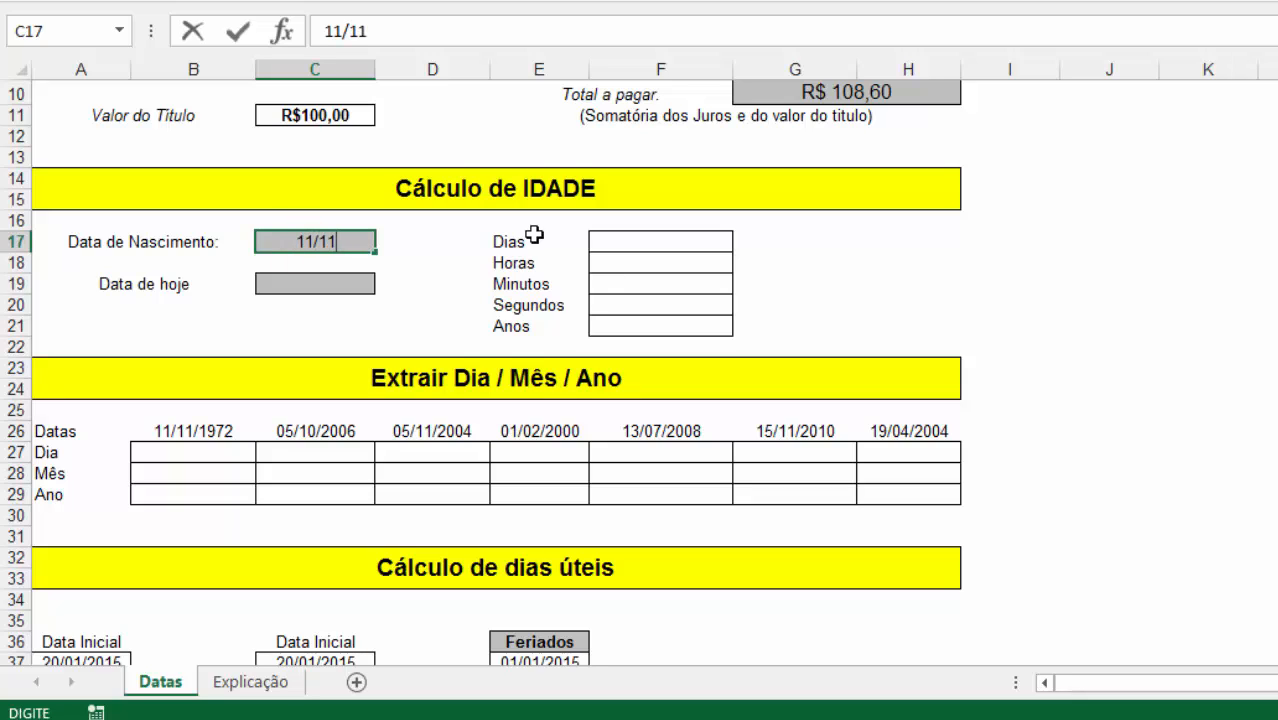
pyautogui.write('/1972')
pyautogui.press('Return')
pyautogui.press('Return')
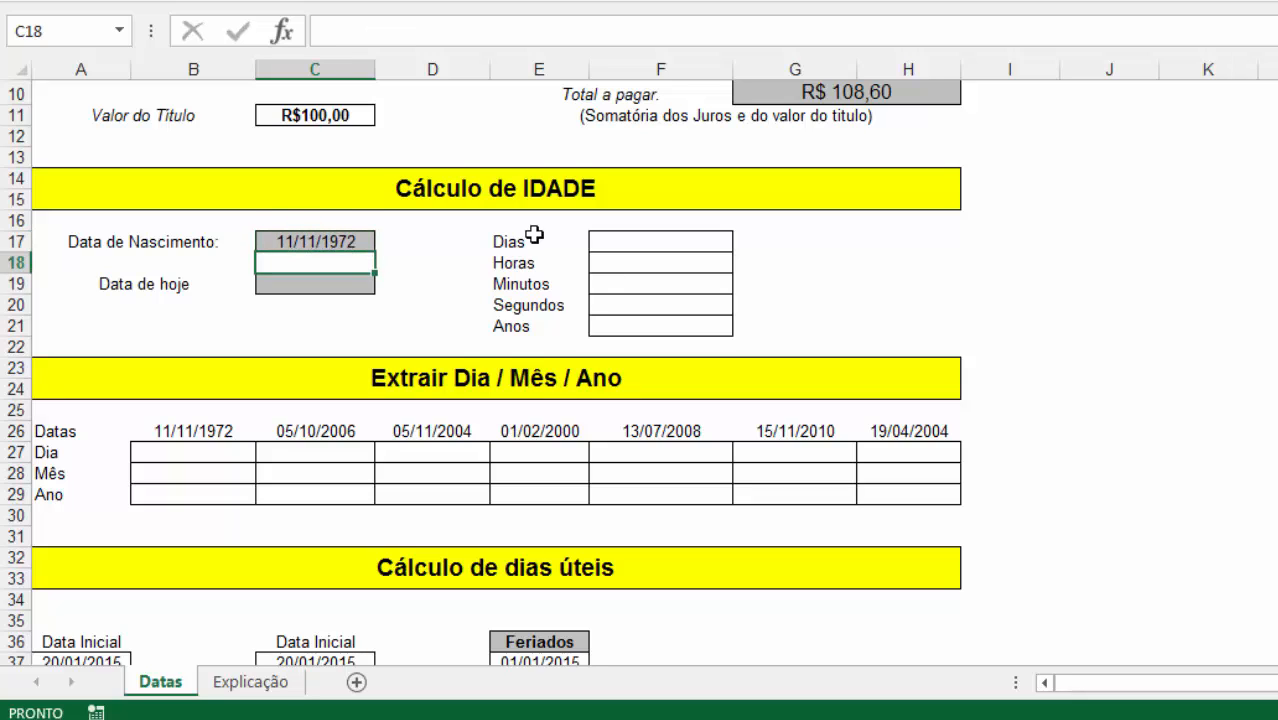
pyautogui.hotkey('ctrl', ';')
pyautogui.press('Up')
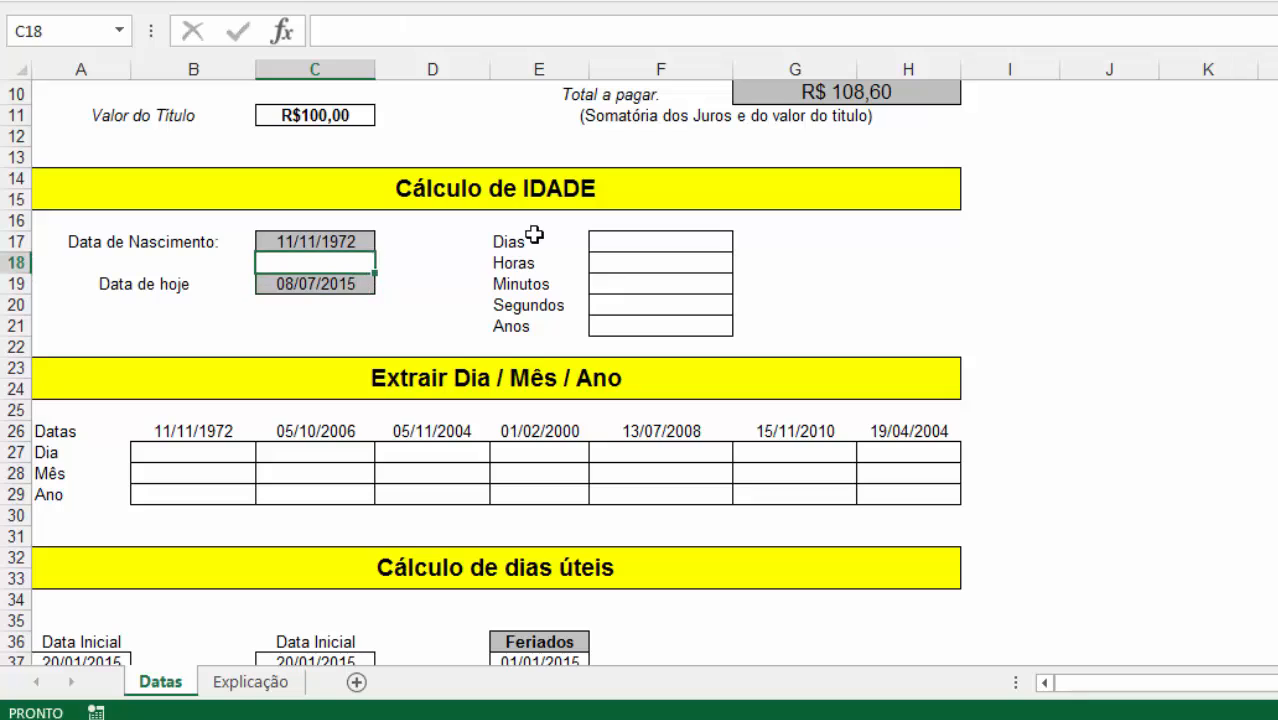
# Step: Calculate the age in days in F17 by subtracting the date of birth from today's date, using =C19-C17
pyautogui.click(616, 237)
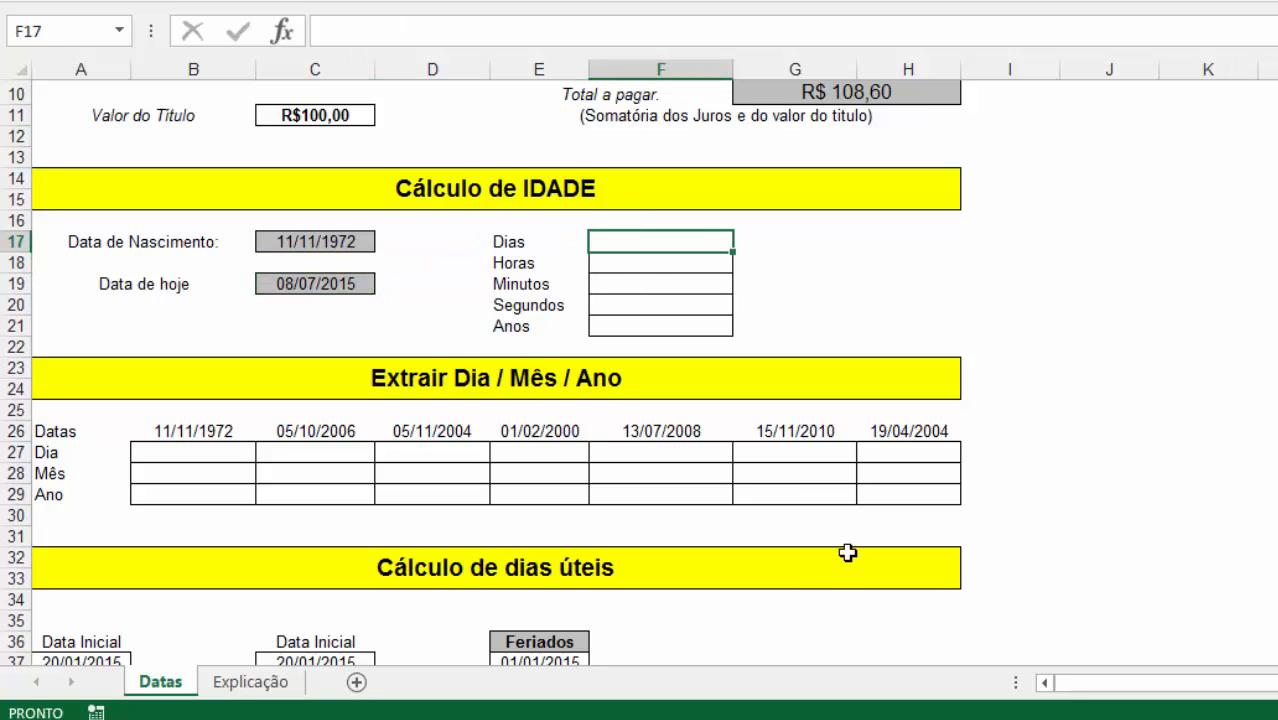
pyautogui.write('=')
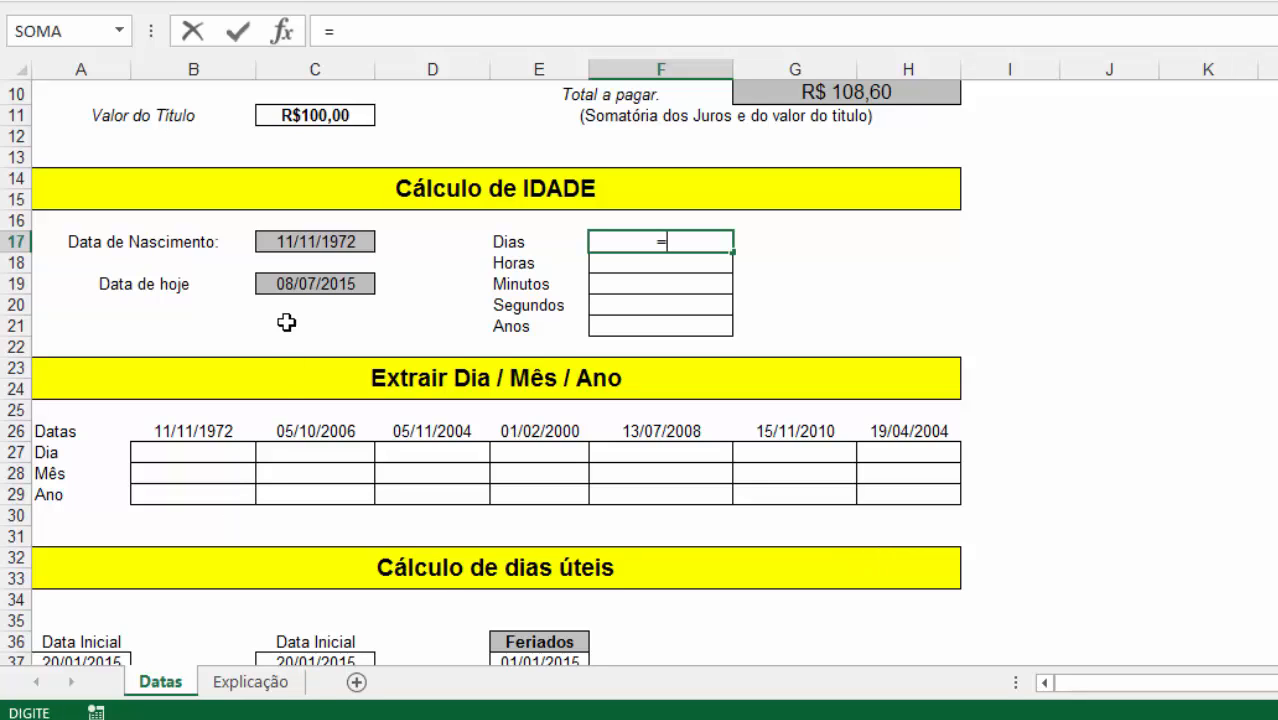
pyautogui.click(305, 284)
pyautogui.write('-')
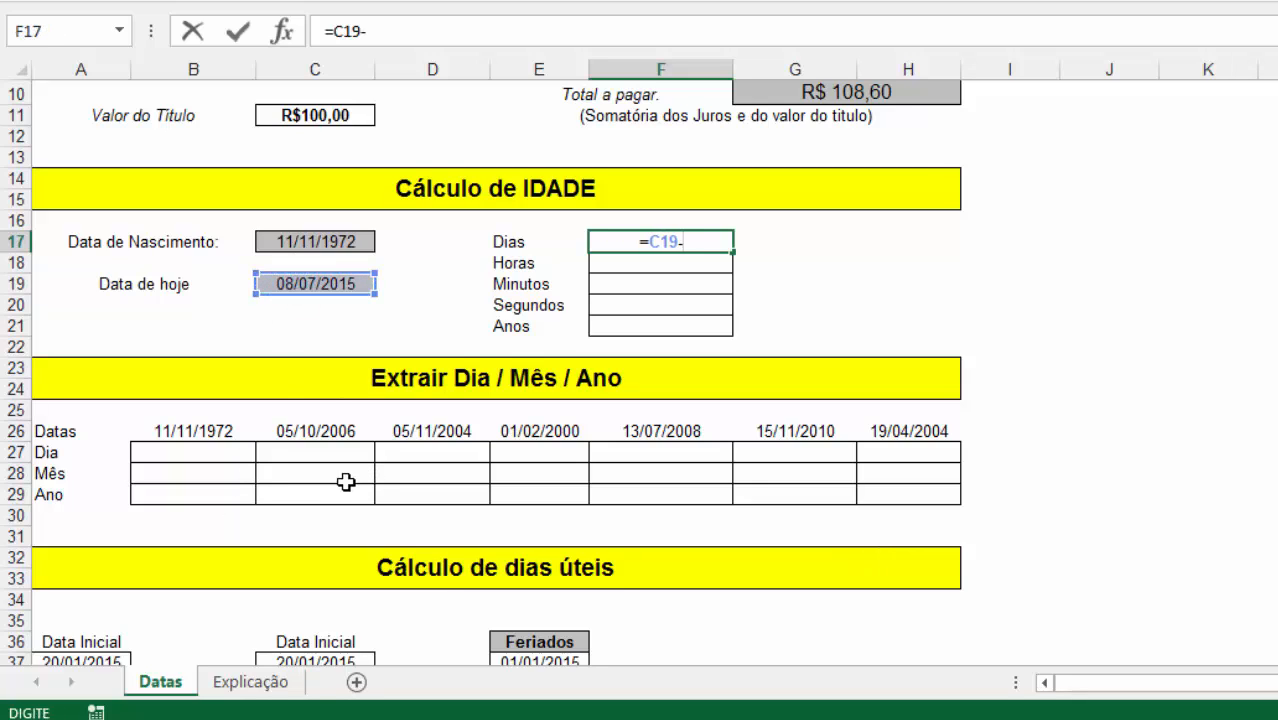
pyautogui.click(320, 240)
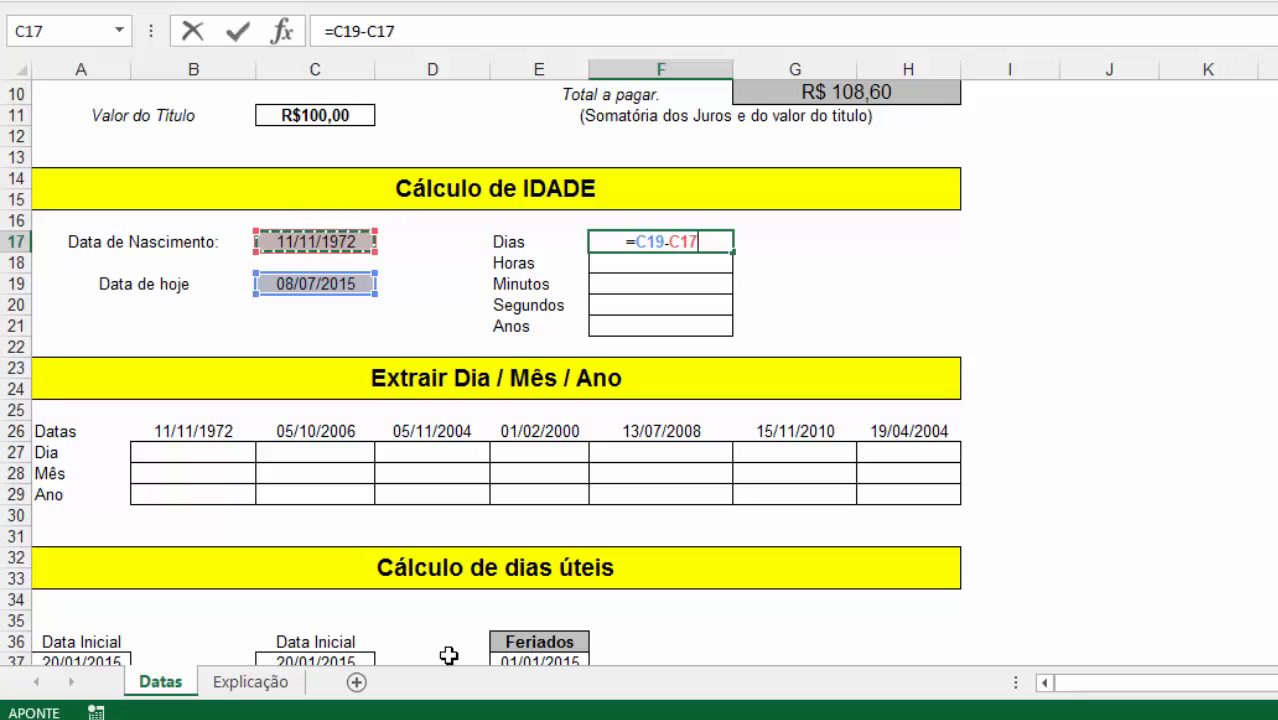
pyautogui.press('Return')
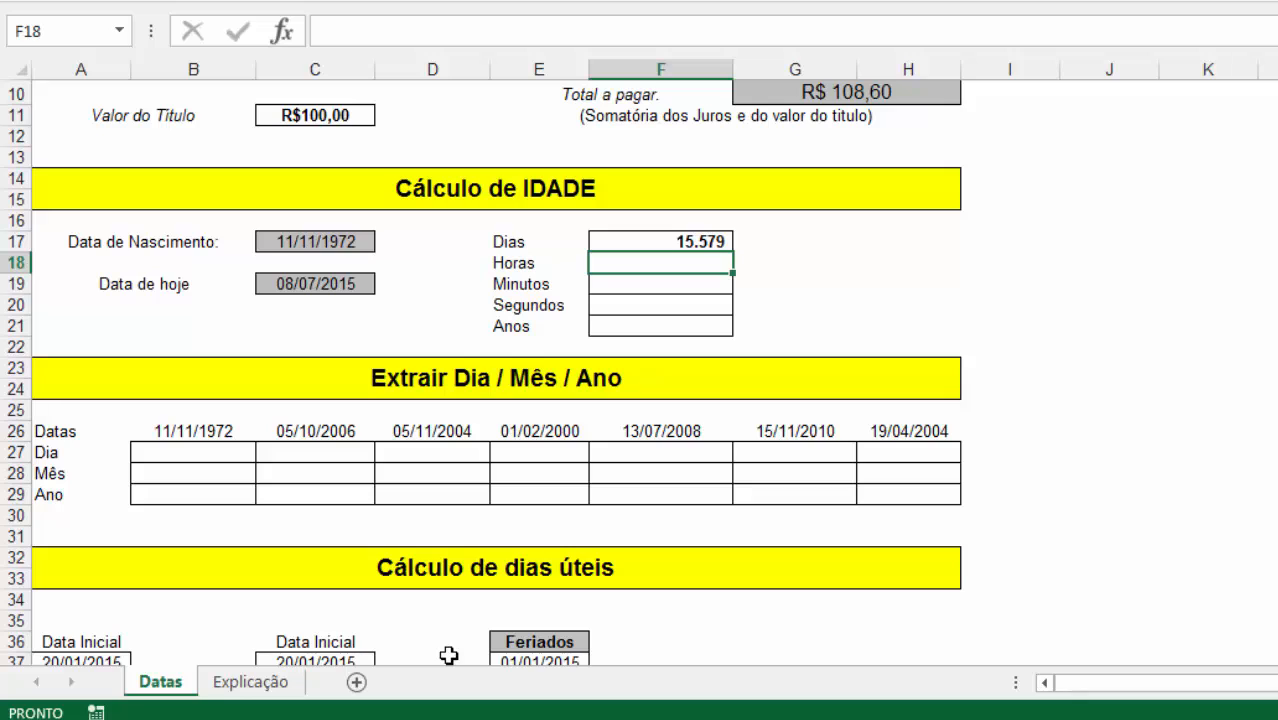
# Step: Calculate the age in hours in F18 by multiplying the days by 24, using =F17*24
pyautogui.write('=')
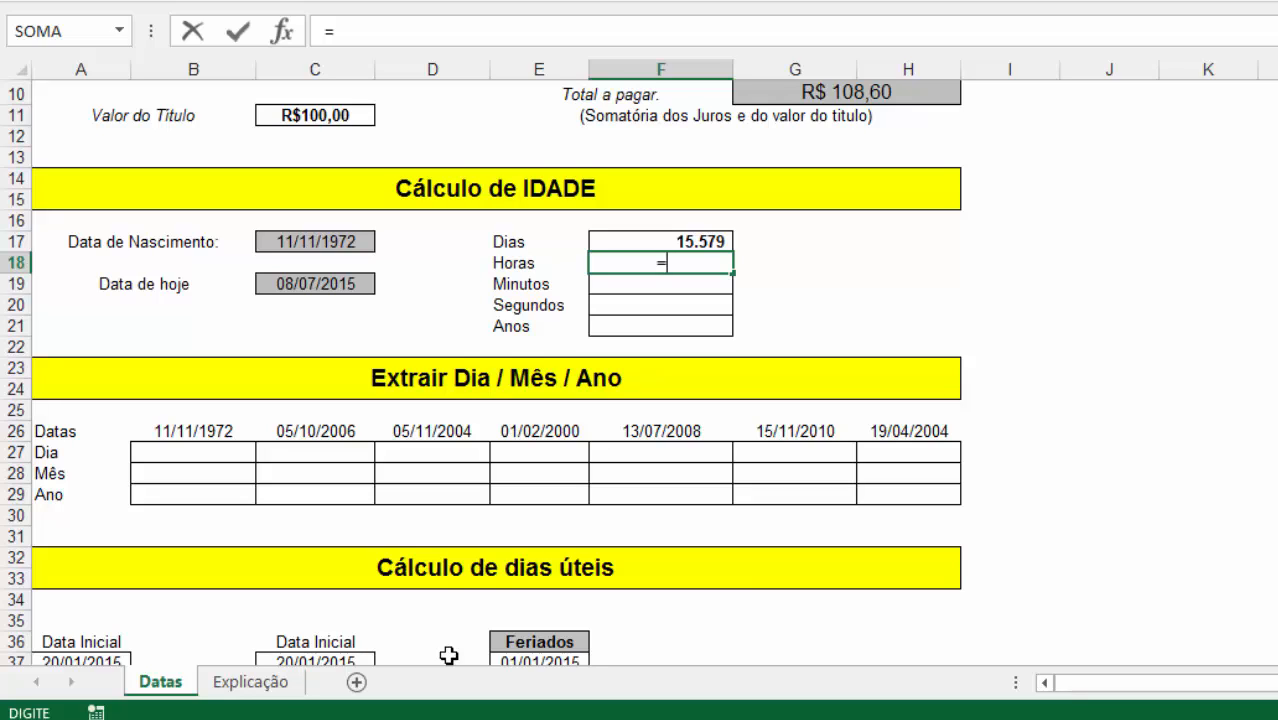
pyautogui.click(650, 241)
pyautogui.write('*24')
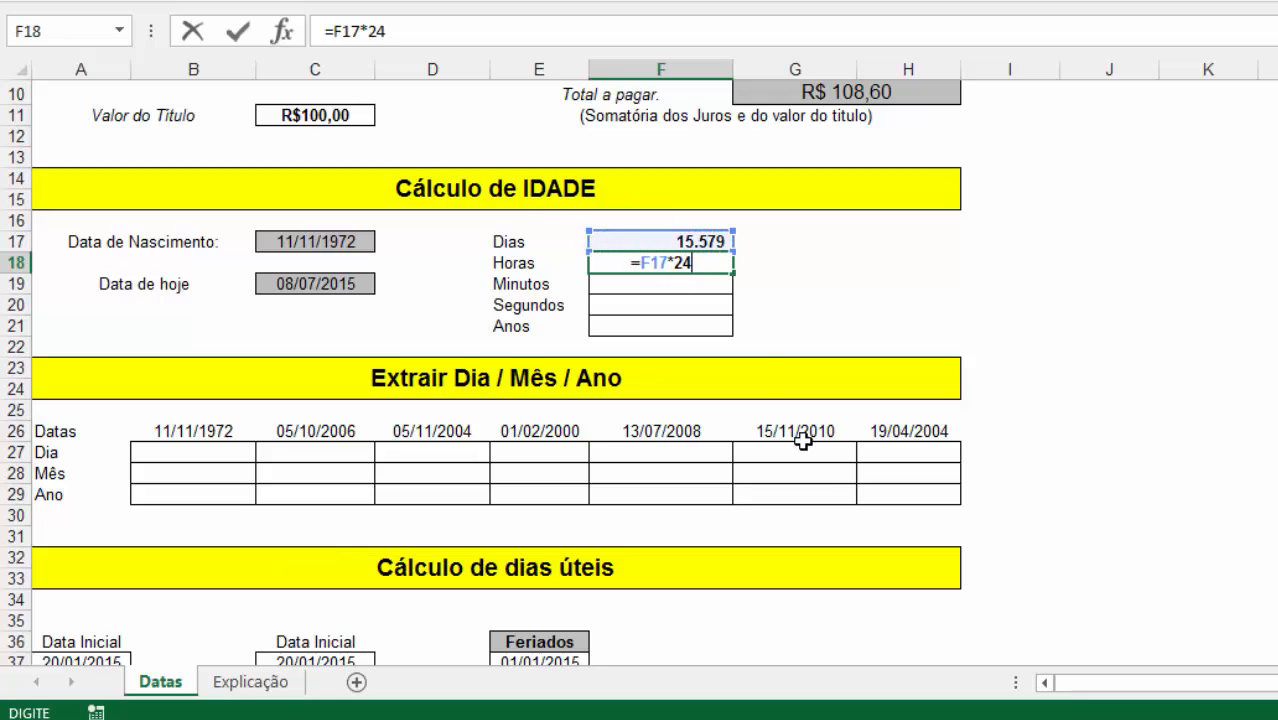
pyautogui.press('Return')
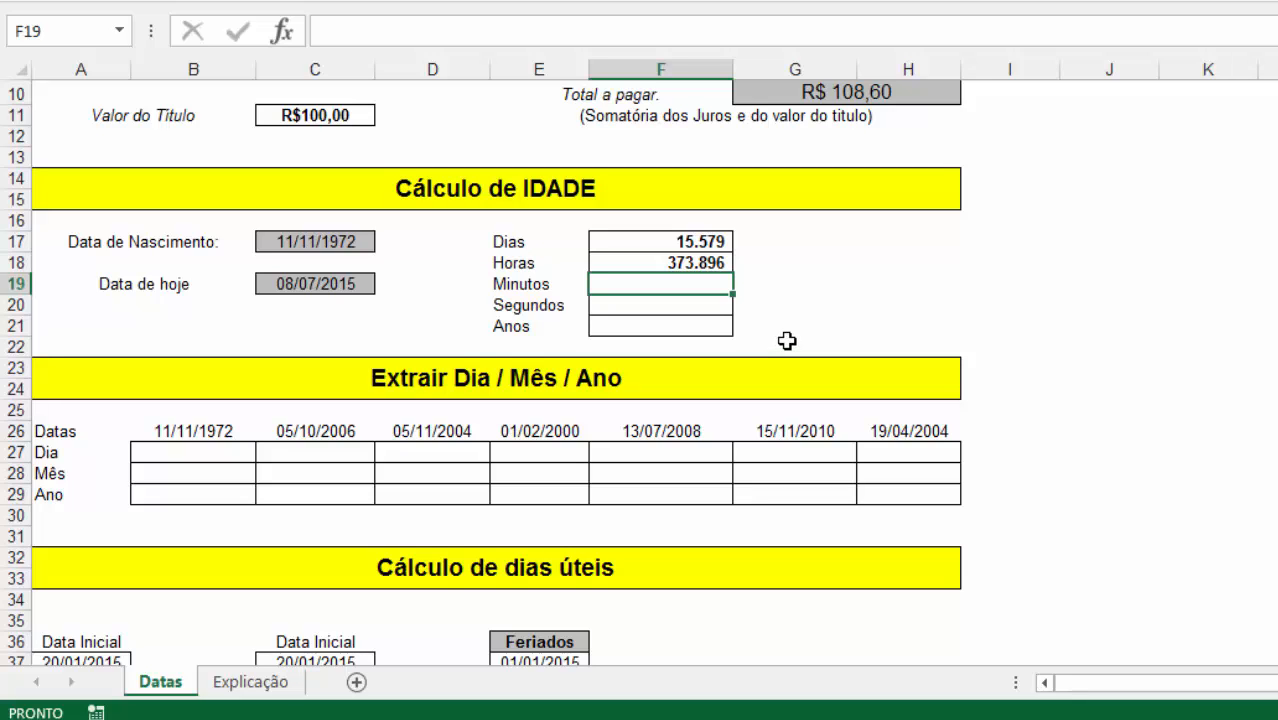
# Step: Calculate the age in minutes in F19 by multiplying the hours by 60, using =F18*60
pyautogui.write('=')
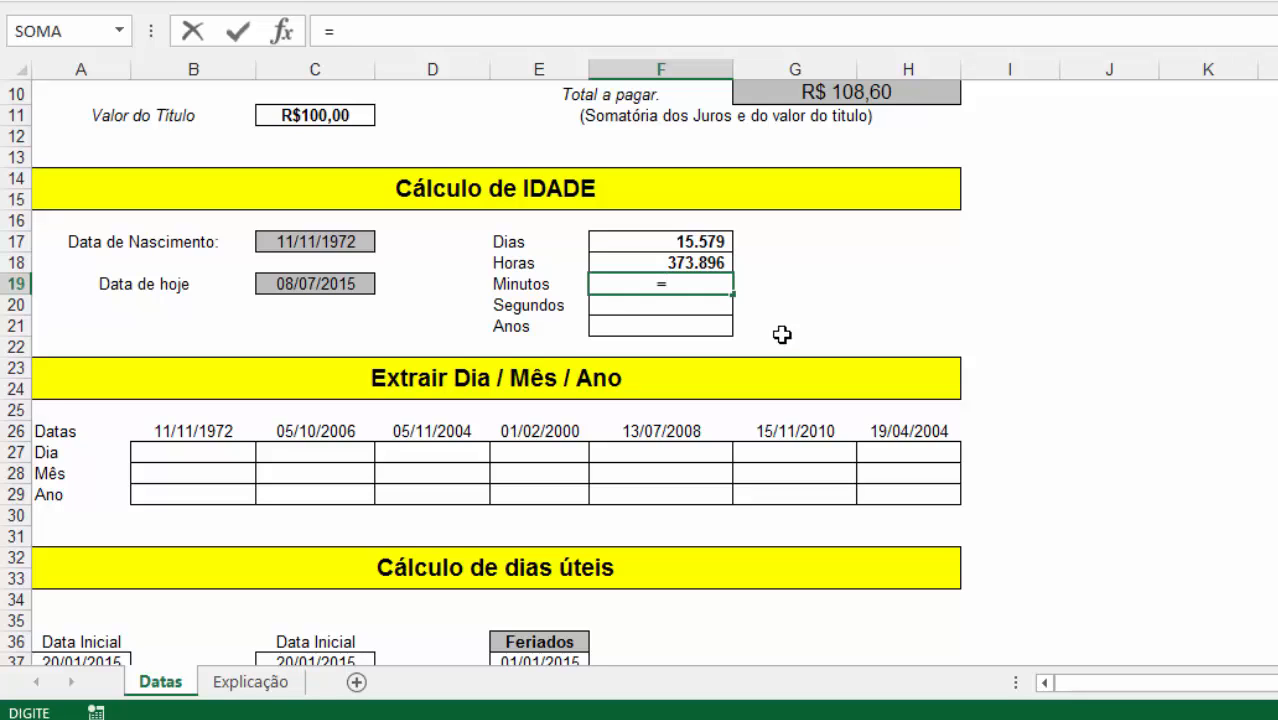
pyautogui.click(705, 262)
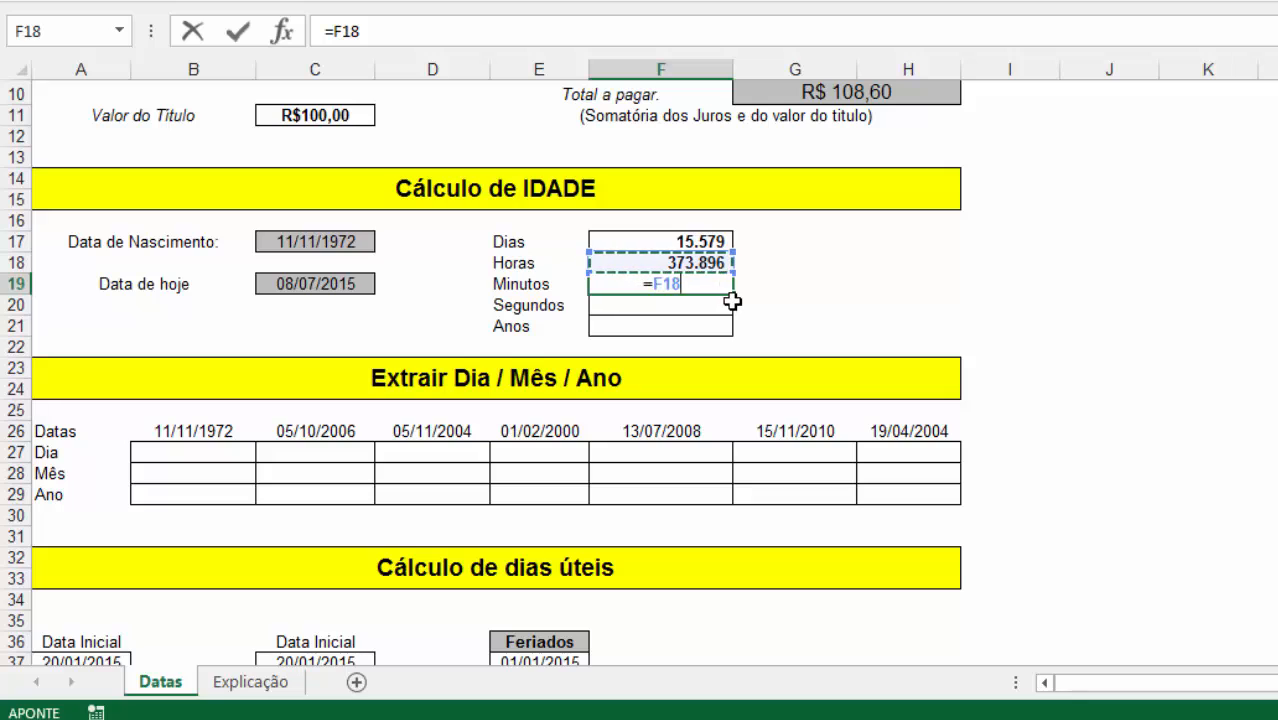
pyautogui.write('*60')
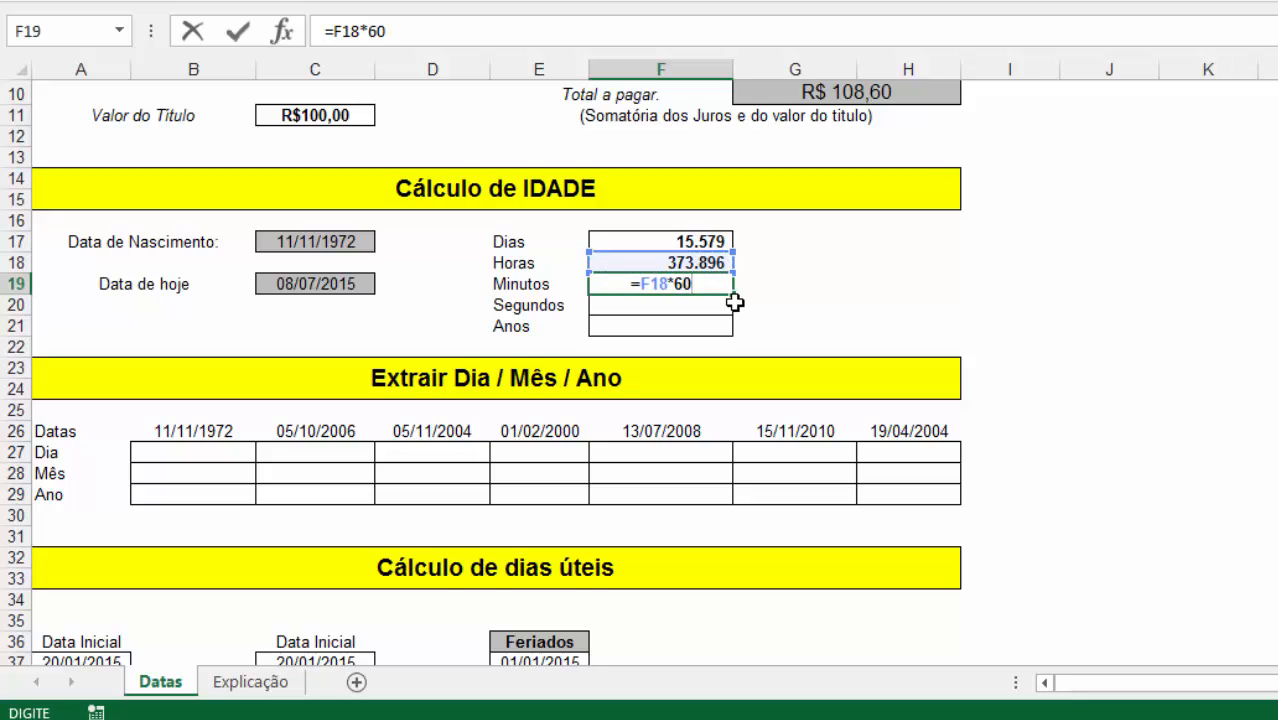
pyautogui.press('Return')
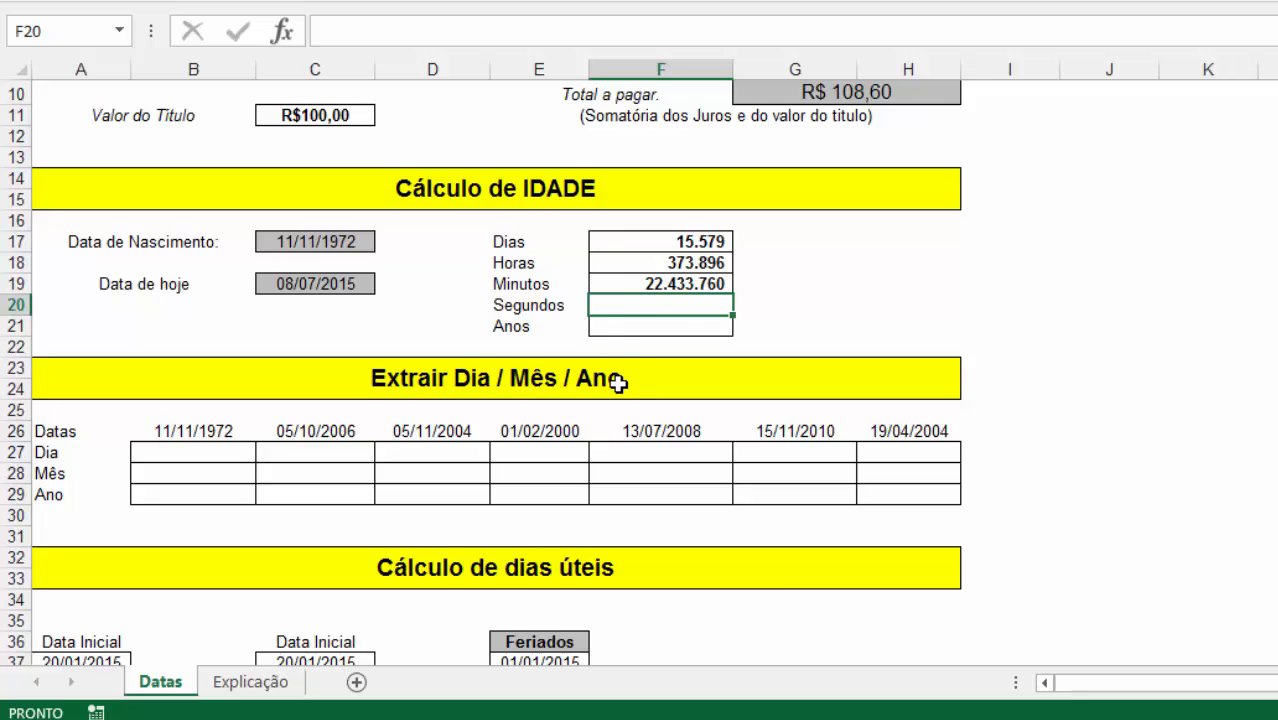
# Step: Calculate the age in seconds in F20 by multiplying the minutes by 60, using =F19*60
pyautogui.write('=')
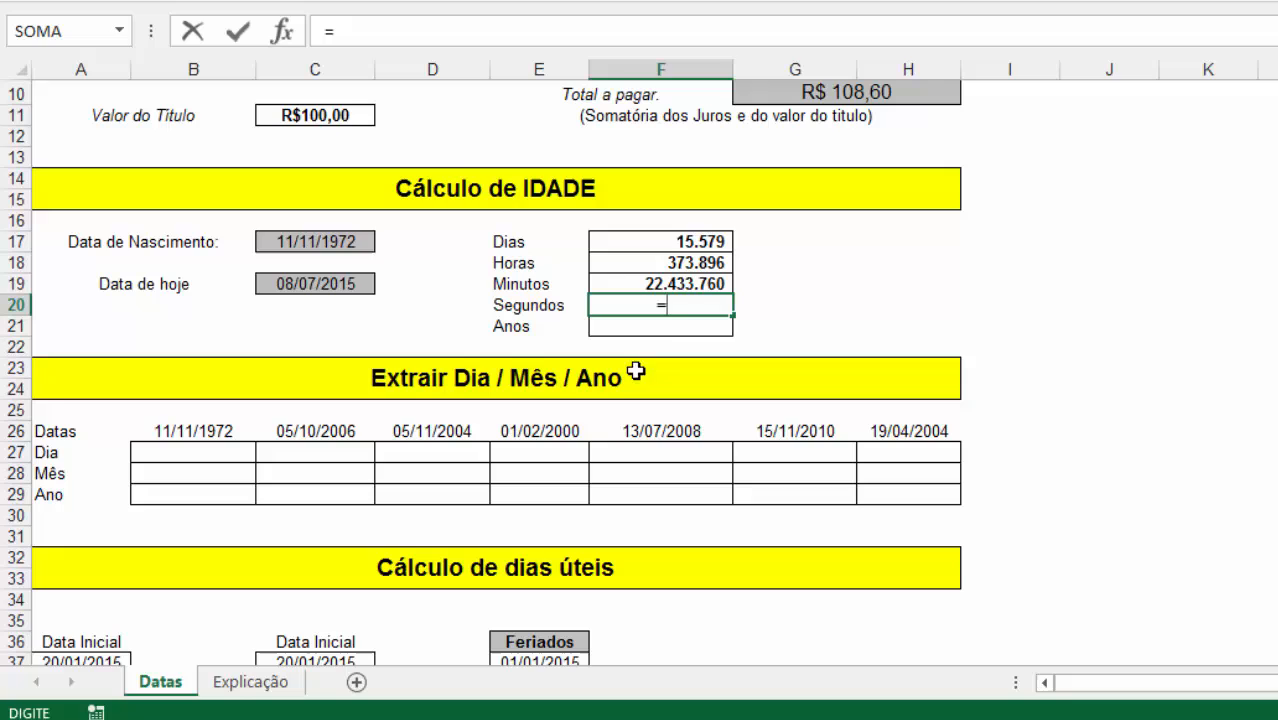
pyautogui.click(692, 284)
pyautogui.write('*60')
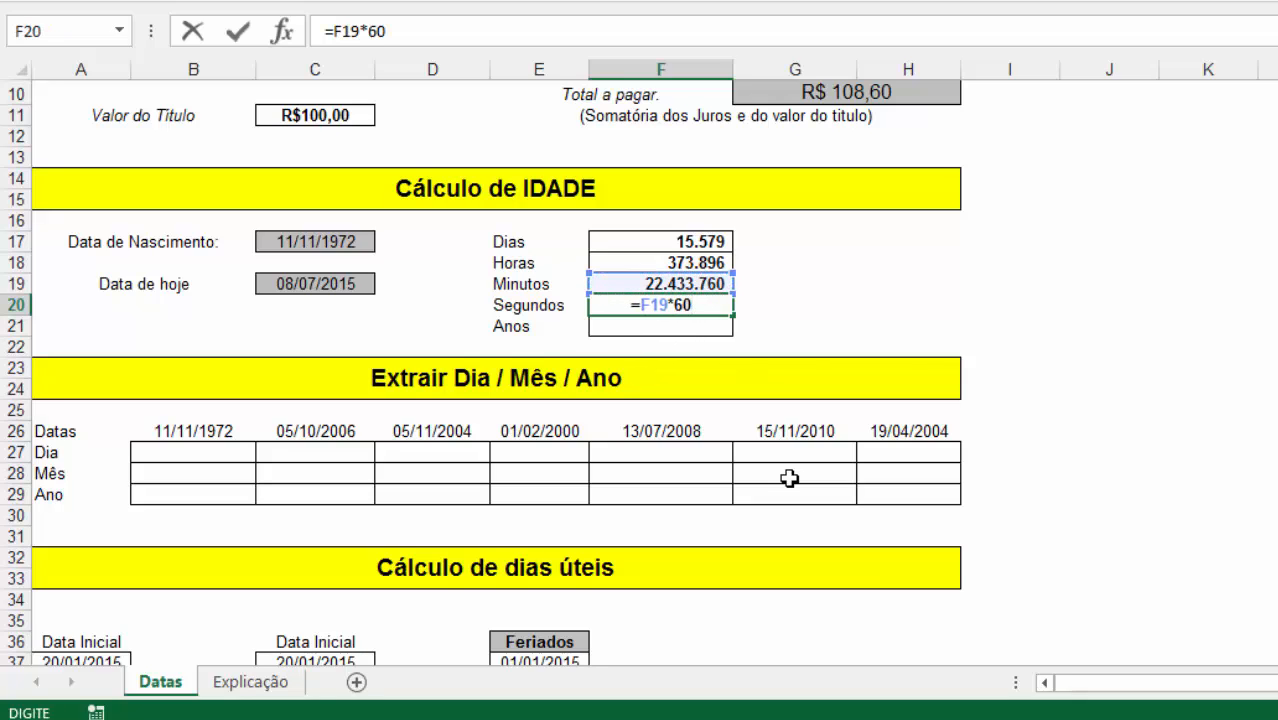
pyautogui.press('Return')
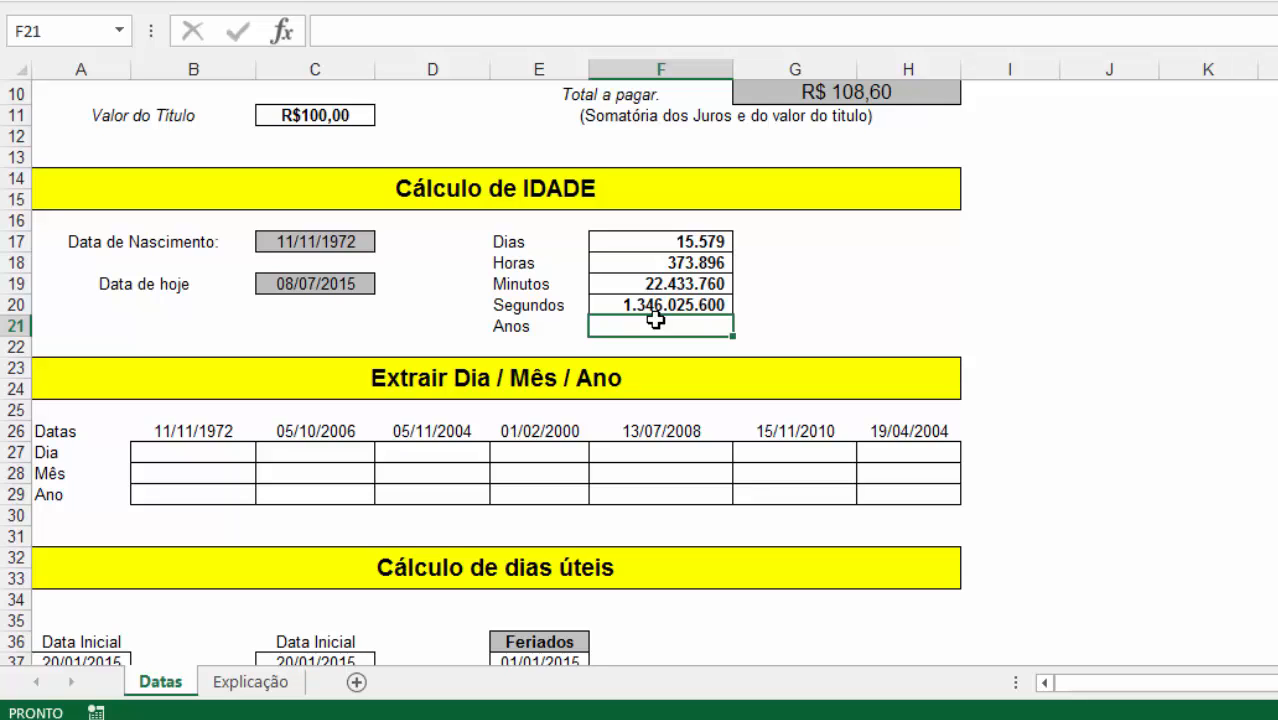
# Step: Calculate the age in years in F21 by dividing the days by 365, using =F17/365
pyautogui.write('=')
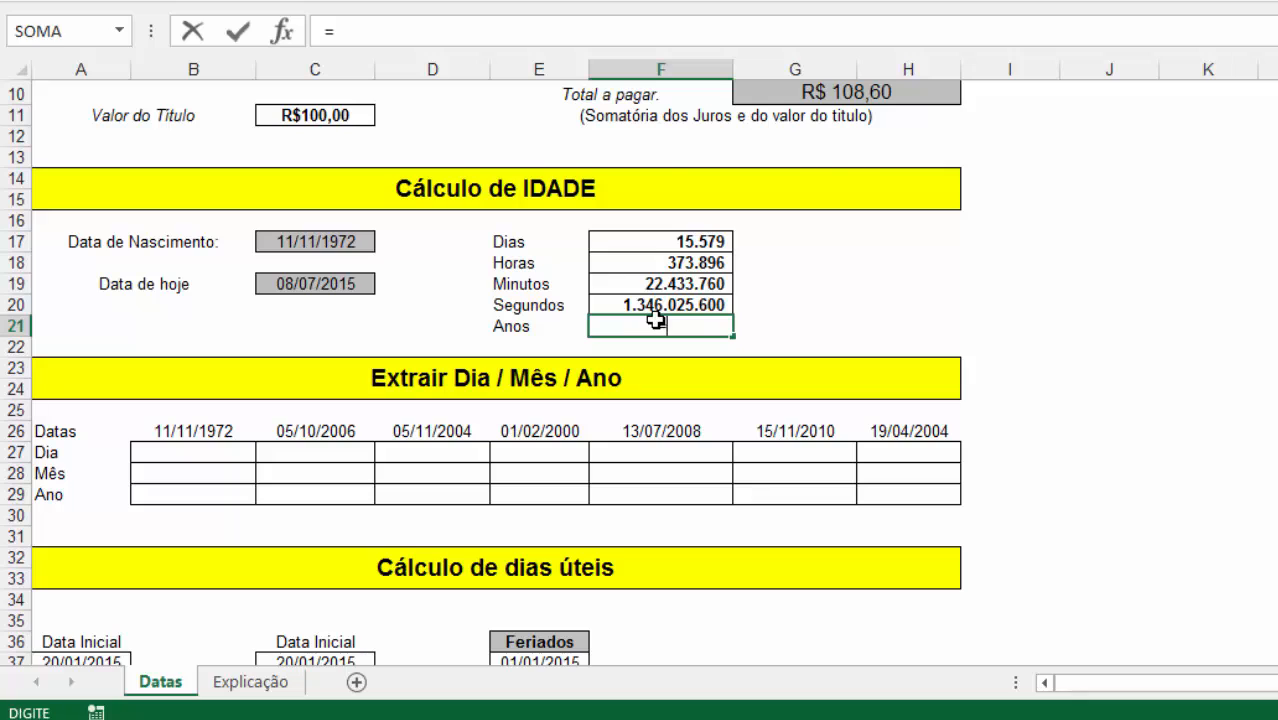
pyautogui.click(665, 240)
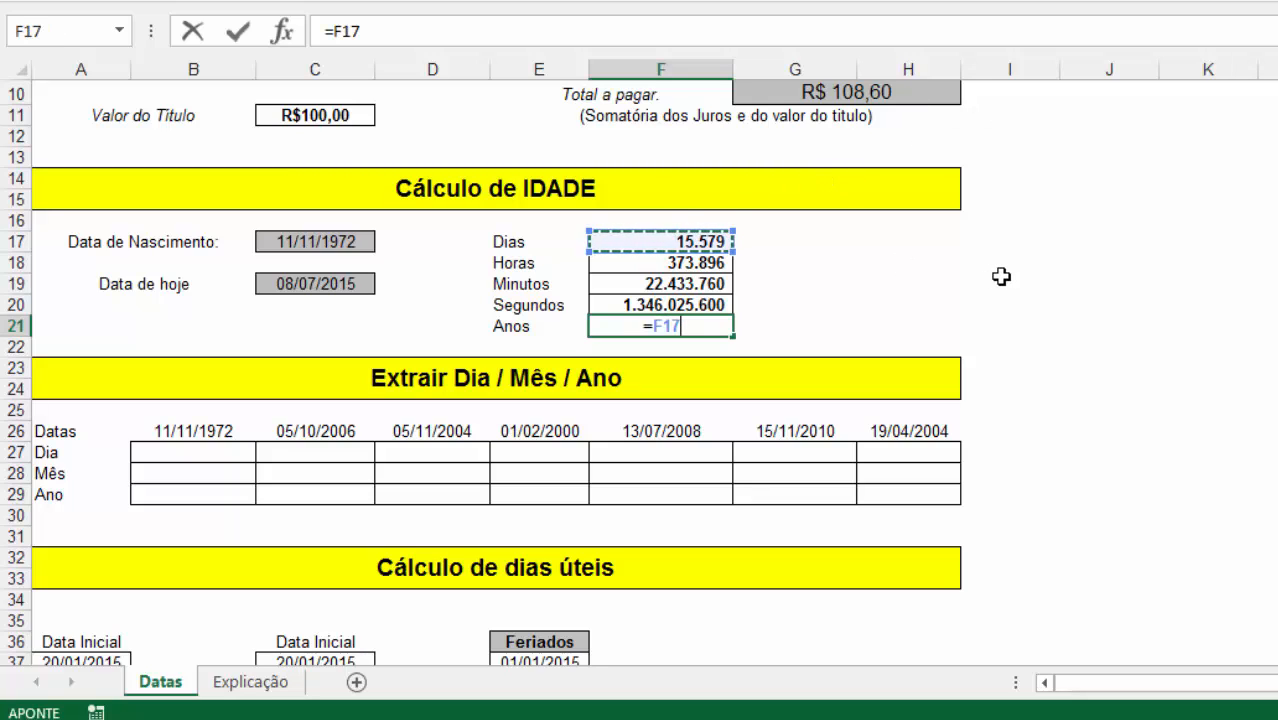
pyautogui.write('/365')
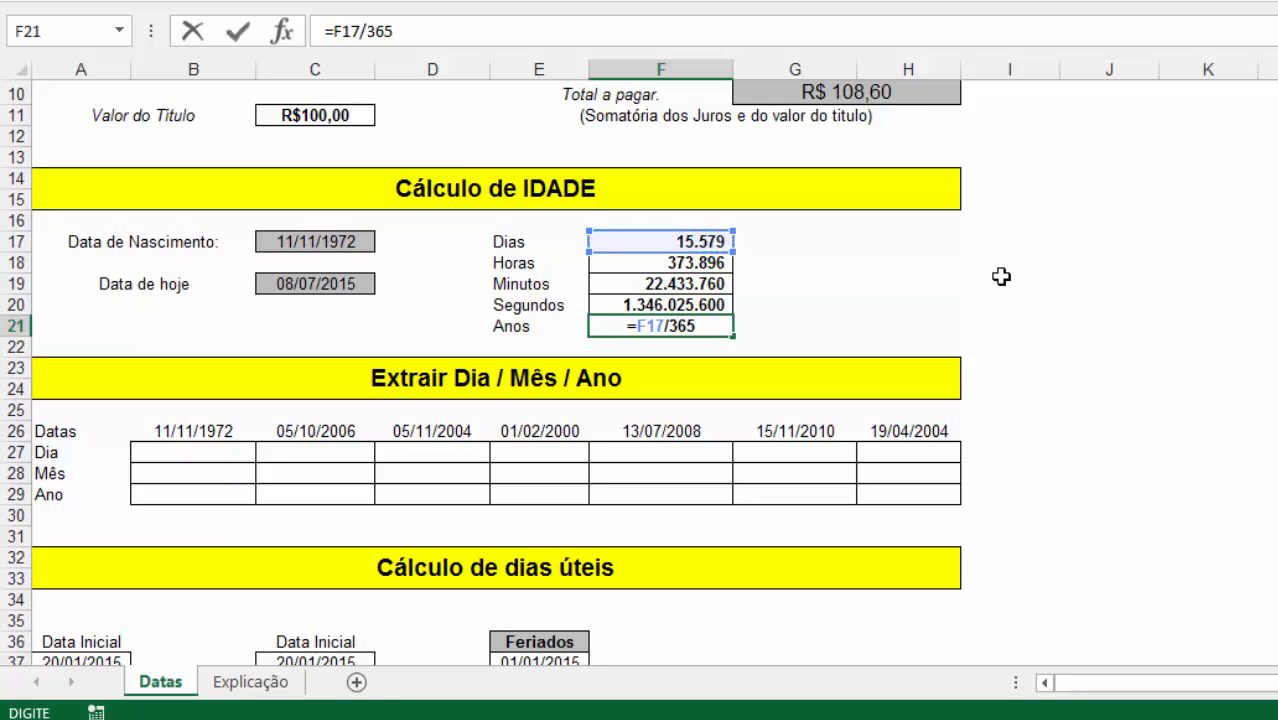
pyautogui.press('Return')
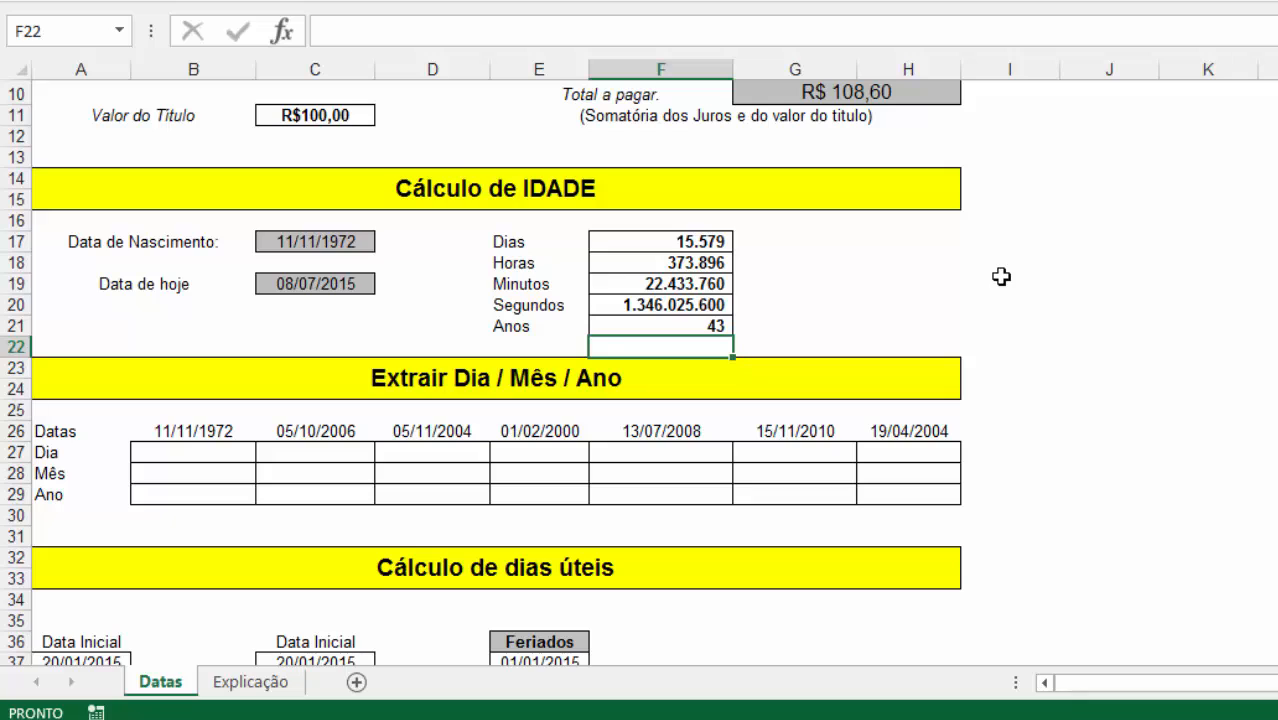
# Step: Display F21 with two decimal places and replace its formula with =INT(F17/365) to keep only whole years
pyautogui.click(676, 322)
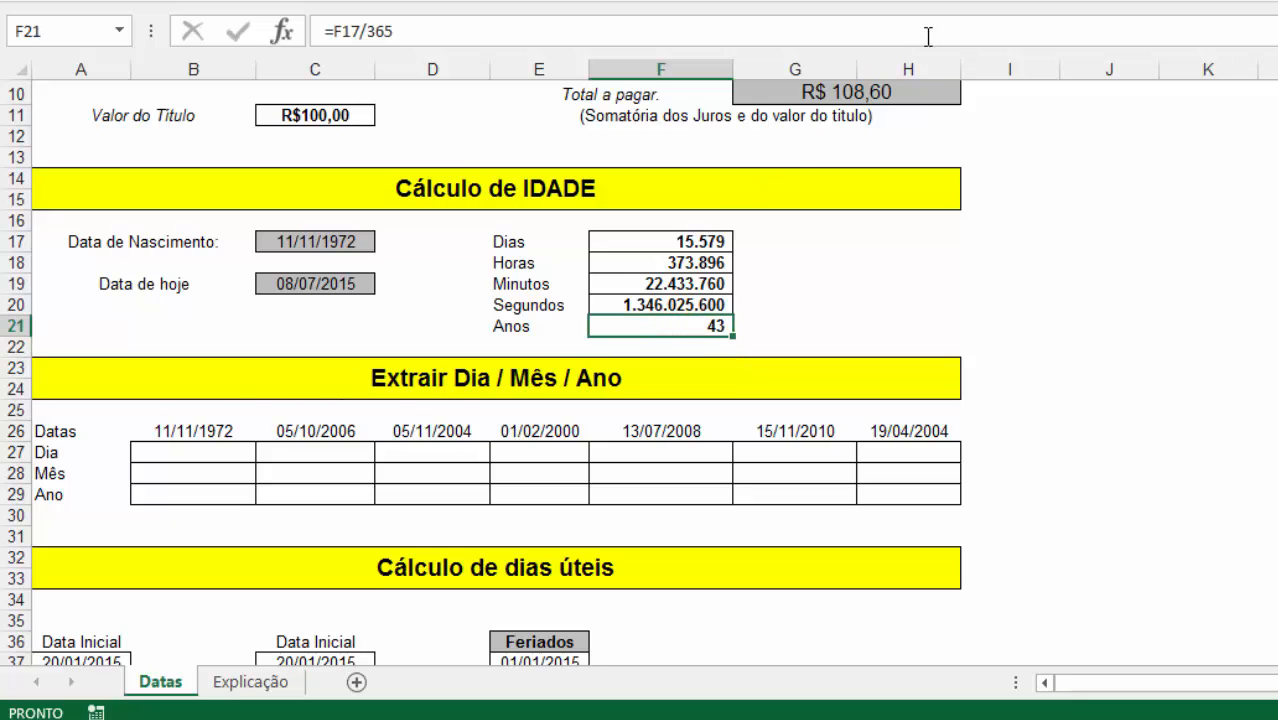
pyautogui.click(985, 2)
pyautogui.write('=int')
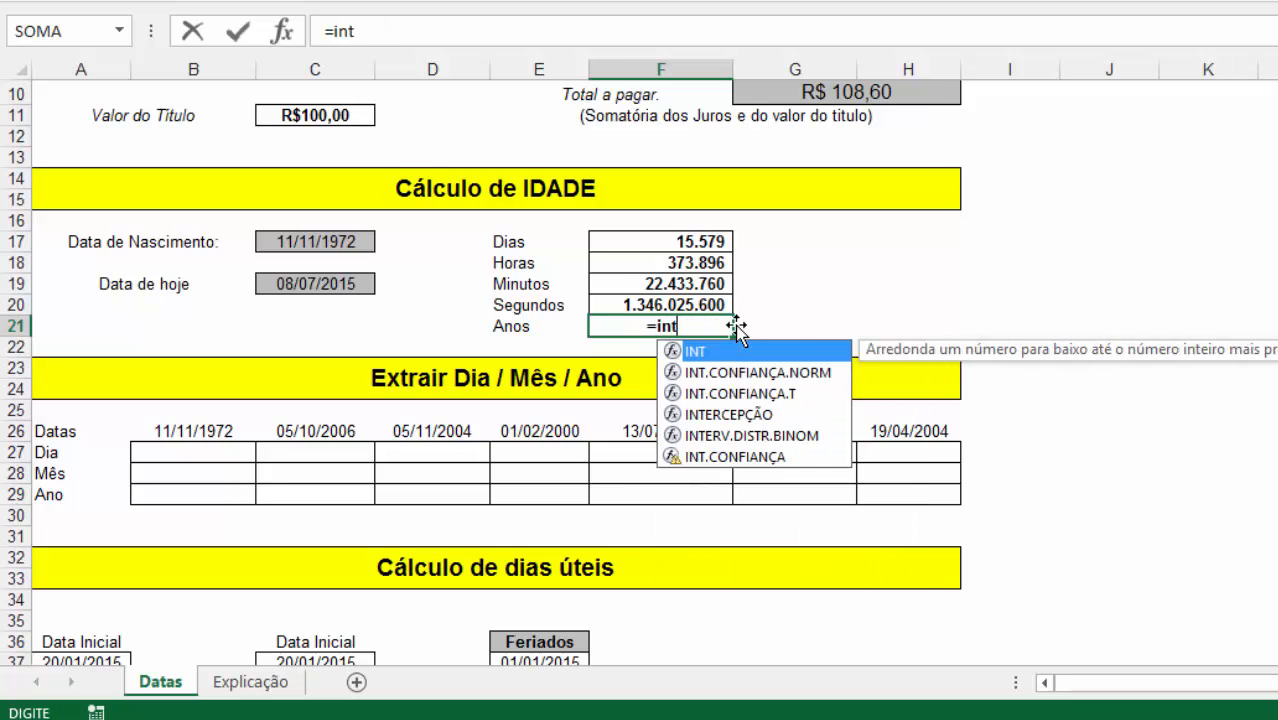
pyautogui.write('(')
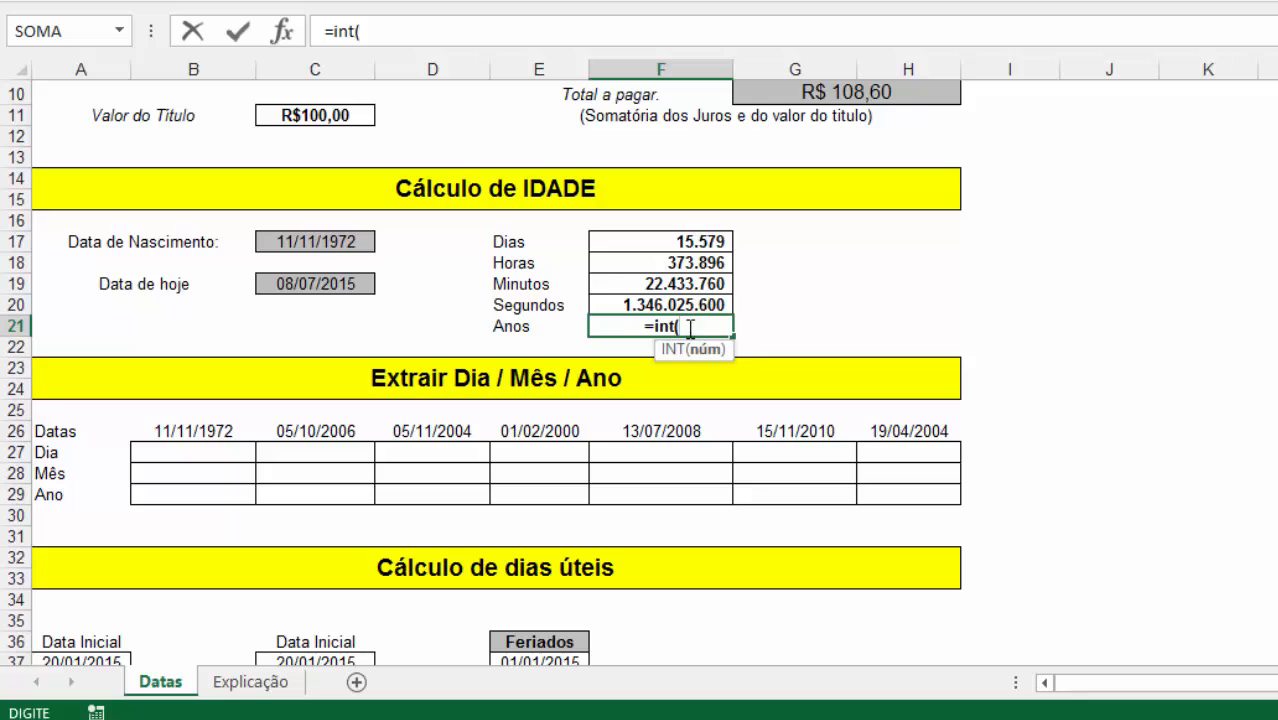
pyautogui.click(670, 241)
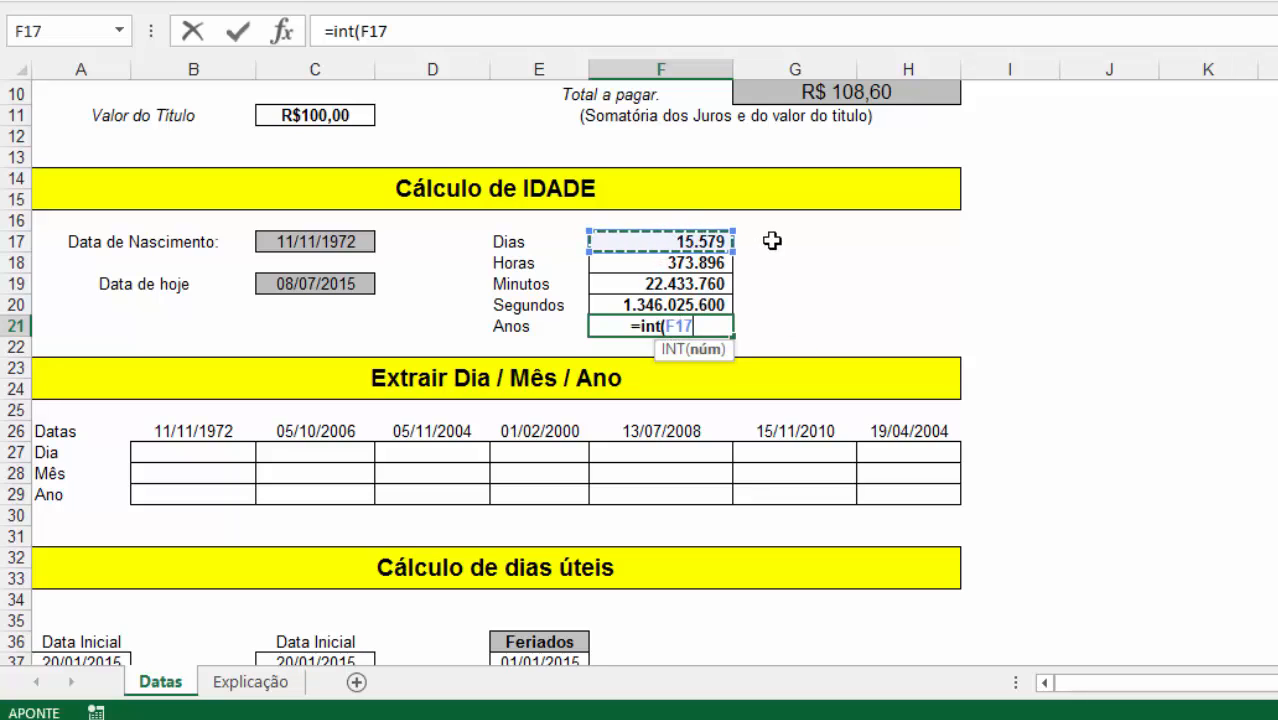
pyautogui.write('/36')
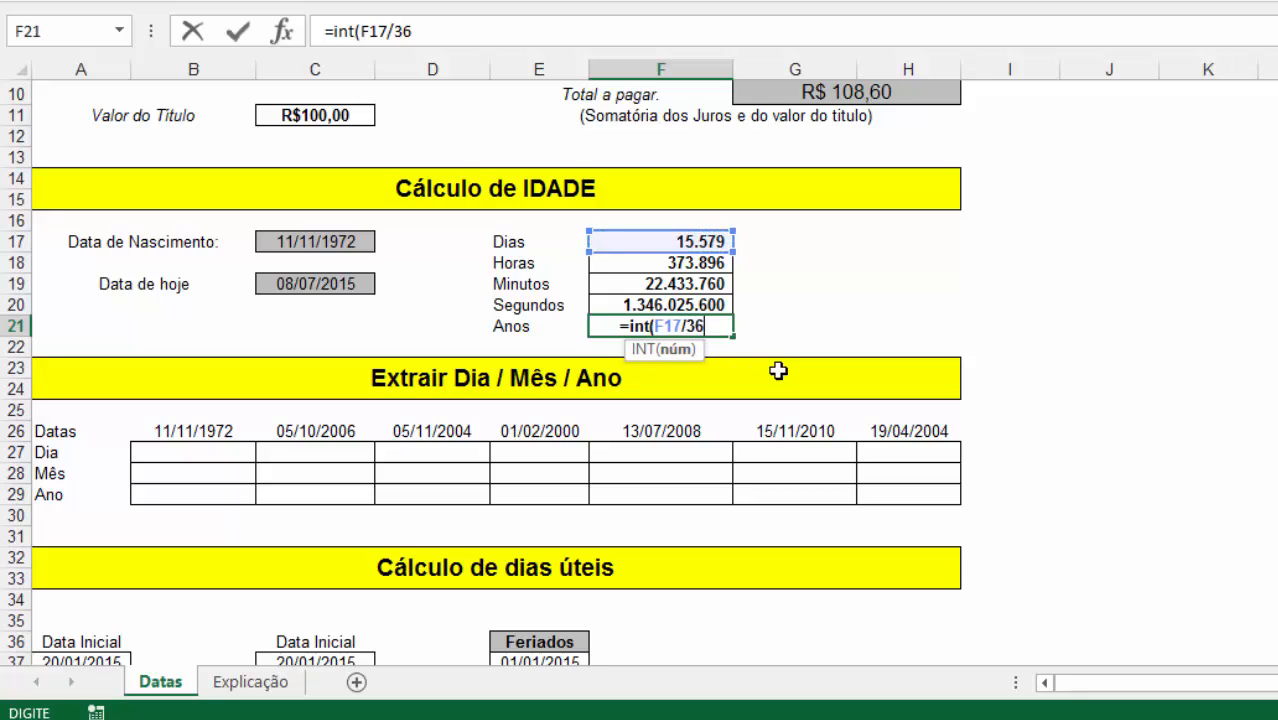
pyautogui.write('5')
pyautogui.press('Return')
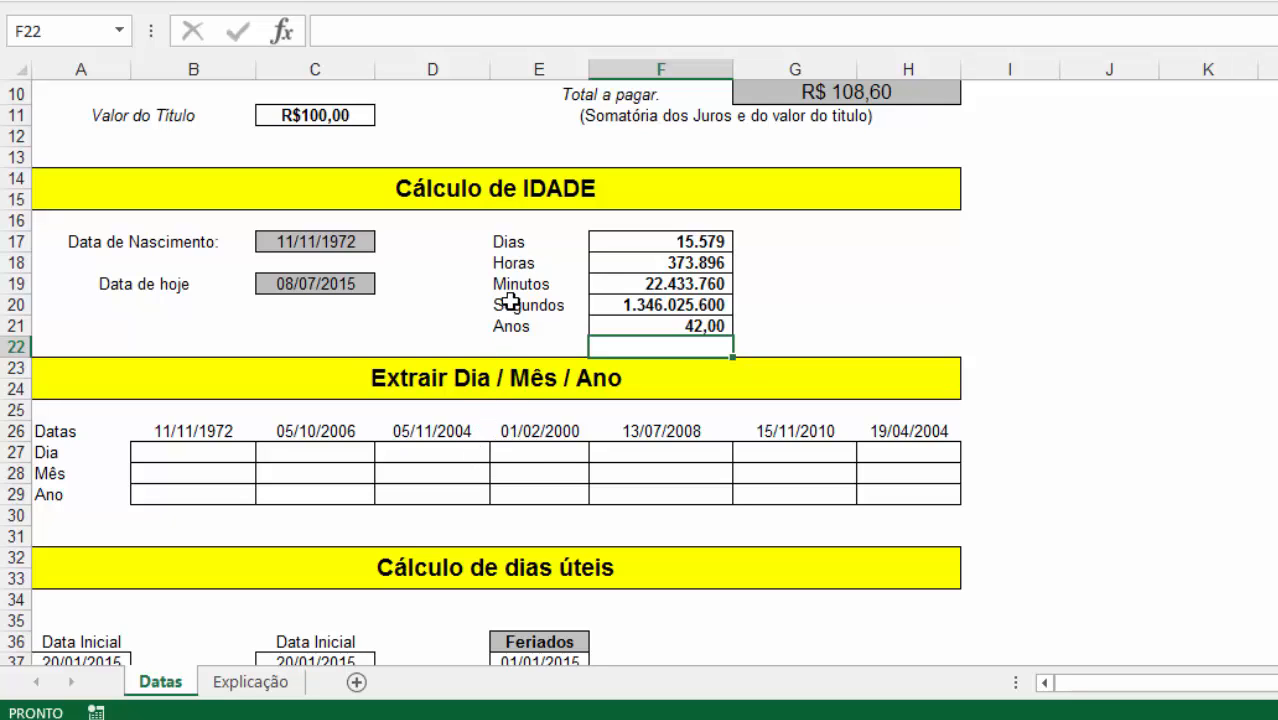
# Step: In the day/month/year extraction table, extract the day of the first date into B27 using =DIA(B26)
pyautogui.click(476, 388)
pyautogui.click(162, 450)
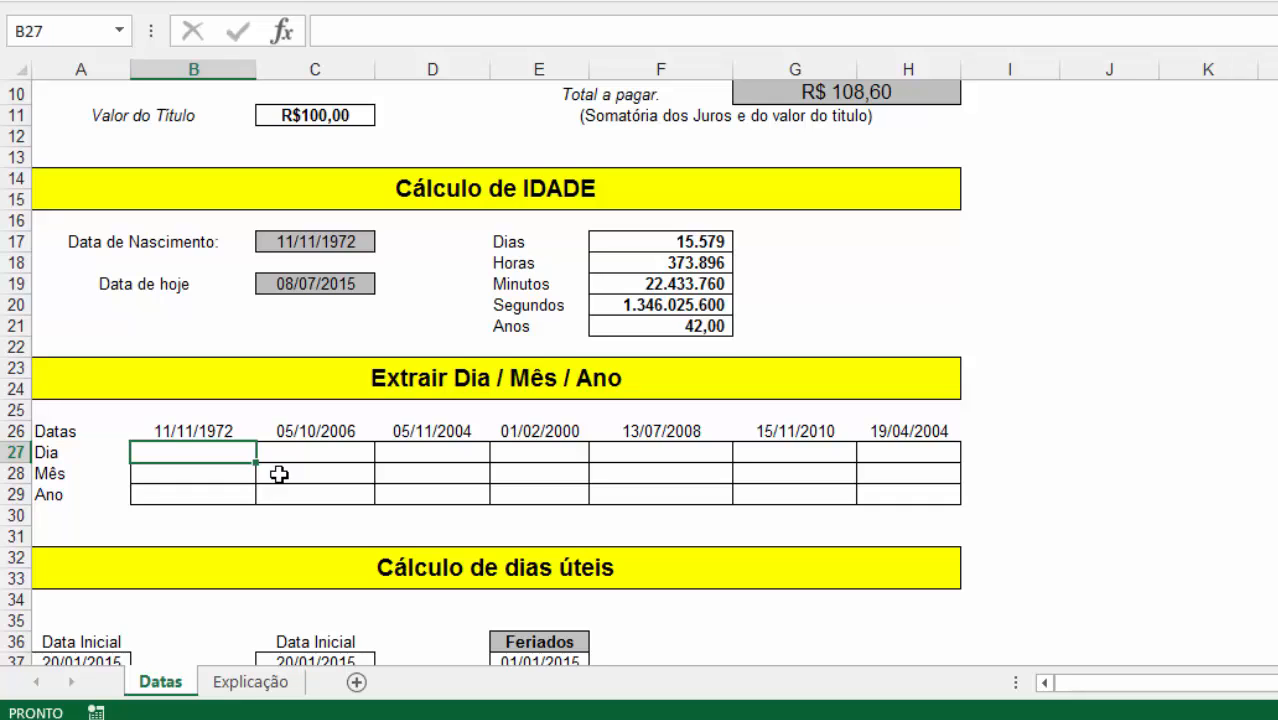
pyautogui.write('=')
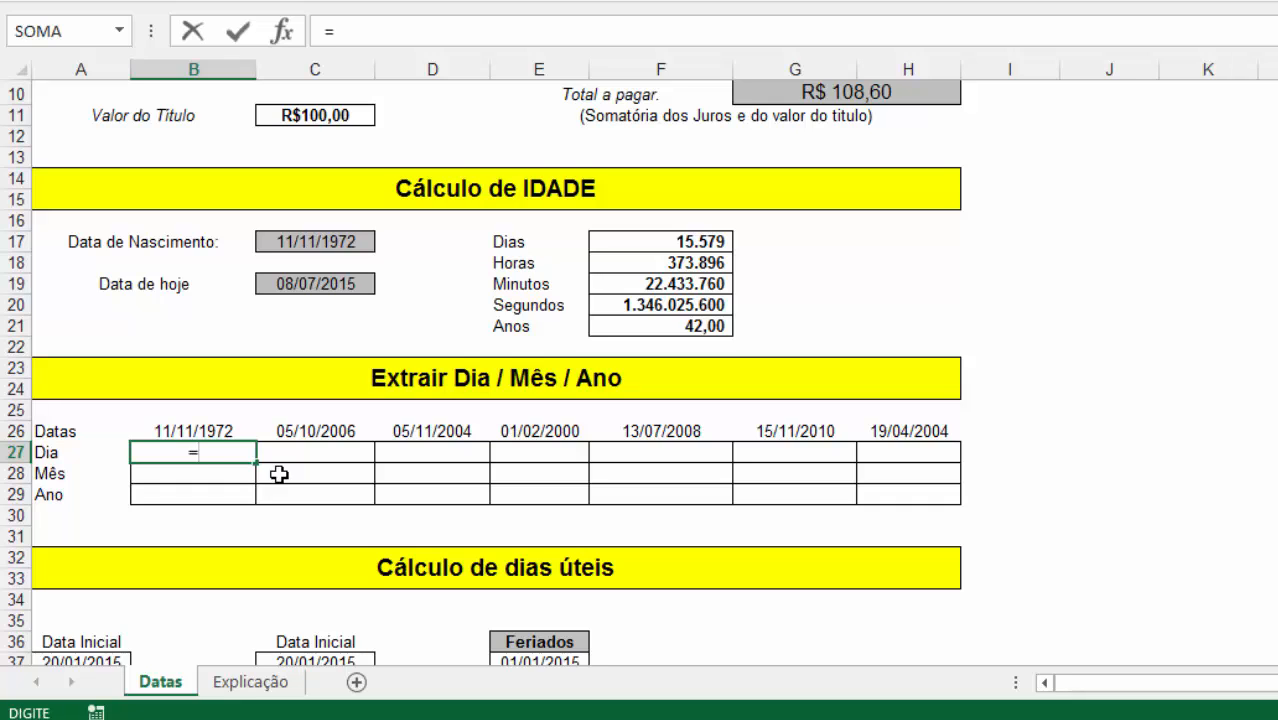
pyautogui.write('dia(')
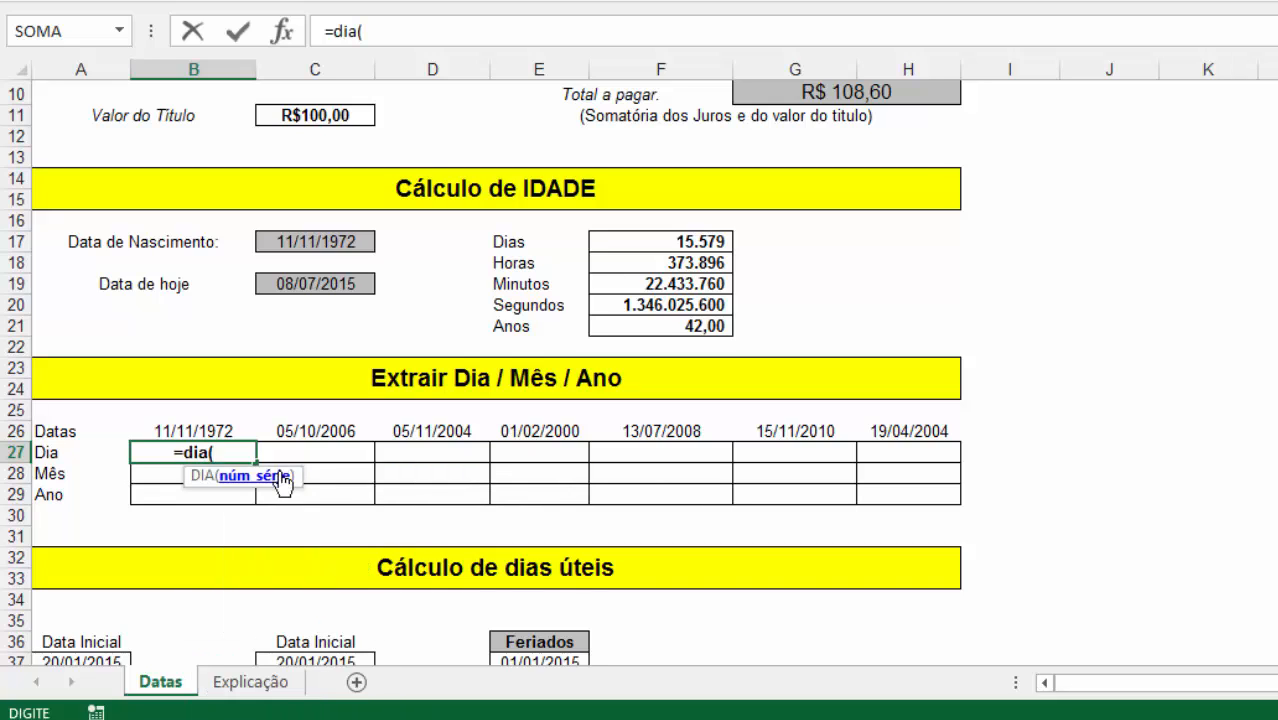
pyautogui.click(217, 428)
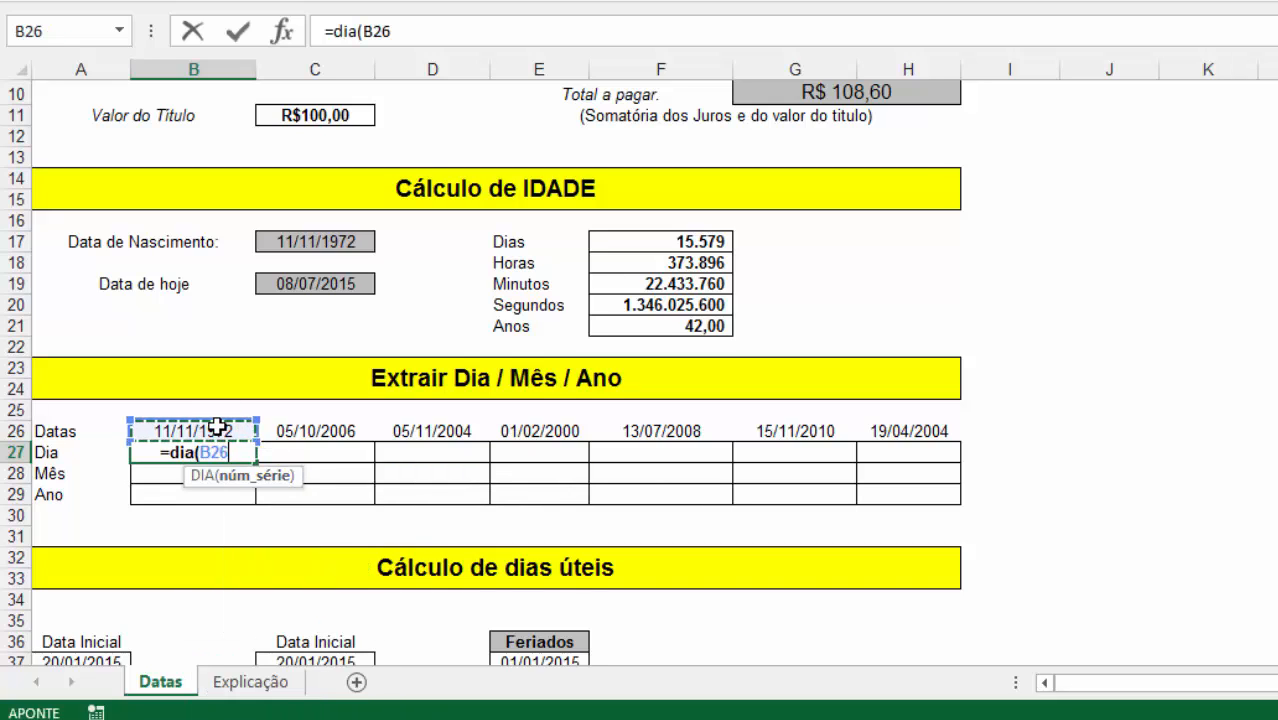
pyautogui.press('Return')
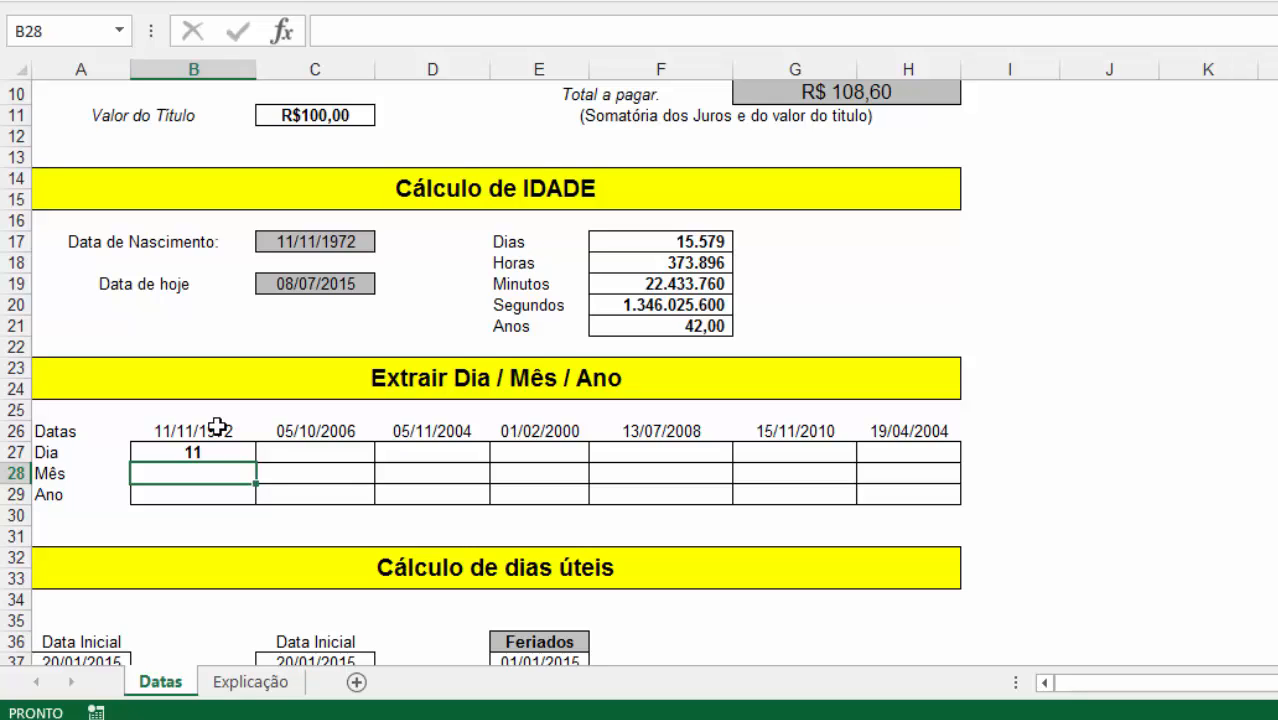
# Step: Extract the month of the first date into B28 using =MÊS(B26)
pyautogui.write('=m')
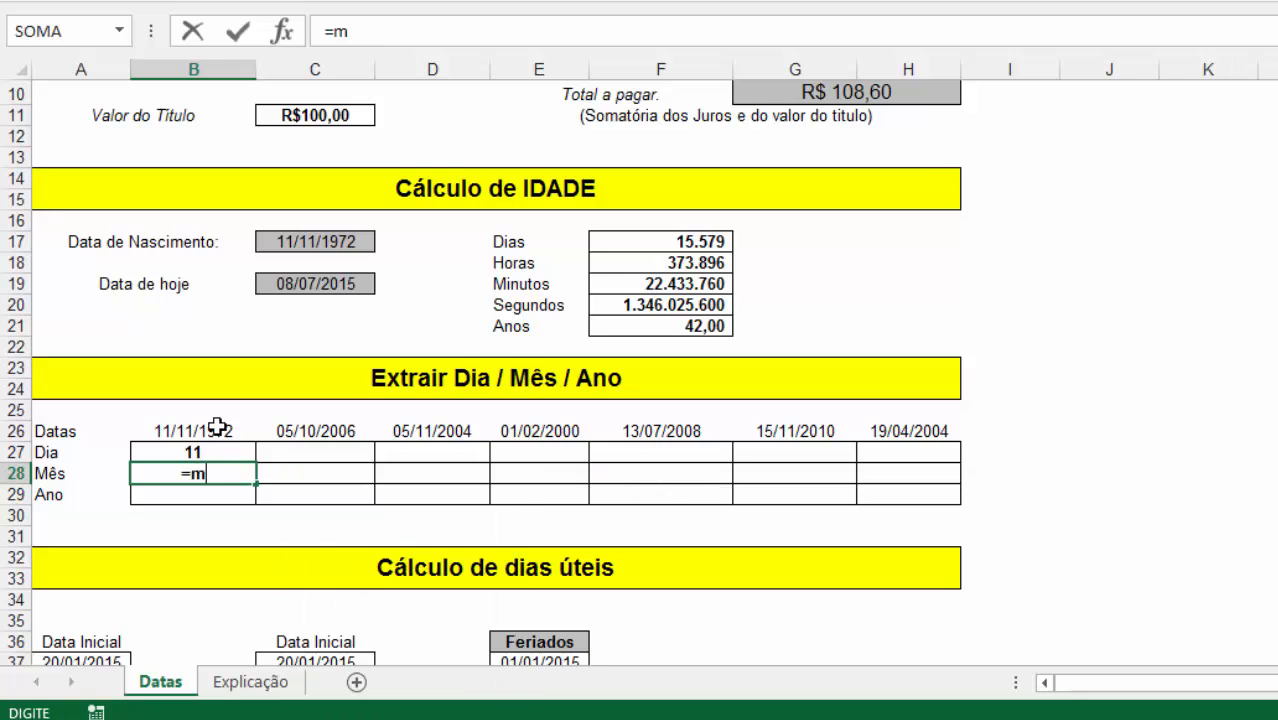
pyautogui.write('ês(')
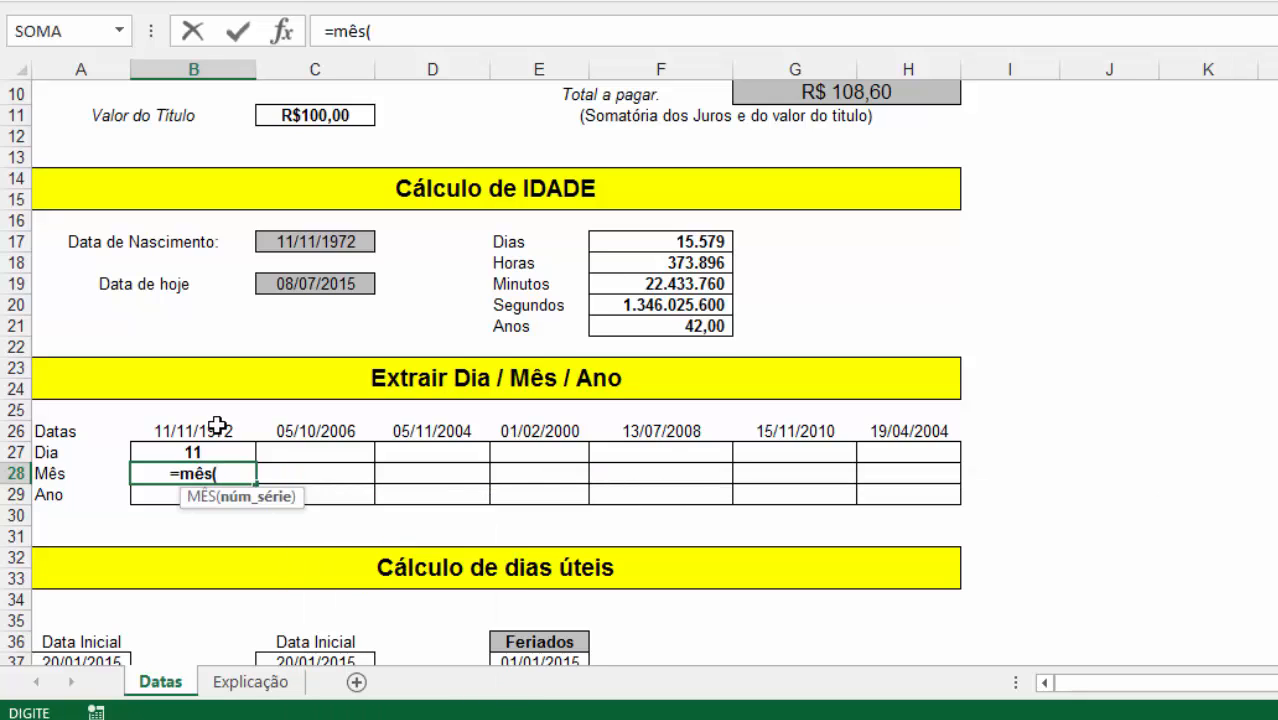
pyautogui.click(217, 427)
pyautogui.press('Return')
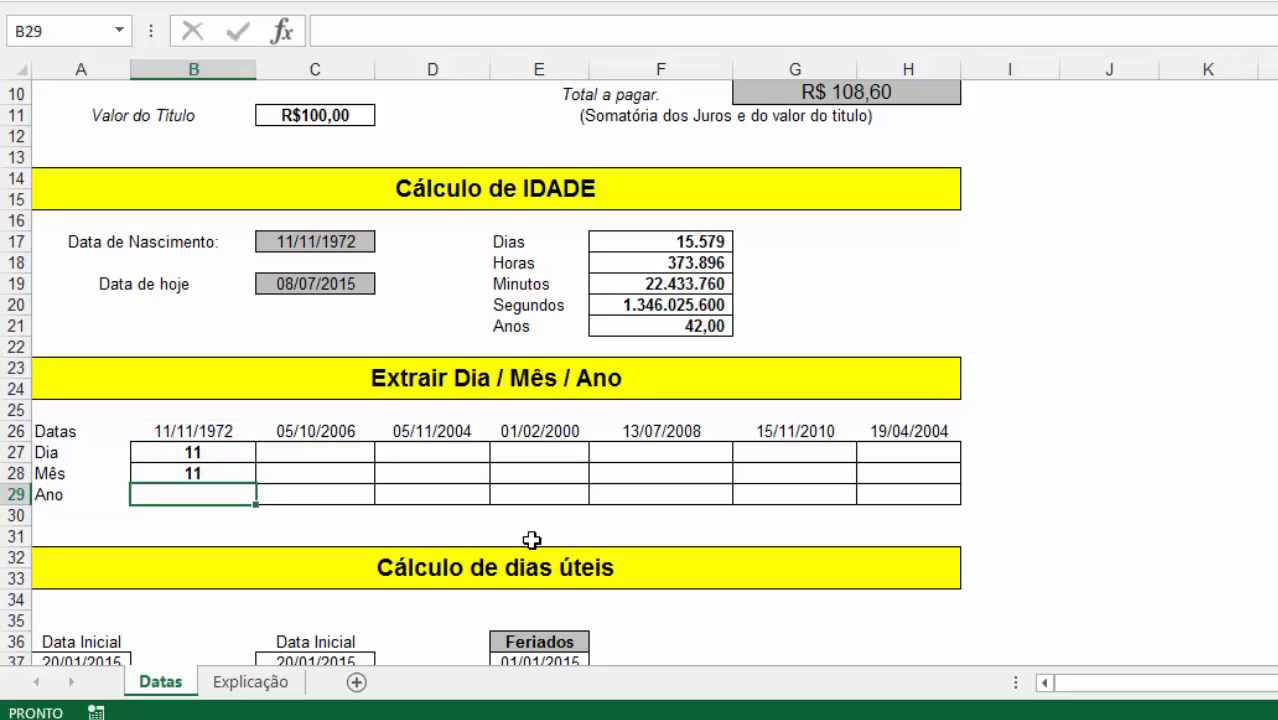
# Step: Extract the year of the first date into B29 using =ANO(B26)
pyautogui.write('=abi*')
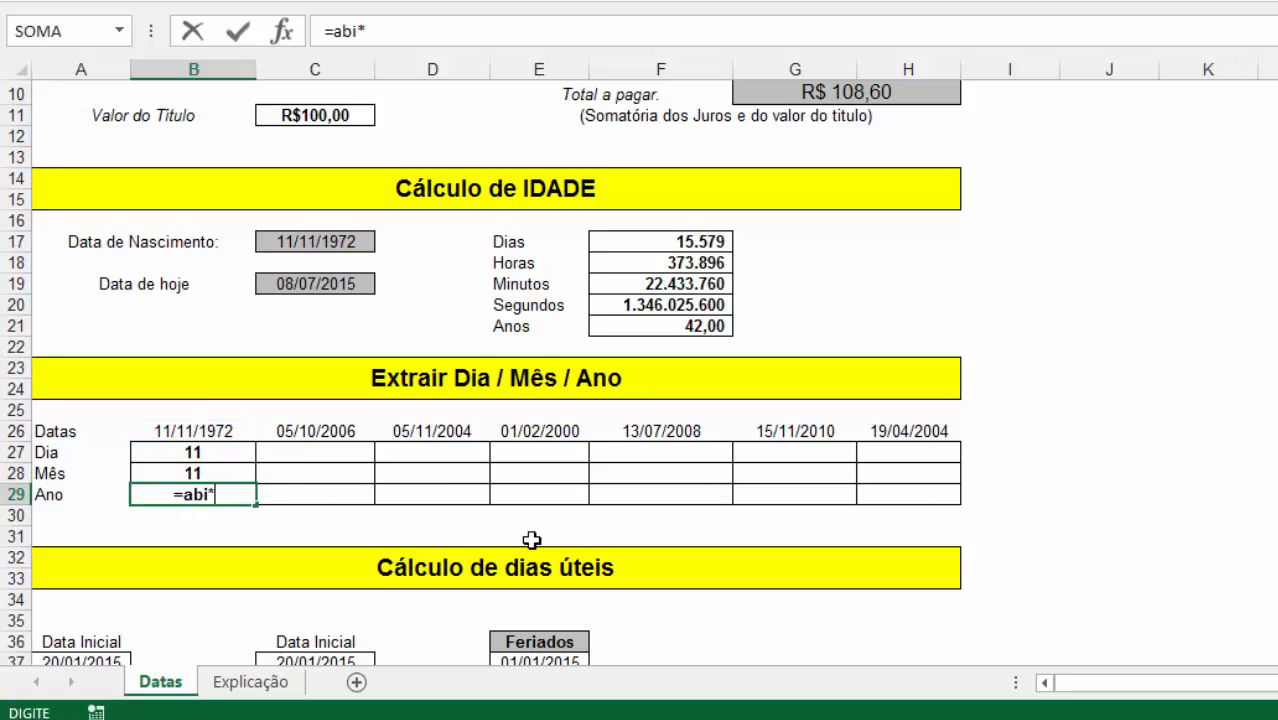
pyautogui.press('BackSpace')
pyautogui.press('BackSpace')
pyautogui.press('BackSpace')
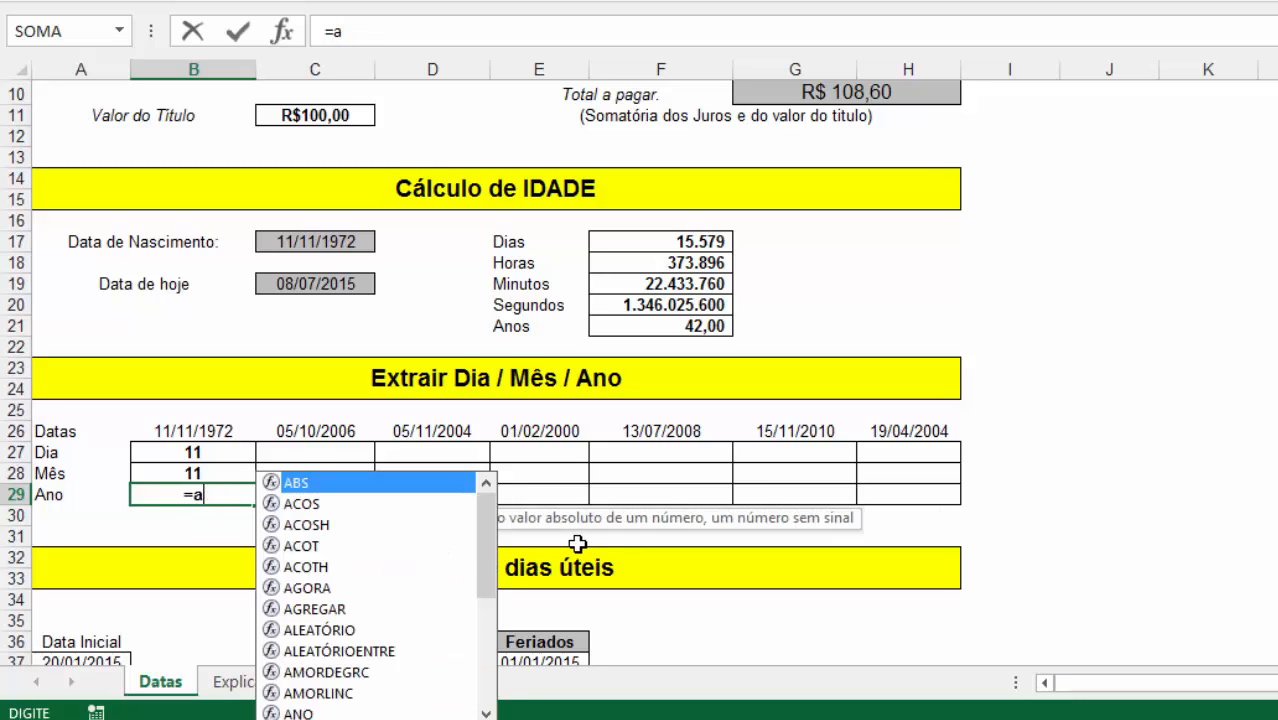
pyautogui.write('no(')
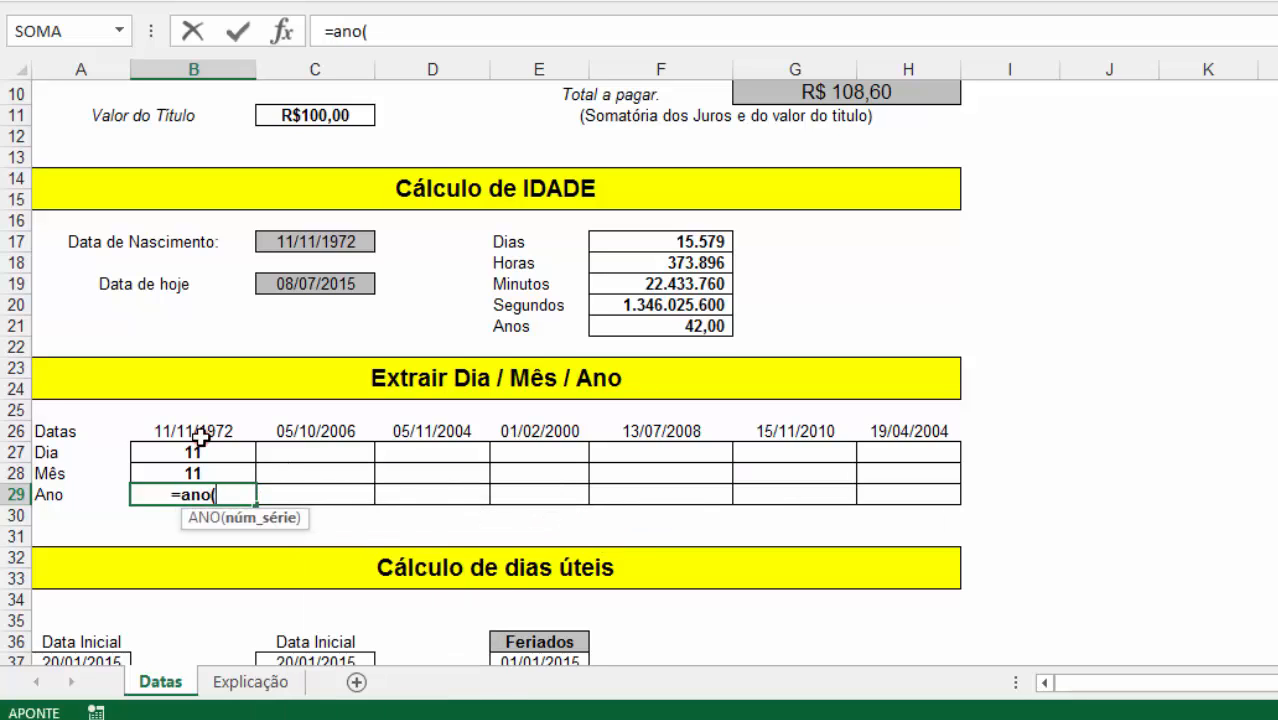
pyautogui.click(200, 436)
pyautogui.press('Return')
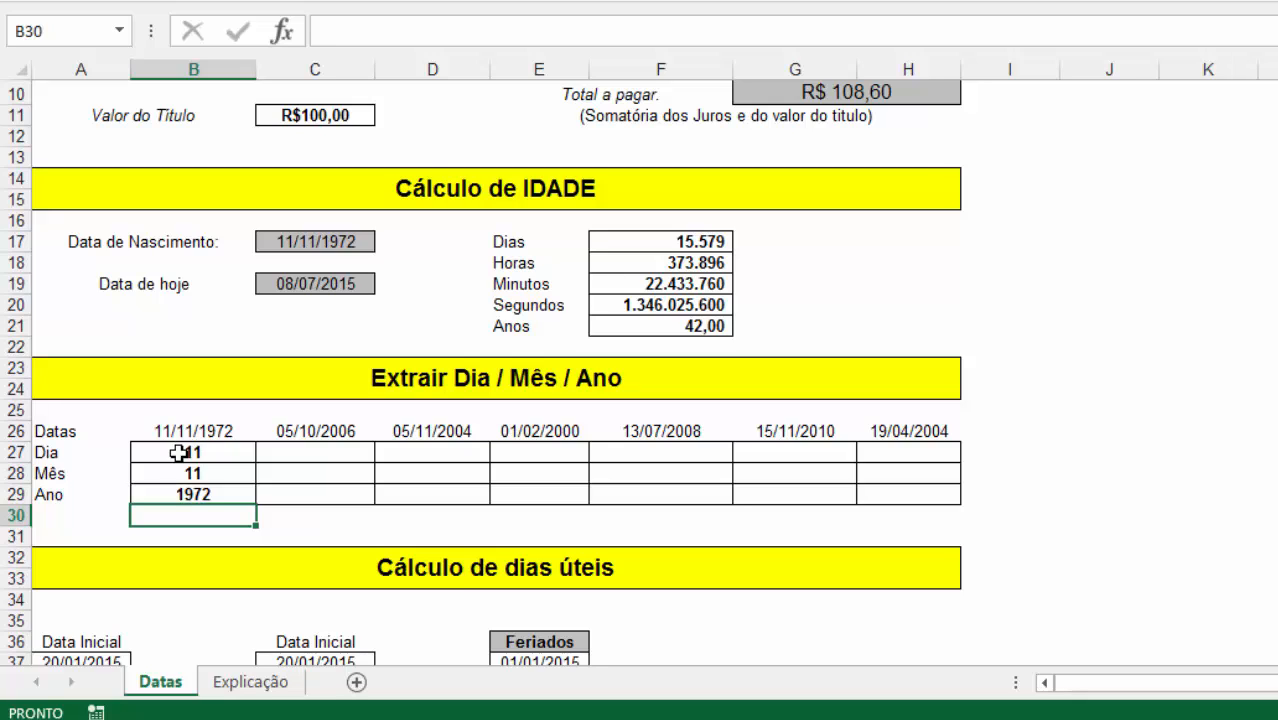
# Step: Fill the day, month and year formulas from B27:B29 across to column H for all remaining dates
pyautogui.moveTo(178, 450); pyautogui.dragTo(926, 494)
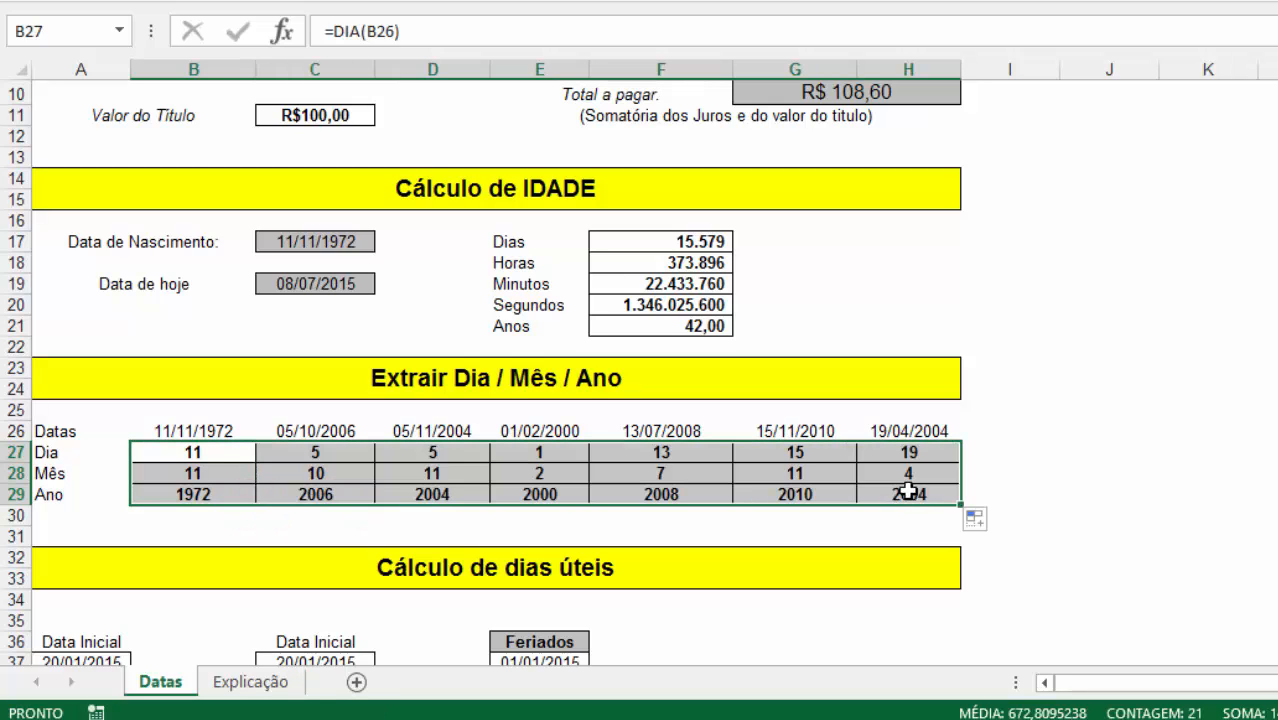
pyautogui.click(615, 474)
# Step: Examine the DIA formulas in B27 and C27 to compare which date cell each one references
pyautogui.scroll(-2, 1006, 496)
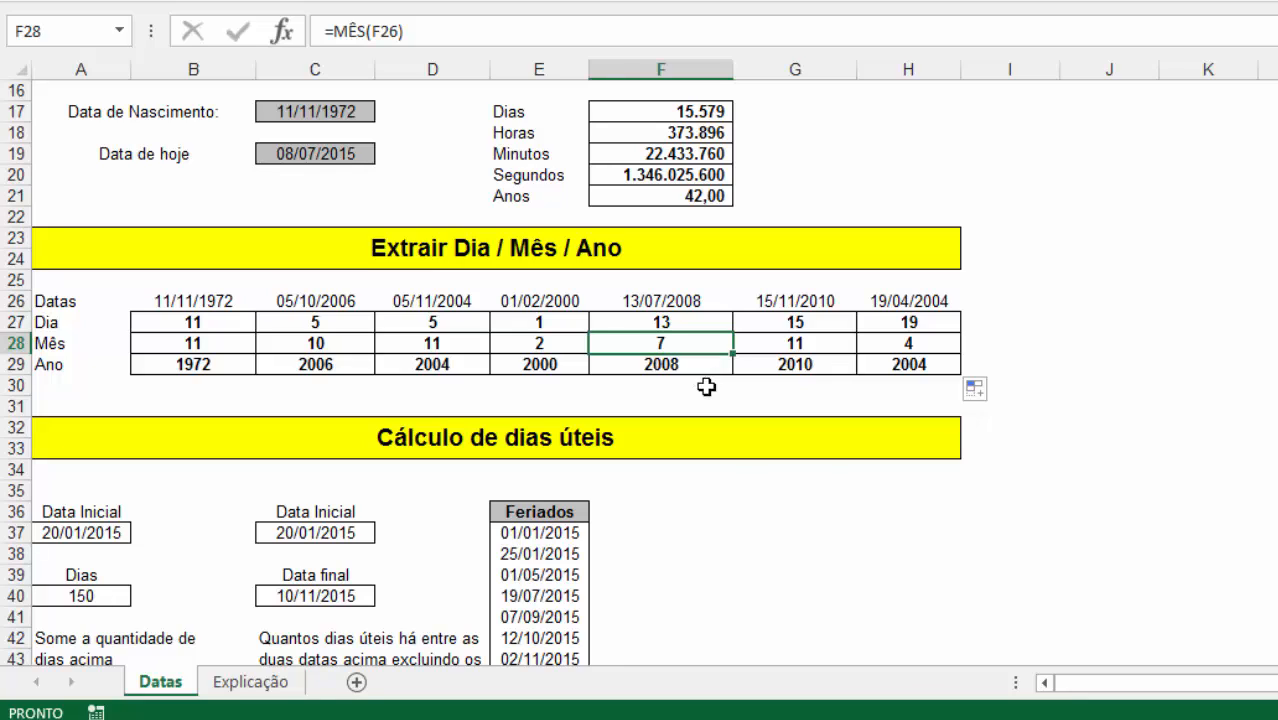
pyautogui.doubleClick(188, 326)
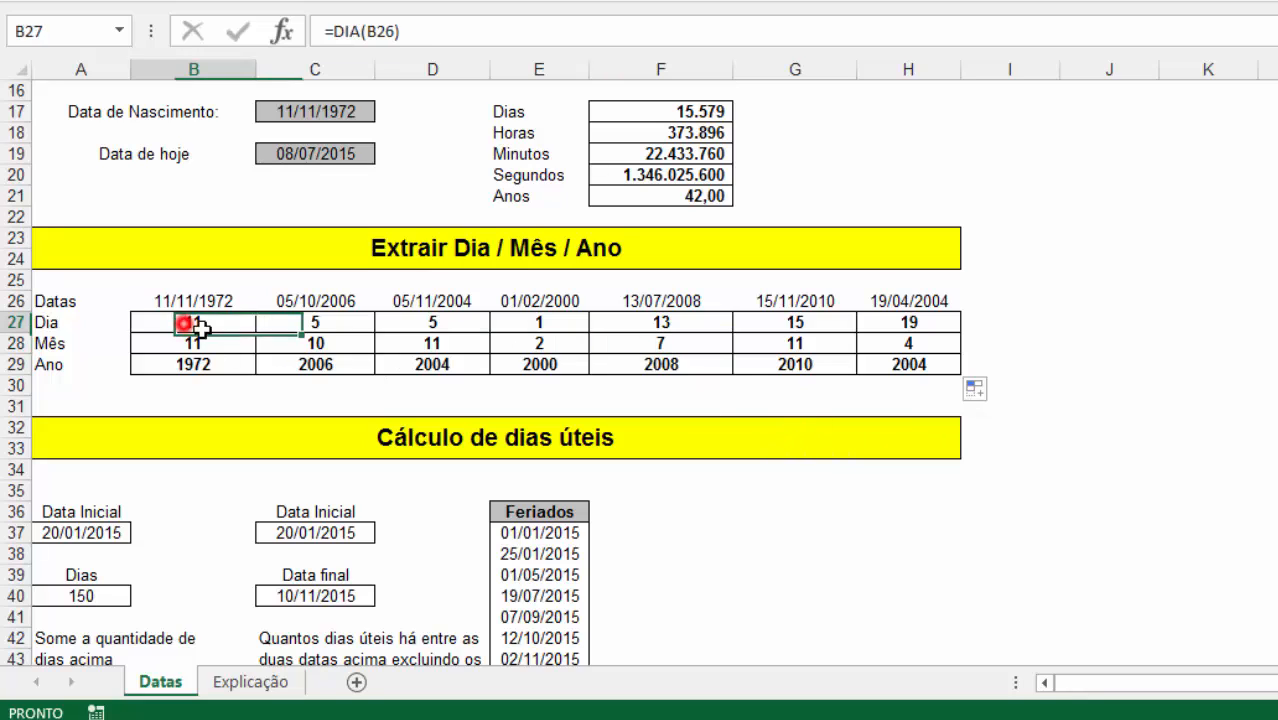
pyautogui.moveTo(203, 324); pyautogui.dragTo(211, 323)
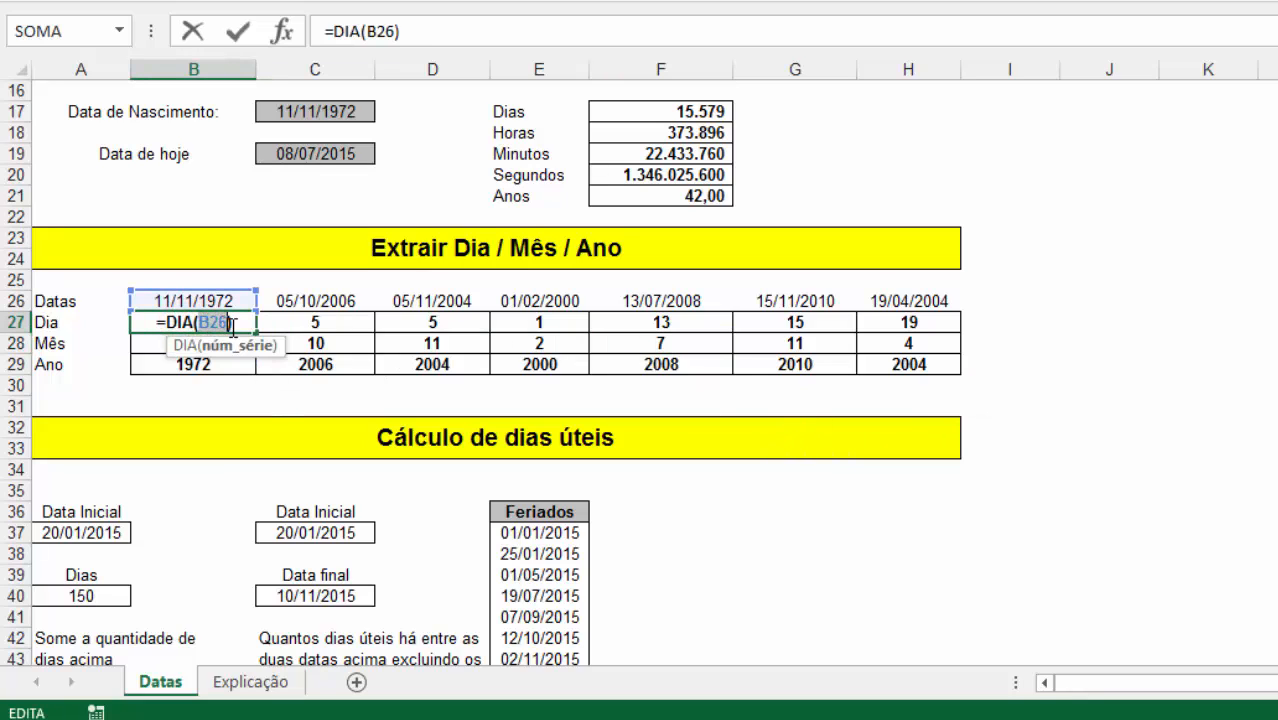
pyautogui.press('Escape')
pyautogui.doubleClick(298, 320)
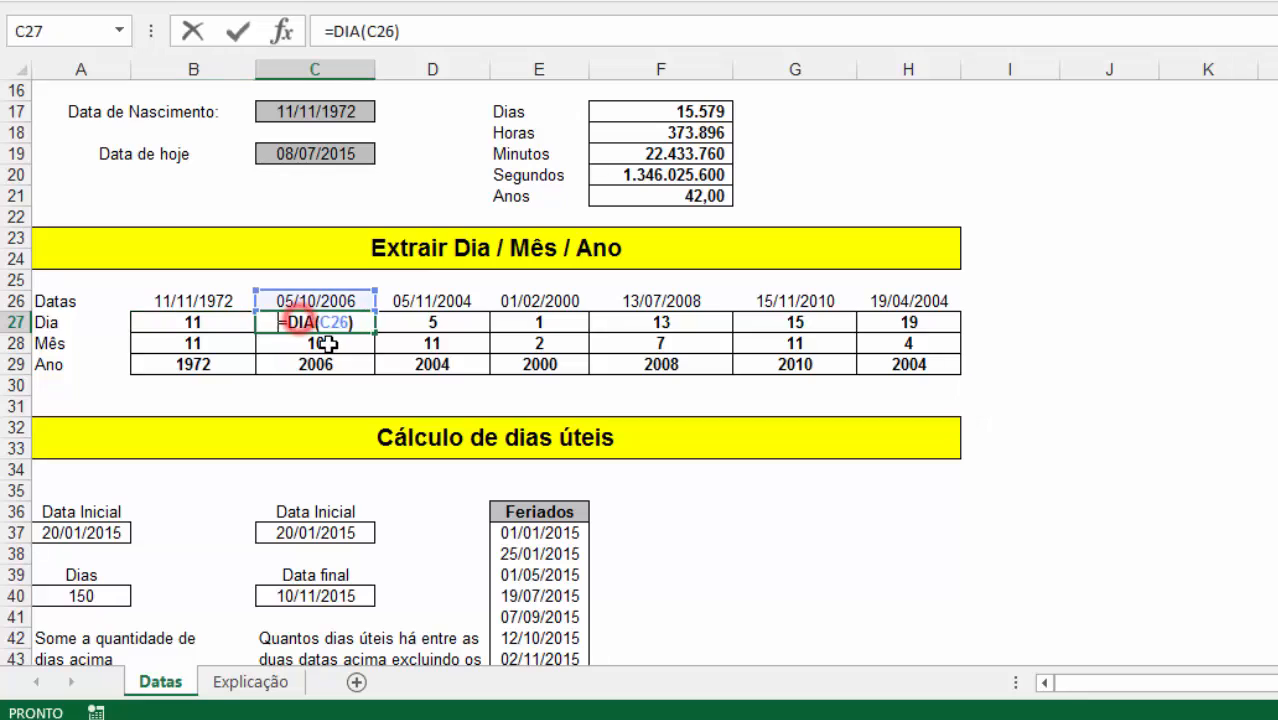
pyautogui.click(324, 317)
pyautogui.moveTo(328, 317); pyautogui.dragTo(332, 317)
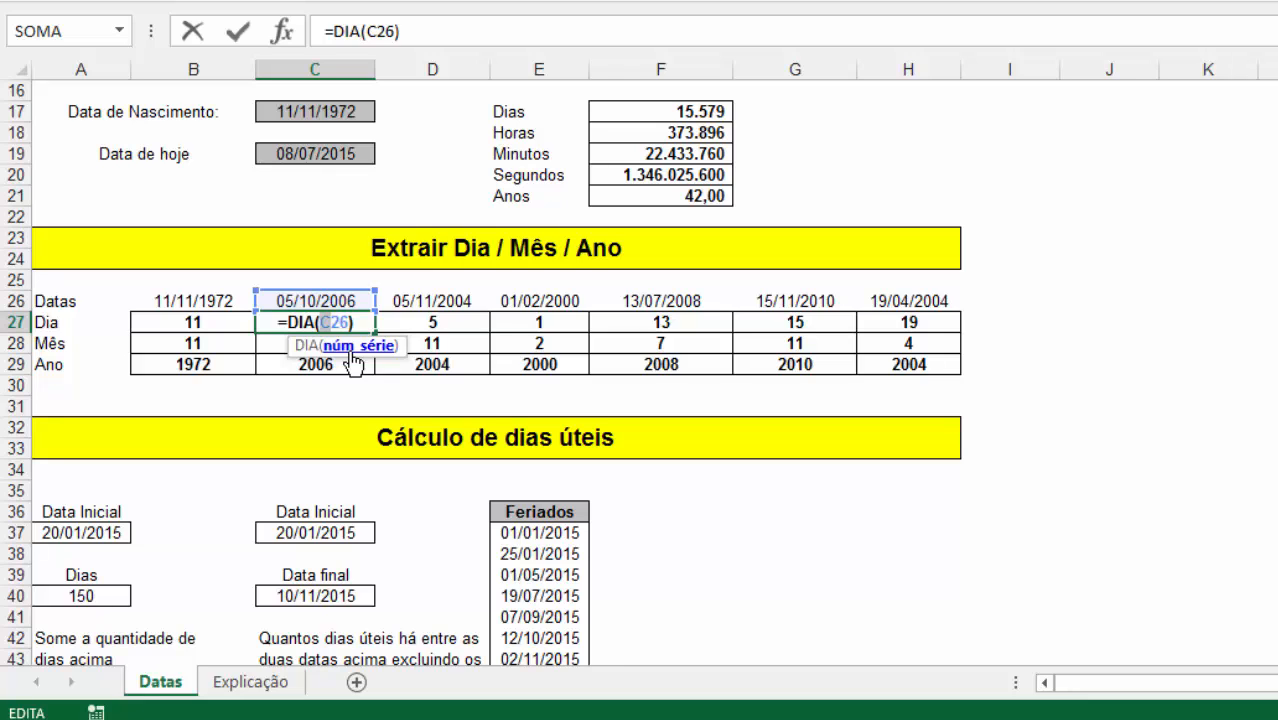
pyautogui.hotkey('ctrl', 'Return')
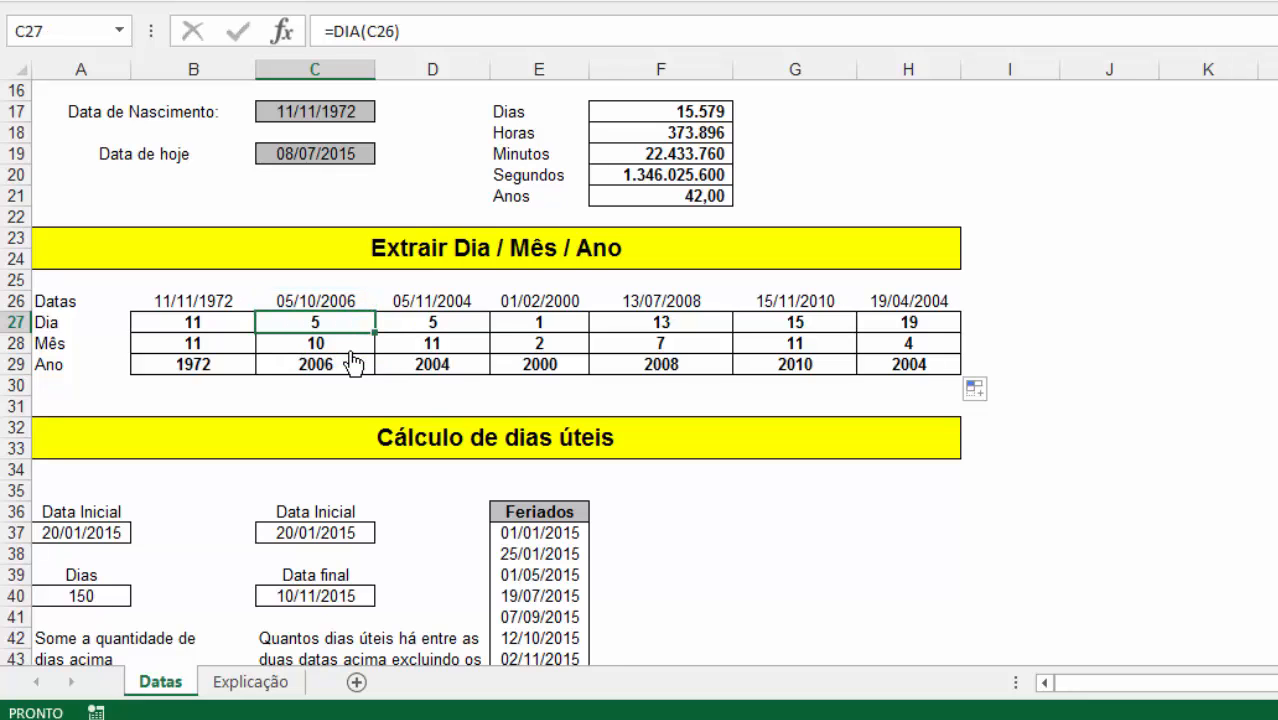
# Step: In the working-days section, add the number of days to the initial date in A46 using =A37+A40
pyautogui.scroll(-2, 448, 410)
pyautogui.scroll(-2, 540, 375)
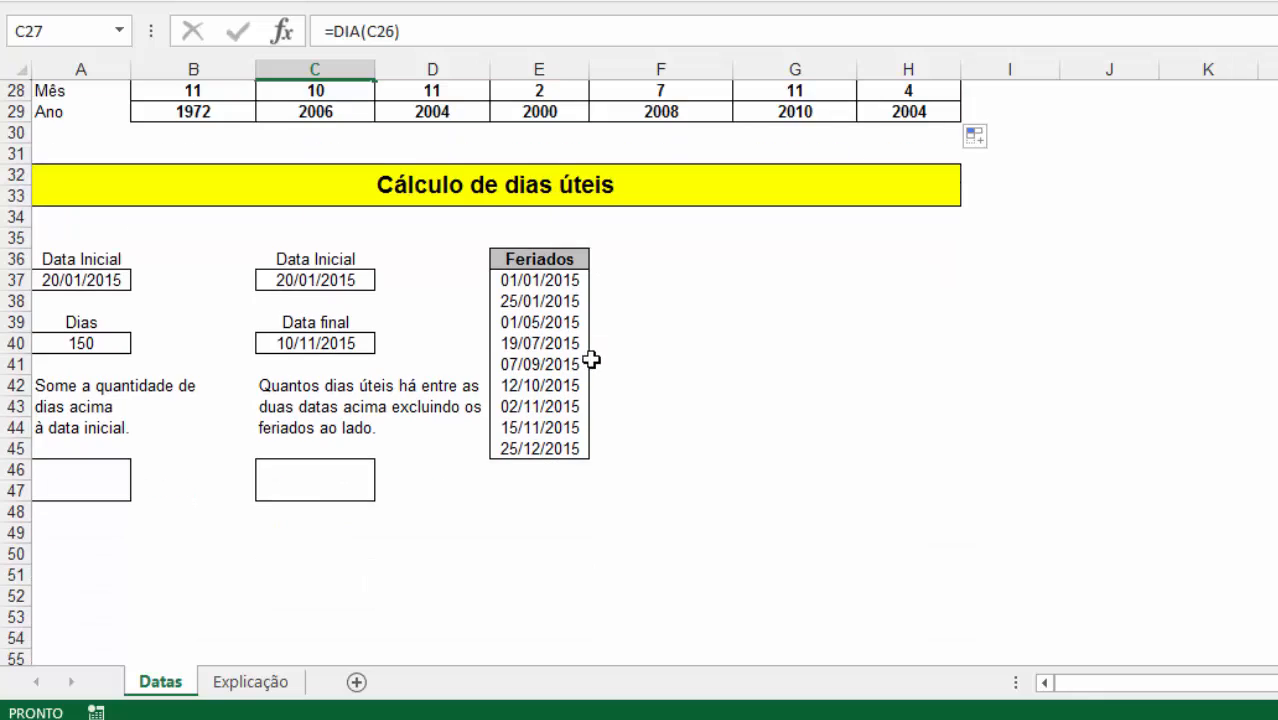
pyautogui.click(116, 477)
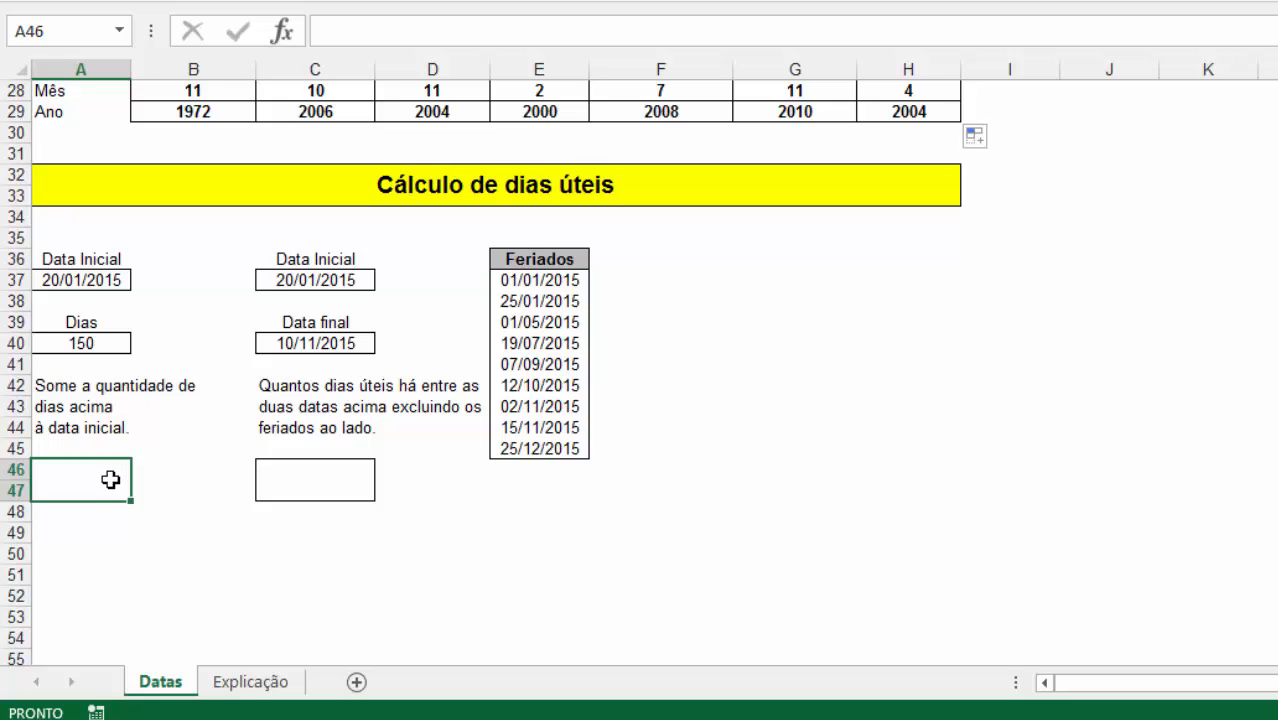
pyautogui.click(98, 477)
pyautogui.click(101, 470)
pyautogui.write('=')
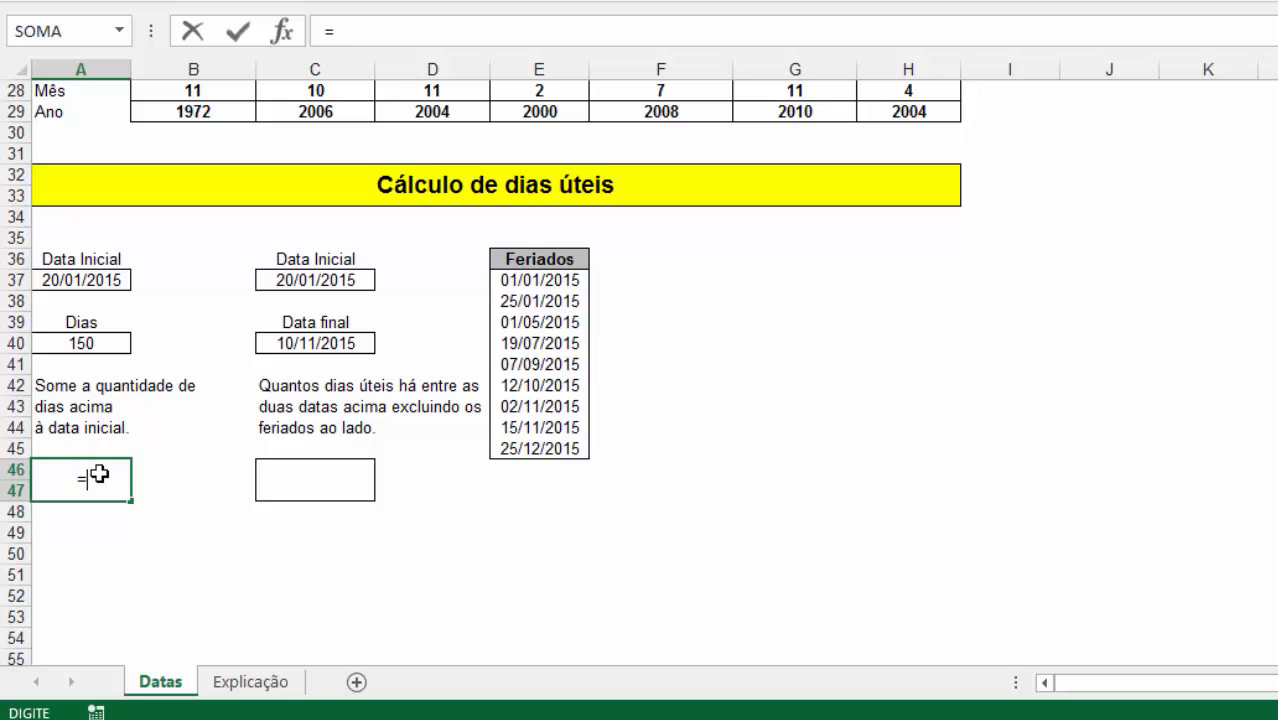
pyautogui.click(91, 282)
pyautogui.write('+')
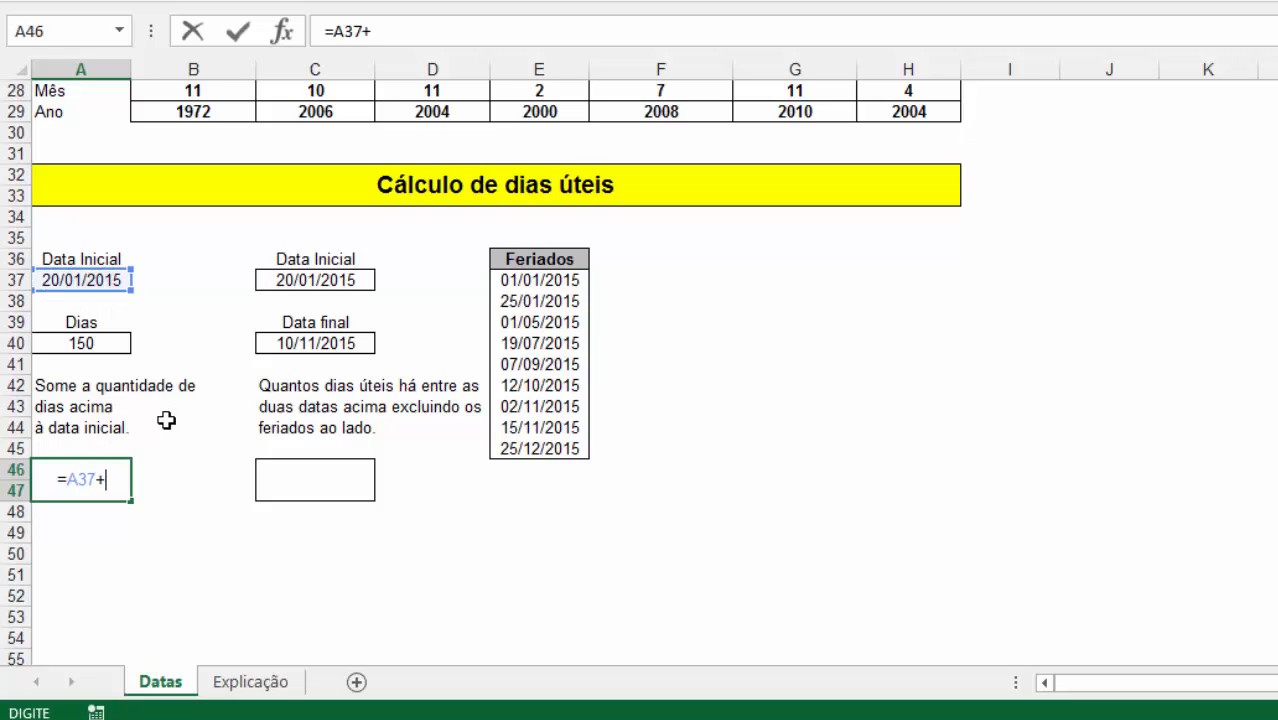
pyautogui.click(119, 342)
pyautogui.press('Return')
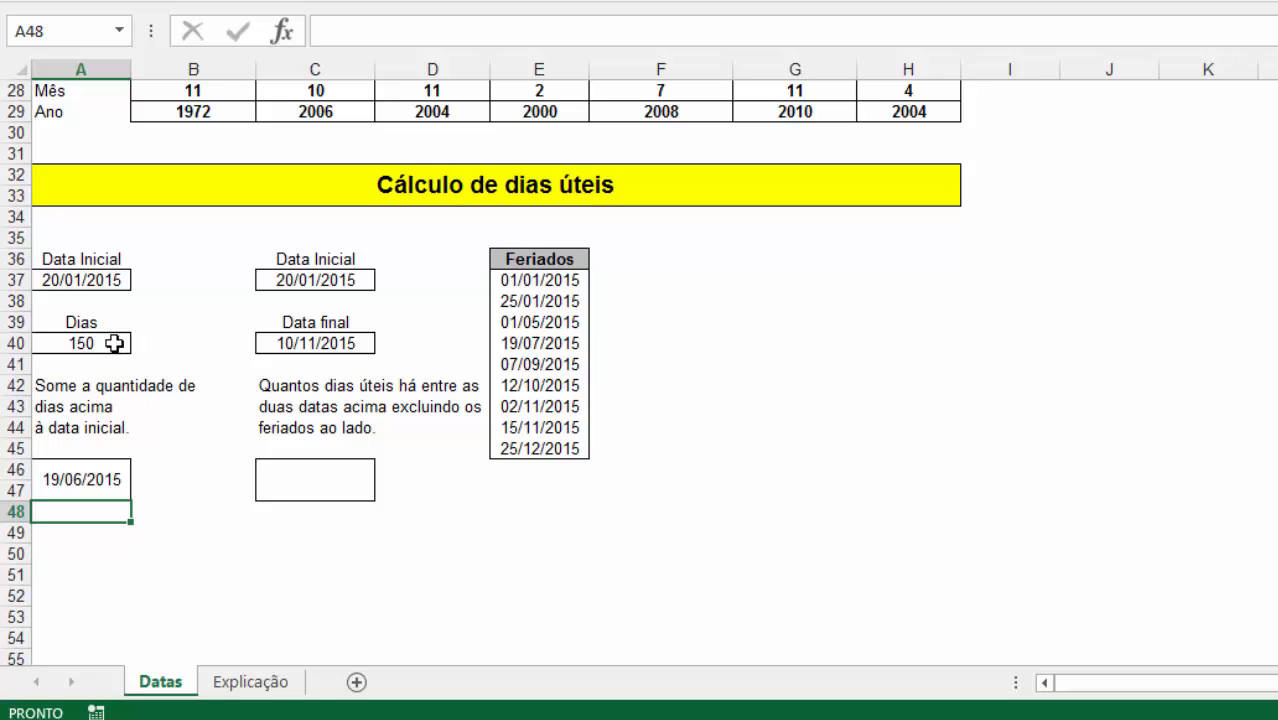
# Step: Replace the formula in A46 with =DIATRABALHO(A37;A40) to add only working days to the initial date
pyautogui.click(117, 477)
pyautogui.write('=')
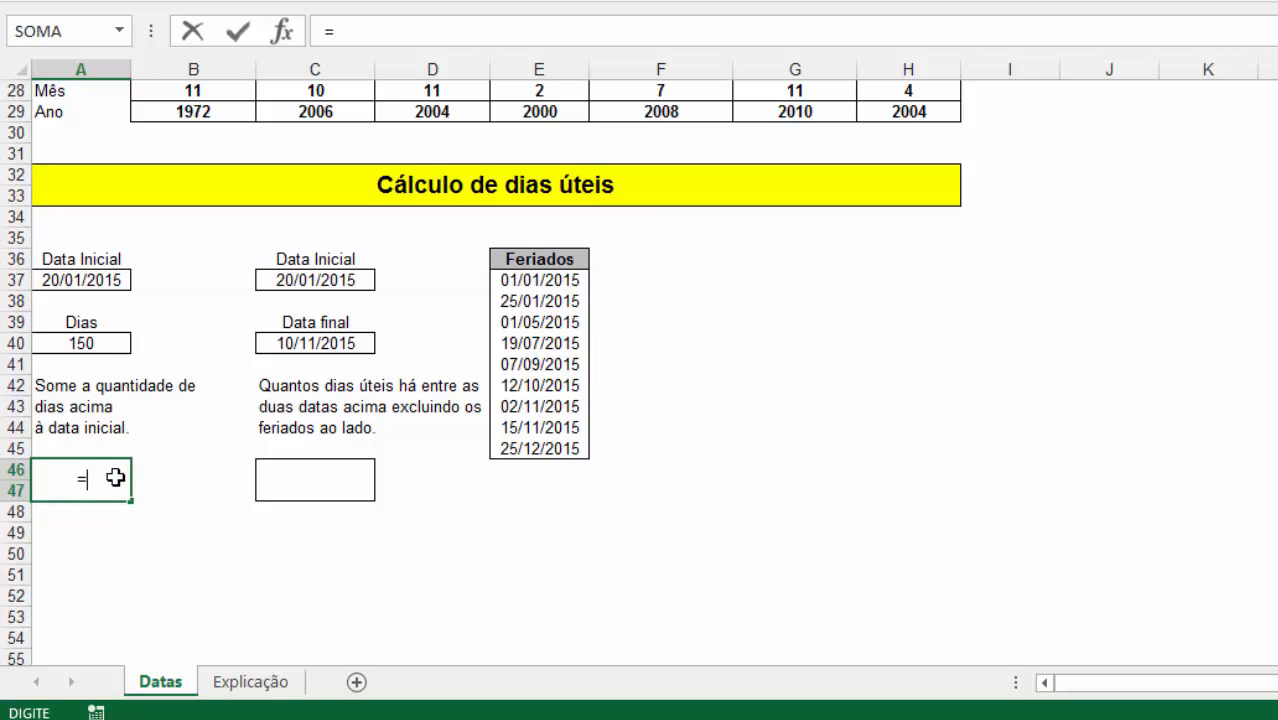
pyautogui.write('dia')
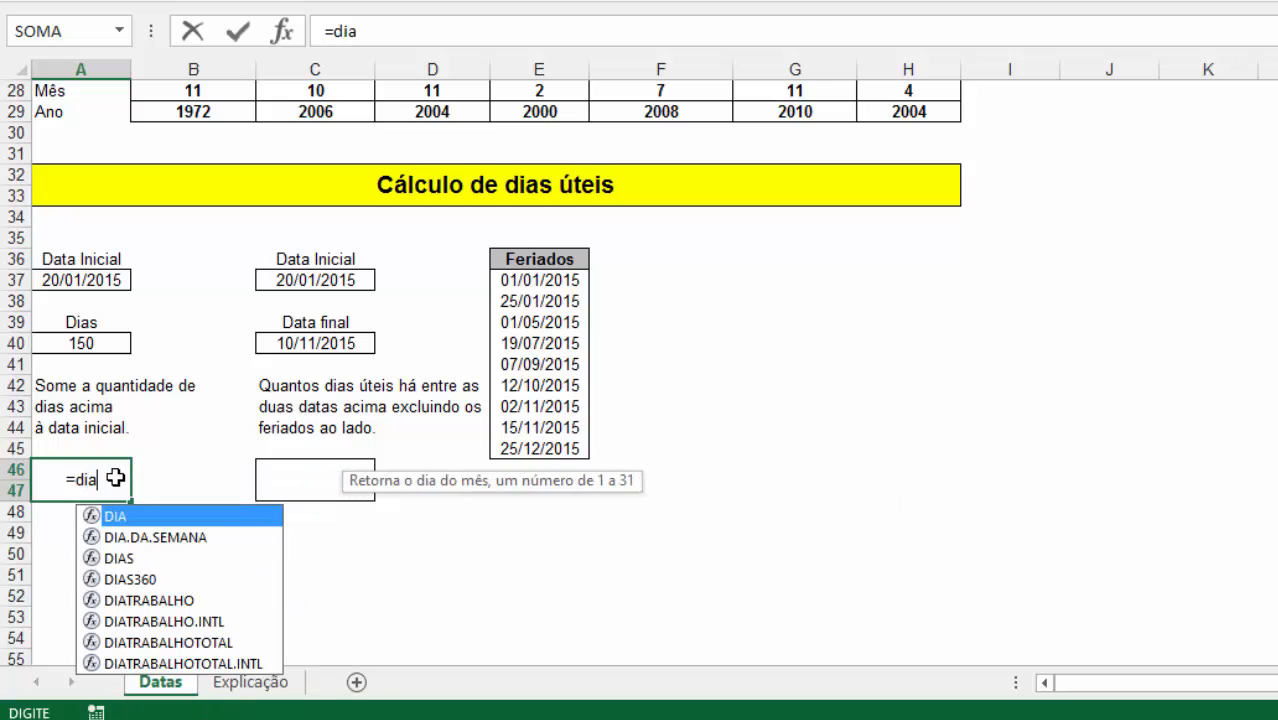
pyautogui.write('trabalho')
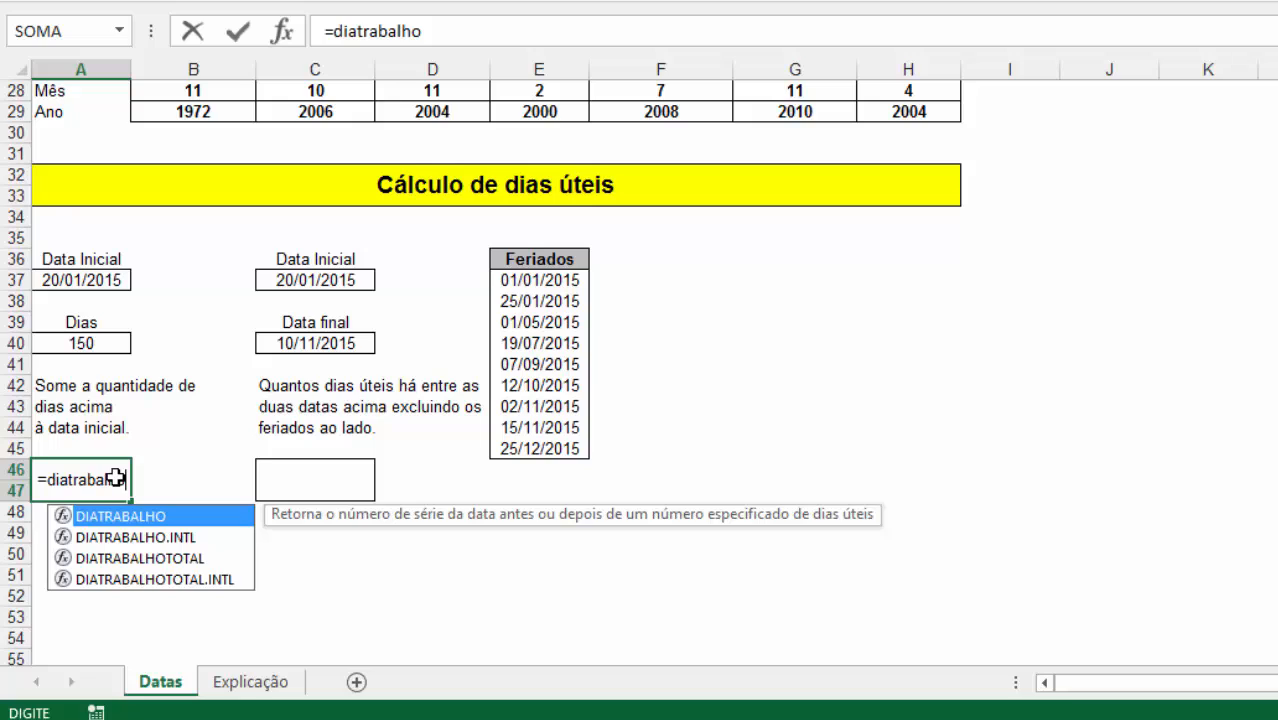
pyautogui.write('(')
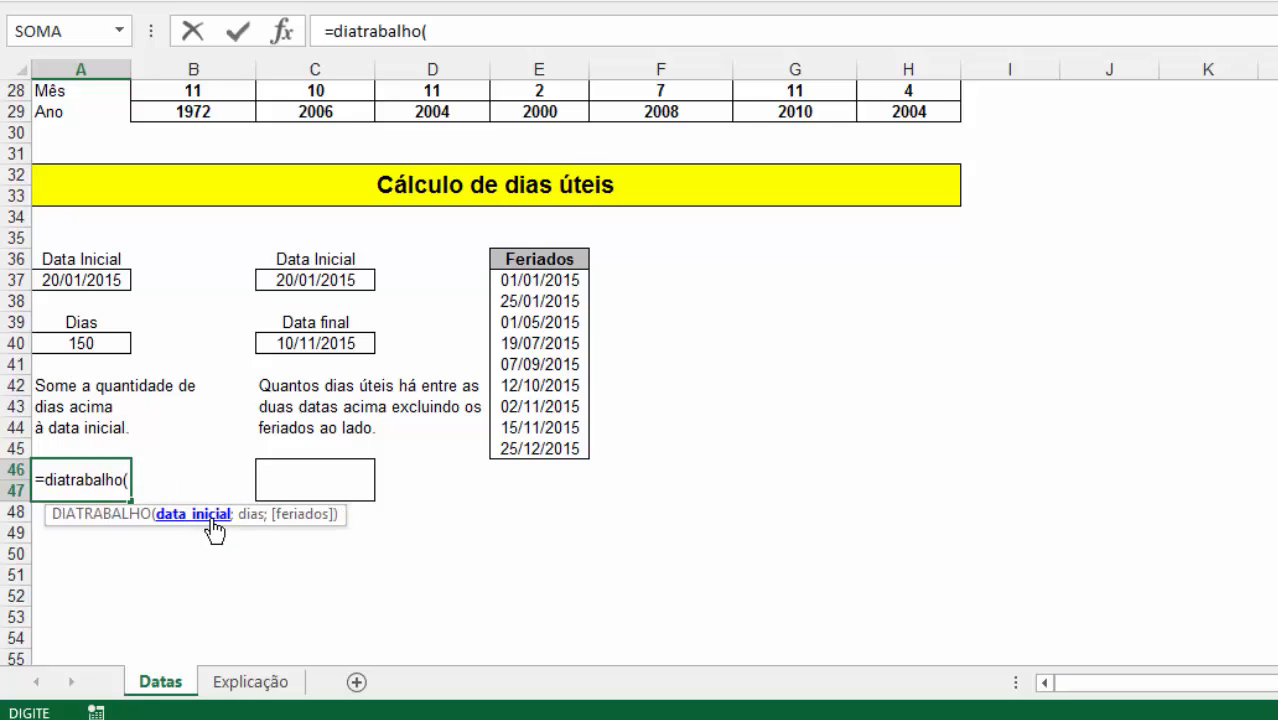
pyautogui.click(85, 284)
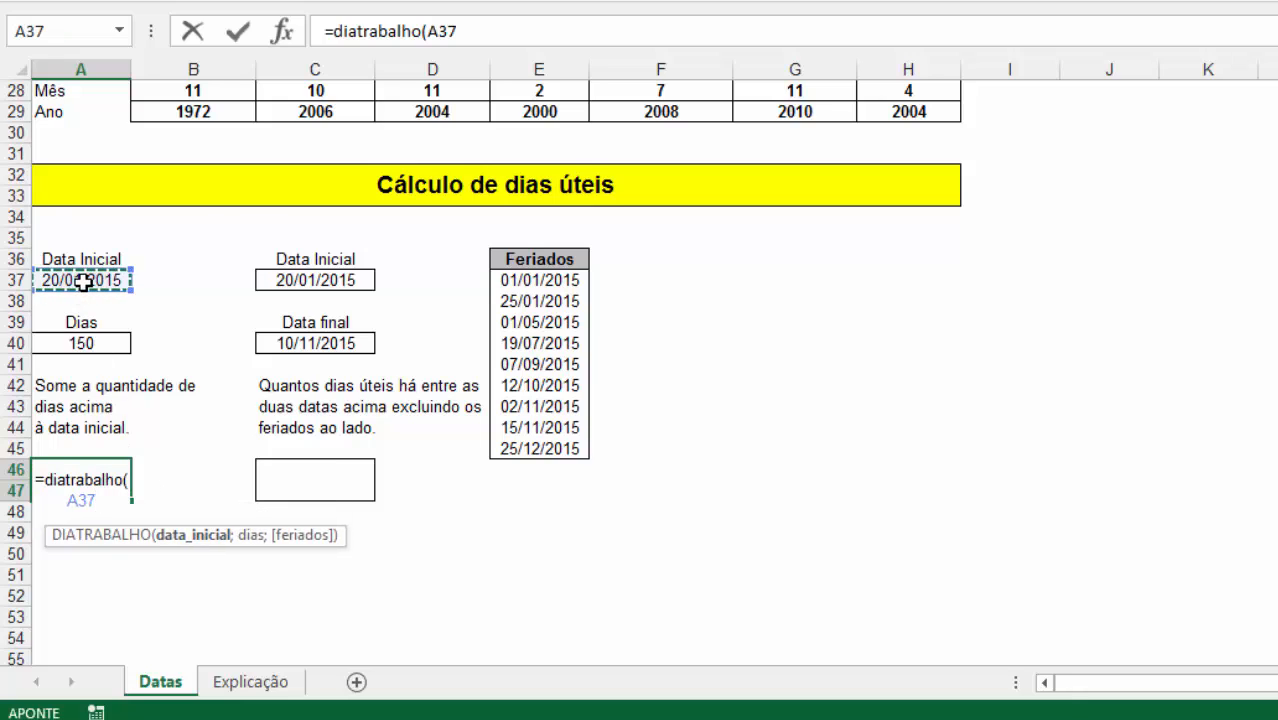
pyautogui.write(';')
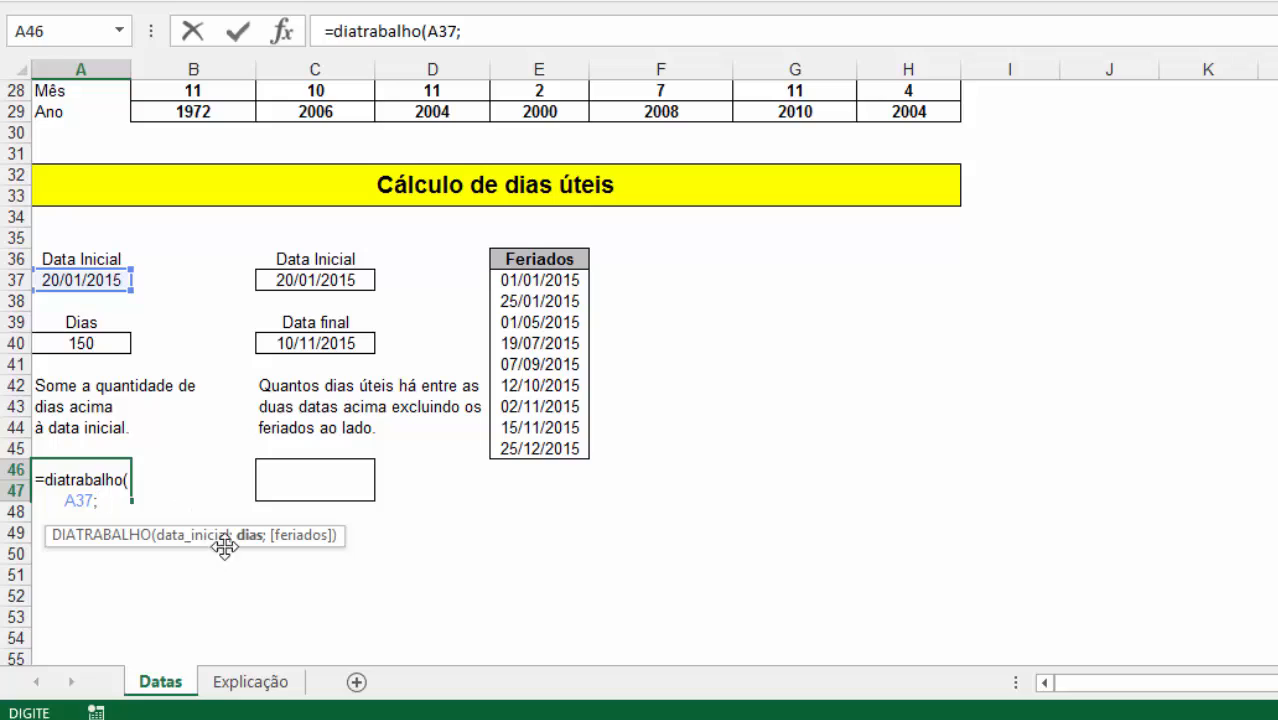
pyautogui.click(92, 343)
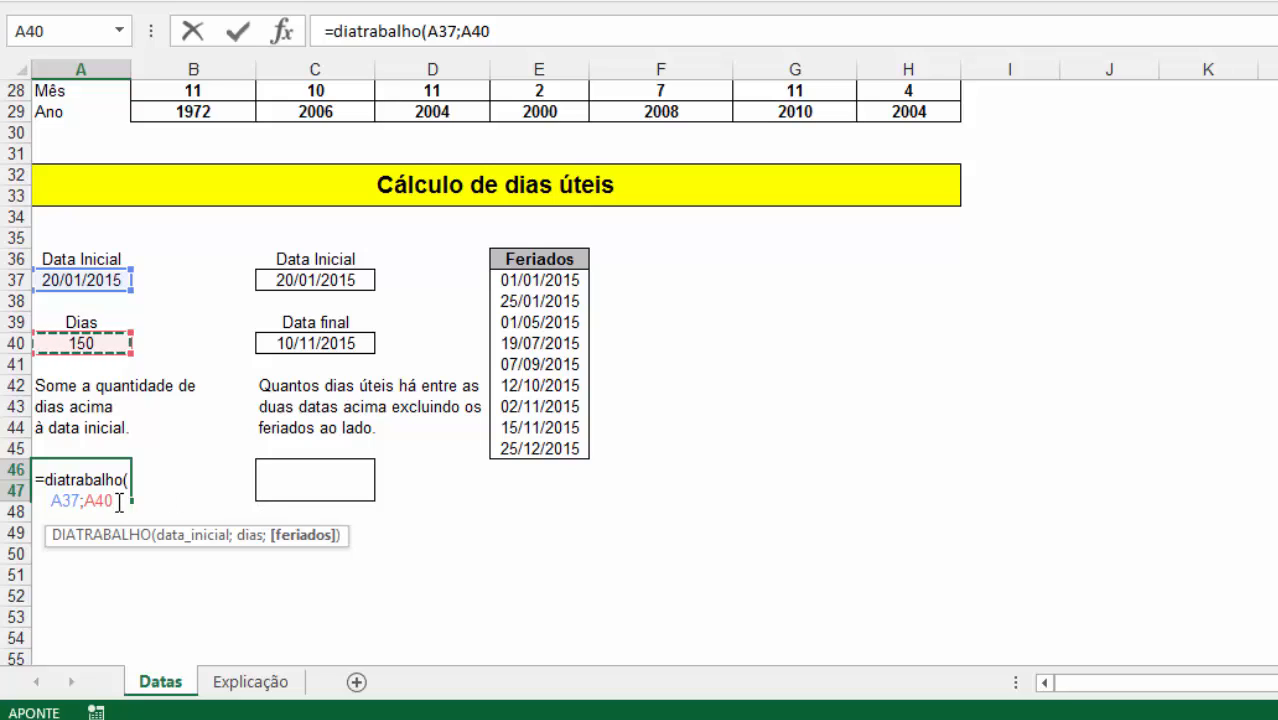
pyautogui.write(';')
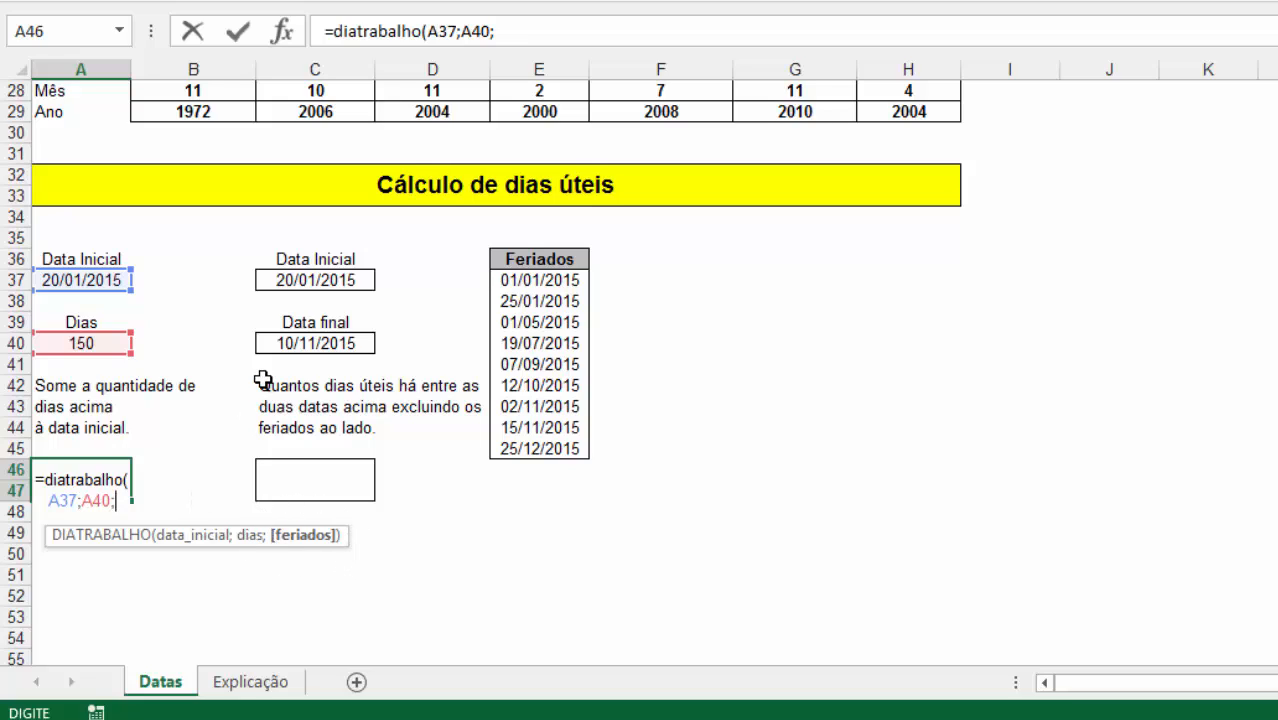
pyautogui.press('BackSpace')
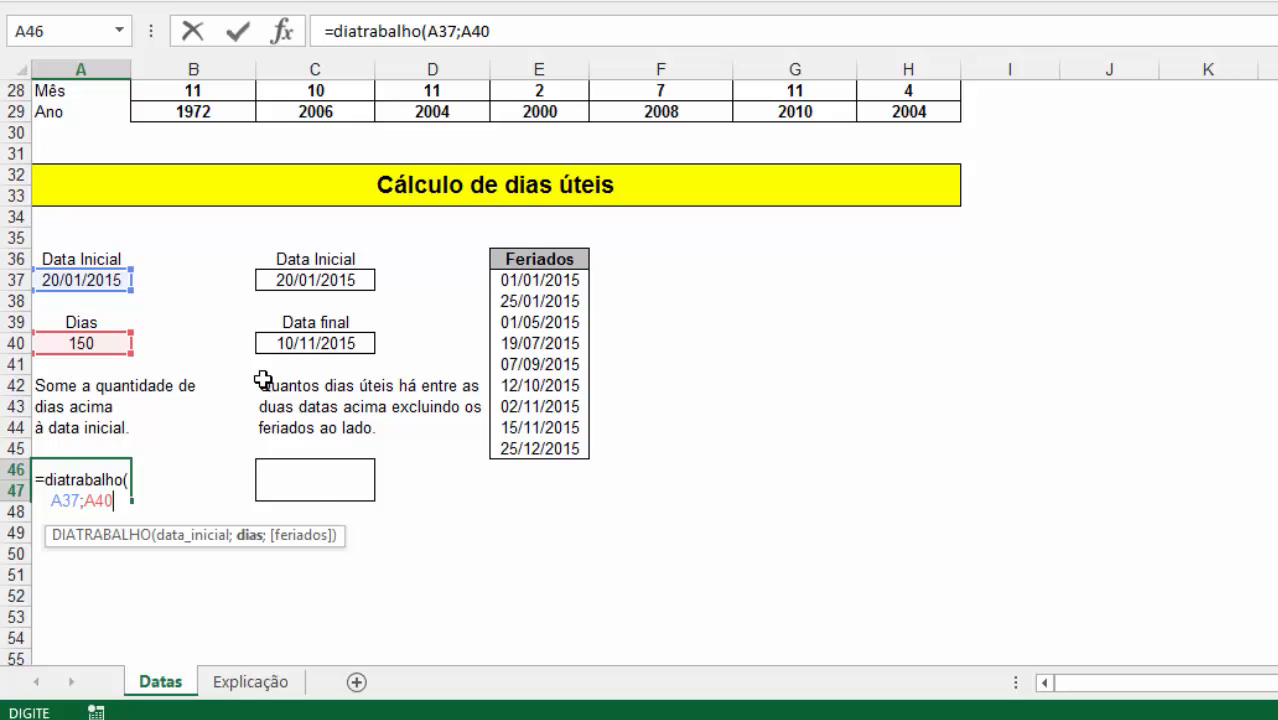
pyautogui.press('Return')
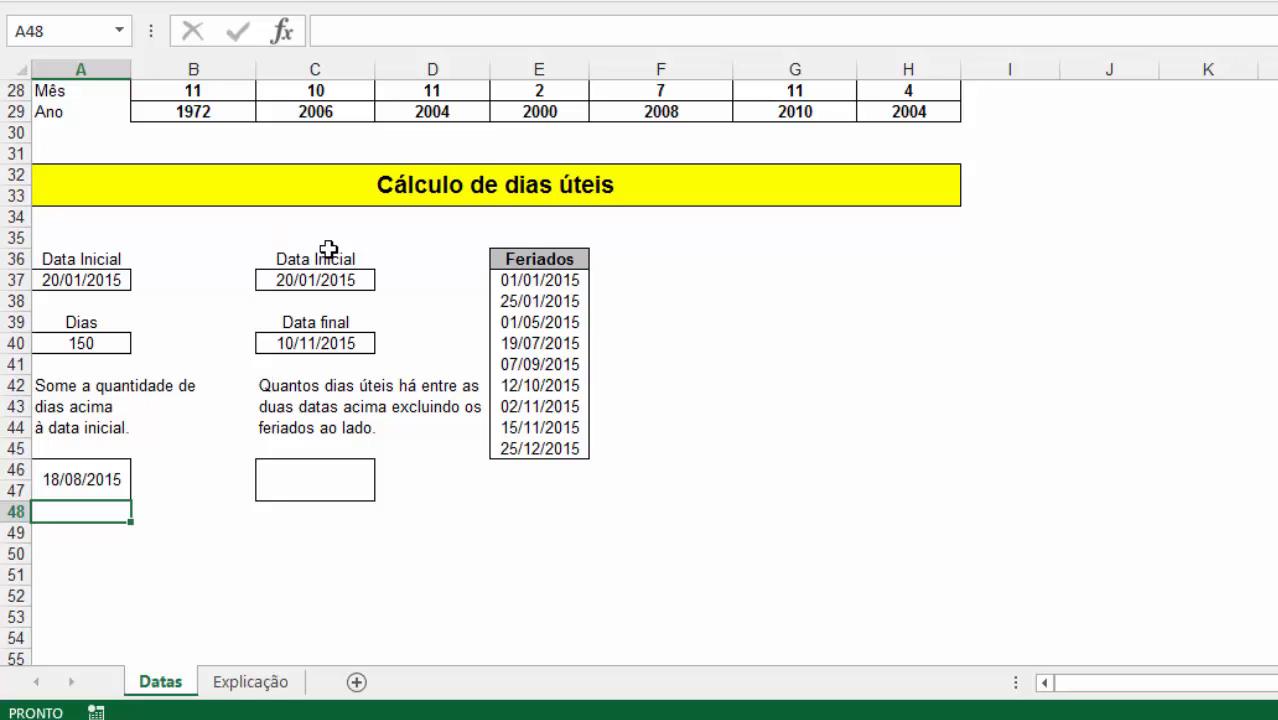
# Step: Add the holiday list E37:E45 as the third argument of the DIATRABALHO formula in A46
pyautogui.click(74, 476)
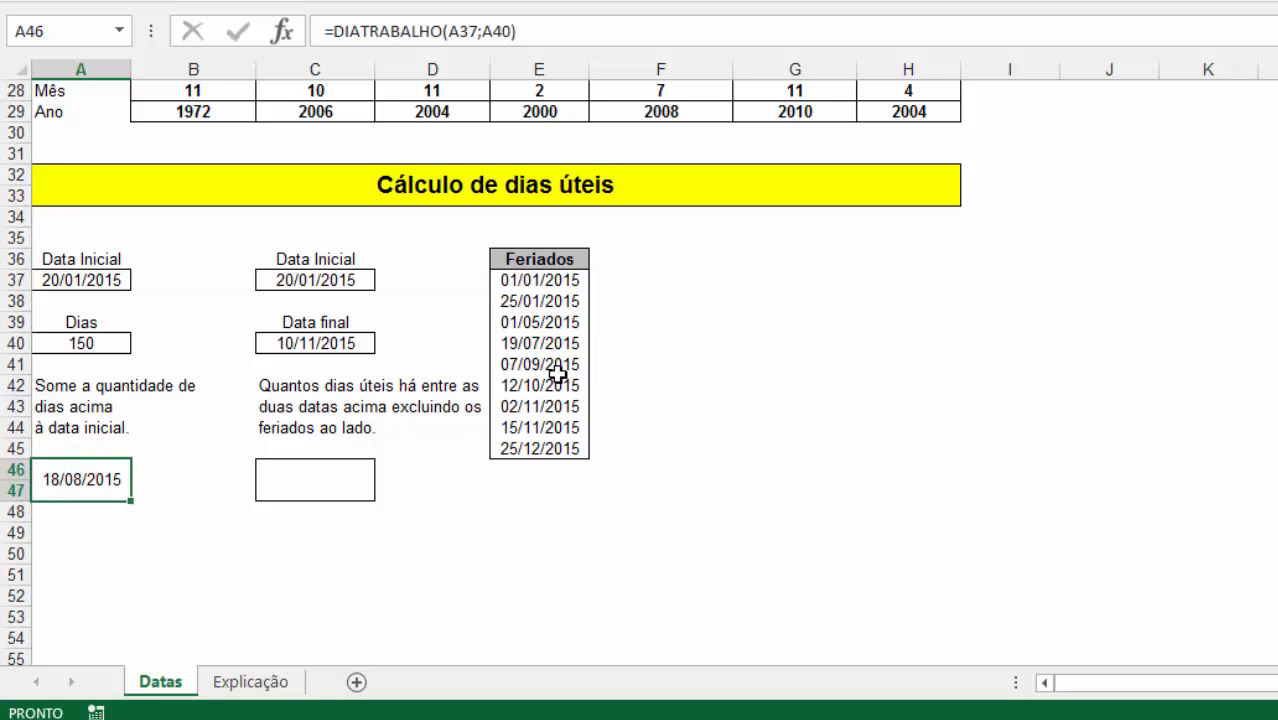
pyautogui.press('F2')
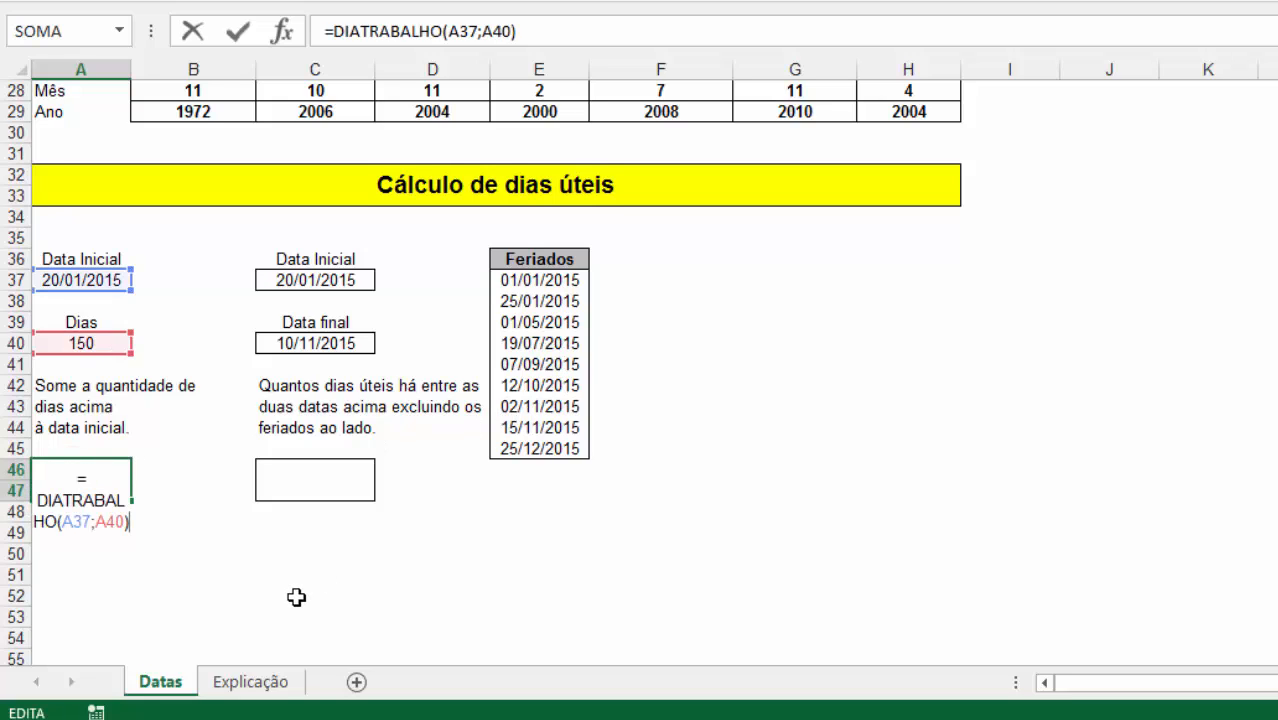
pyautogui.press('BackSpace')
pyautogui.write(';')
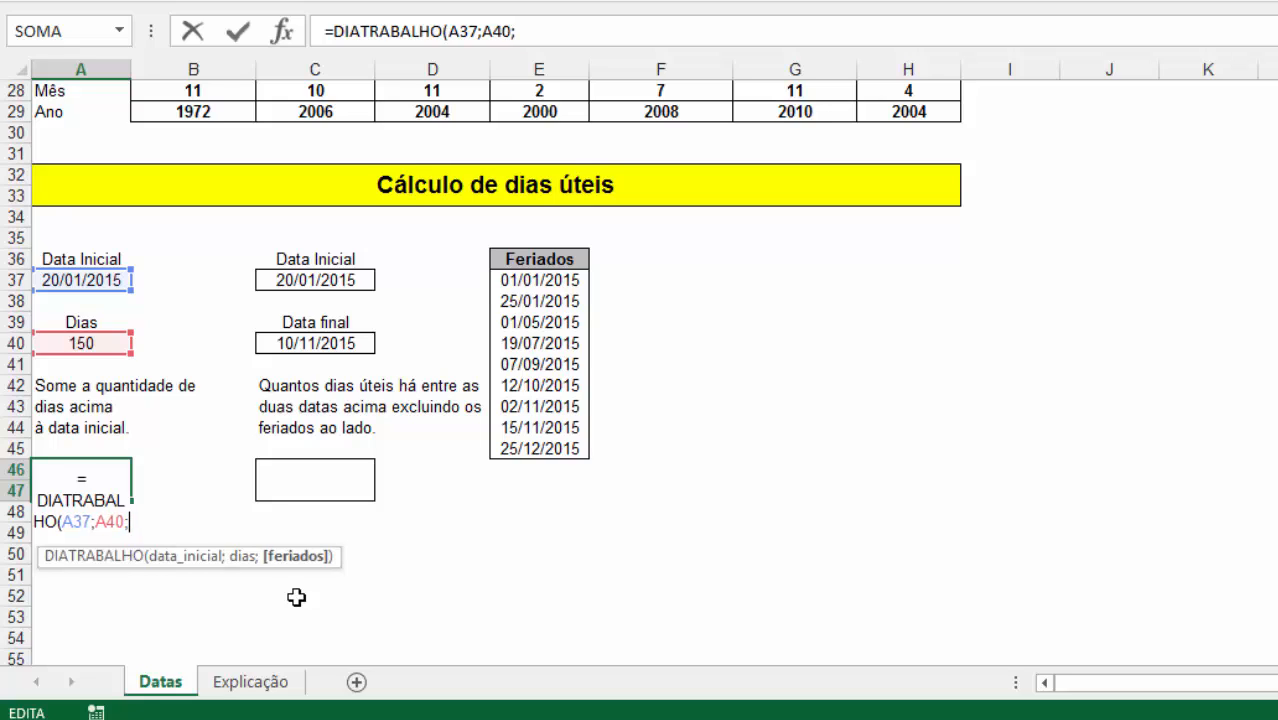
pyautogui.click(514, 283)
pyautogui.moveTo(514, 283); pyautogui.dragTo(530, 448)
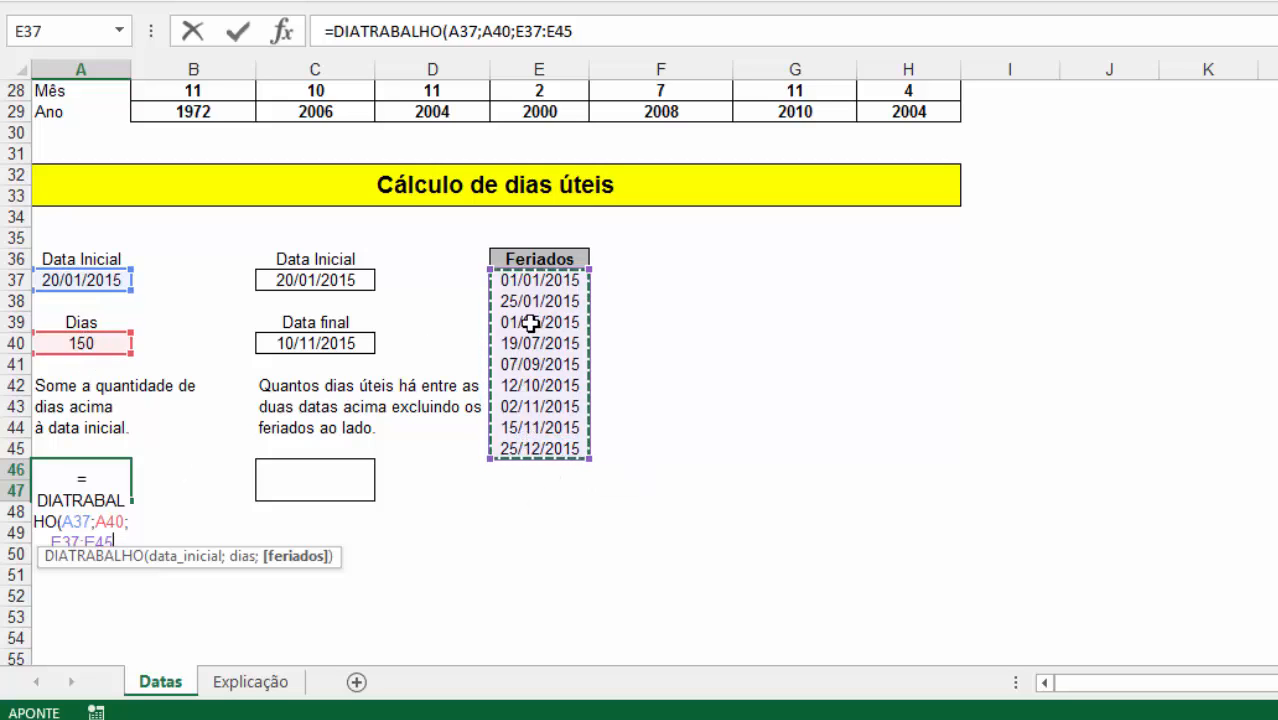
pyautogui.press('Return')
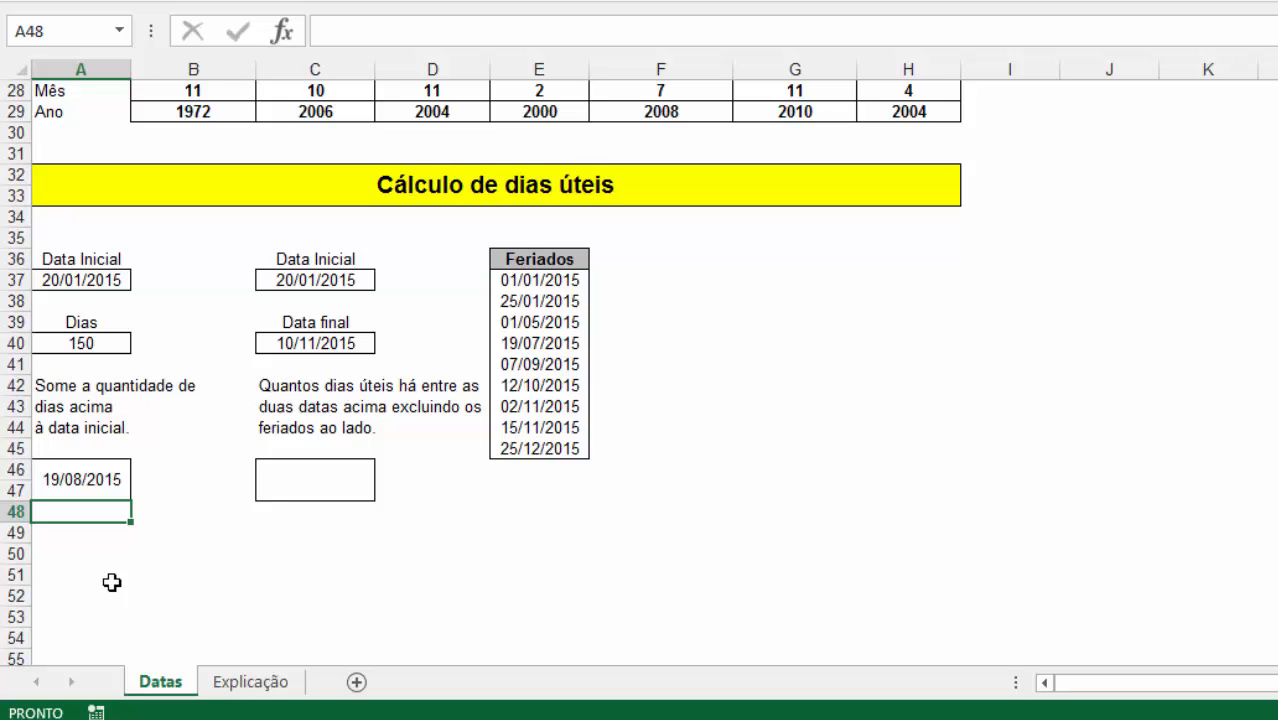
# Step: Examine the initial date in C37, the final date in C40 and the answer cell C46 for the second working-days exercise
pyautogui.click(299, 476)
pyautogui.click(289, 342)
pyautogui.click(302, 280)
pyautogui.click(316, 343)
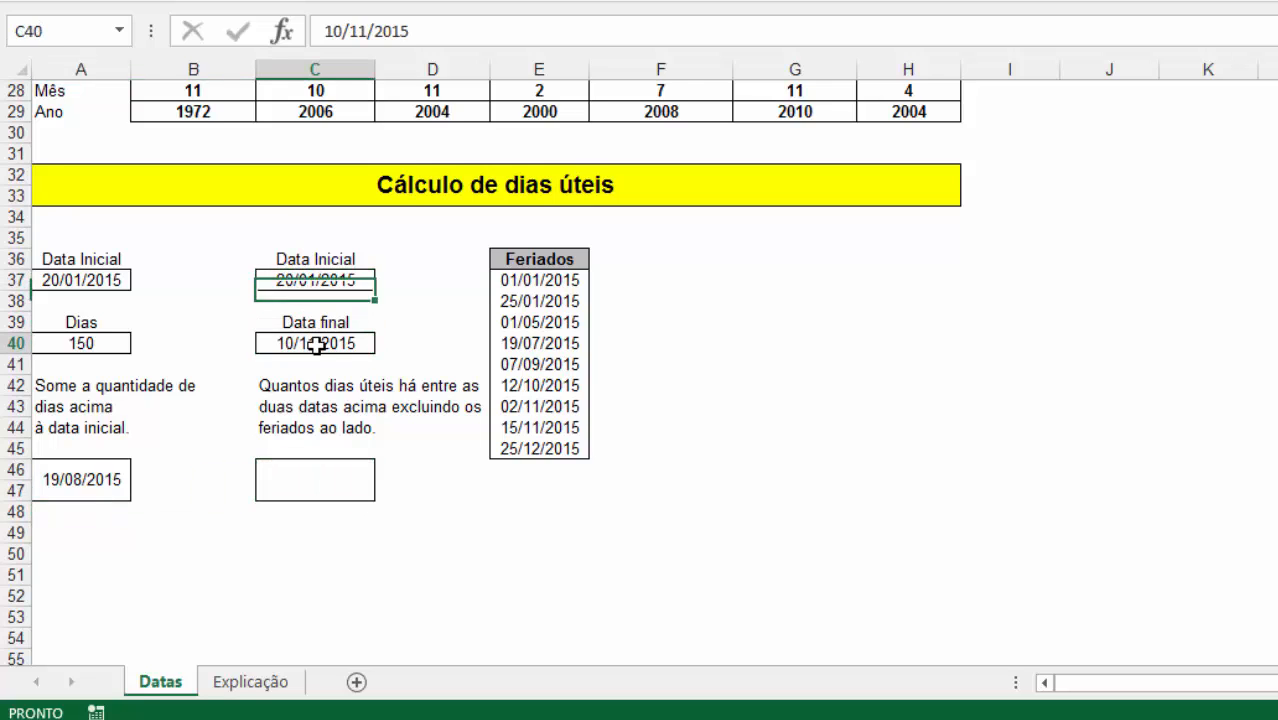
pyautogui.click(315, 266)
pyautogui.click(322, 324)
pyautogui.click(330, 280)
pyautogui.click(316, 343)
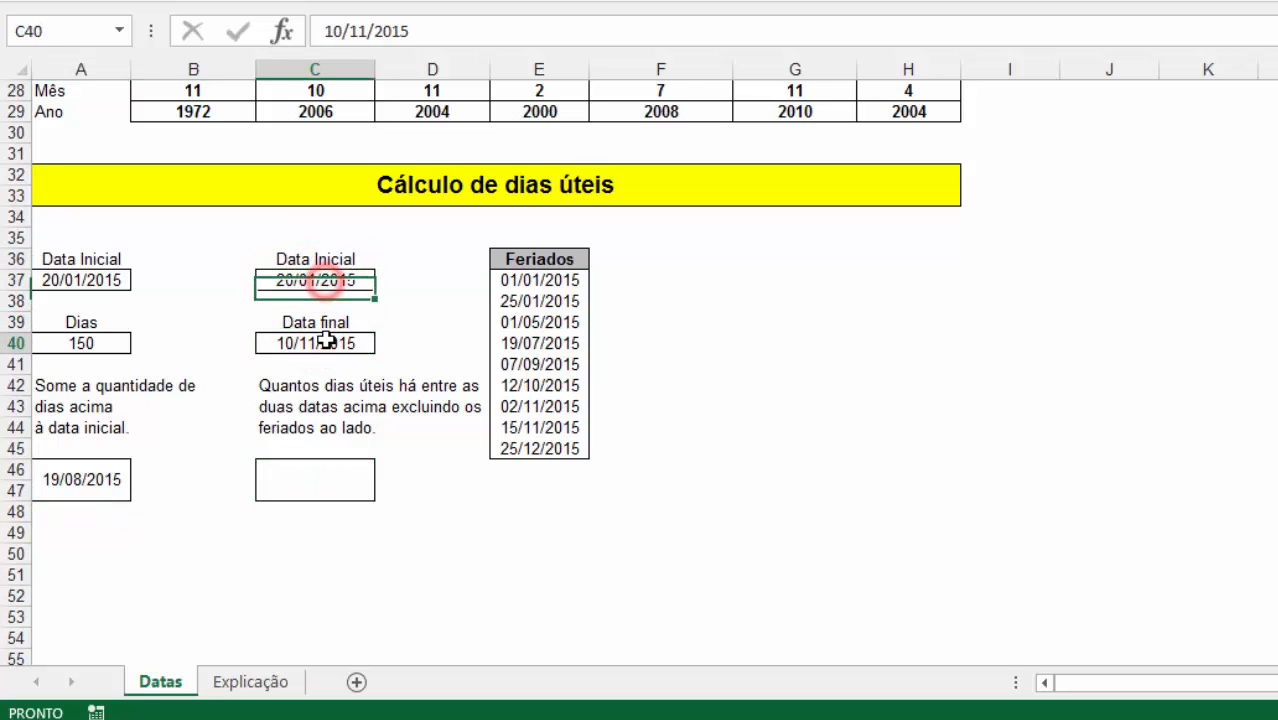
pyautogui.click(337, 476)
# Step: Show the working-days formula of A46 as text in A48 using FÓRMULATEXTO(A46)
pyautogui.click(100, 481)
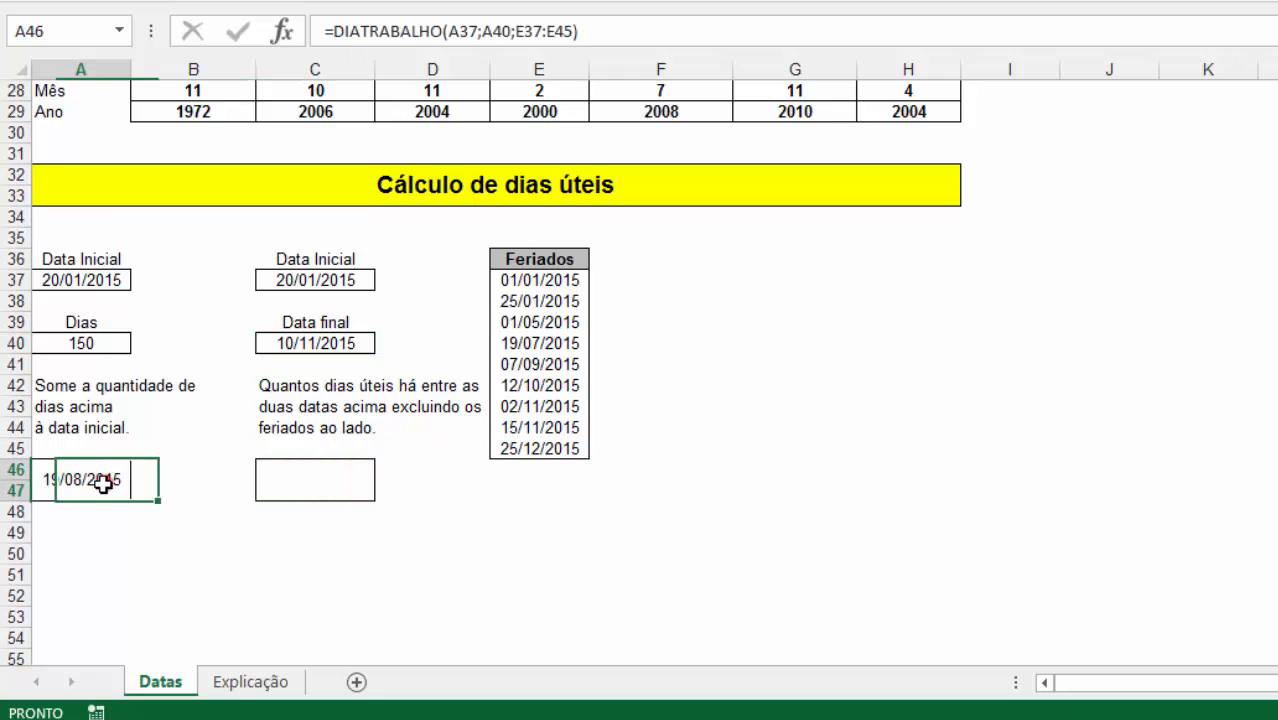
pyautogui.click(96, 519)
pyautogui.write('=')
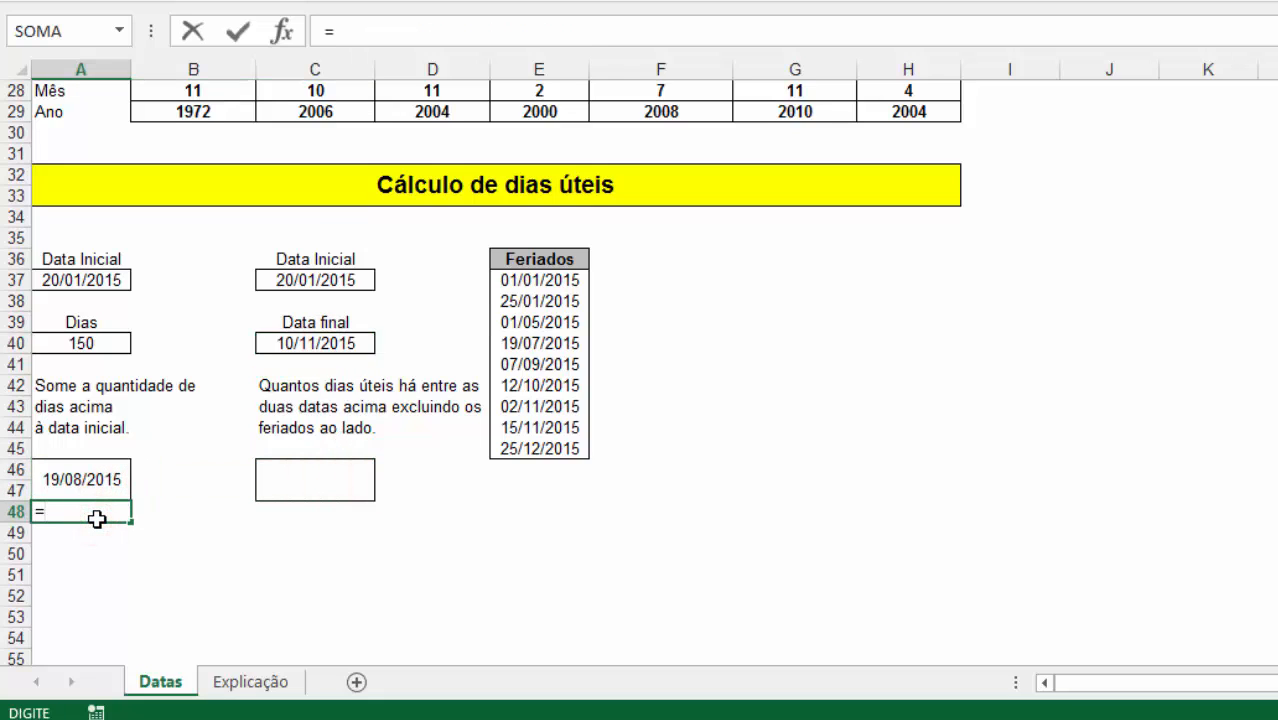
pyautogui.write('fór')
pyautogui.press('Tab')
pyautogui.press('Up')
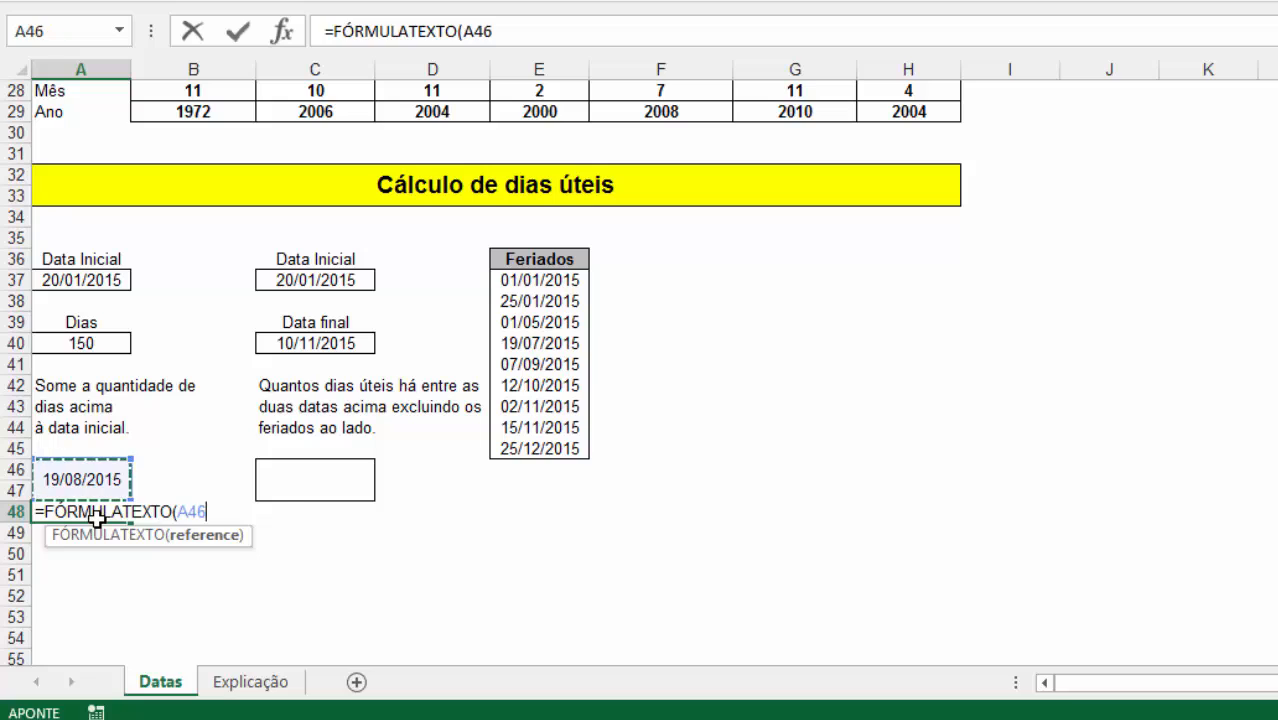
pyautogui.press('Return')
pyautogui.press('Up')
pyautogui.press('Right')
pyautogui.press('Right')
pyautogui.press('Right')
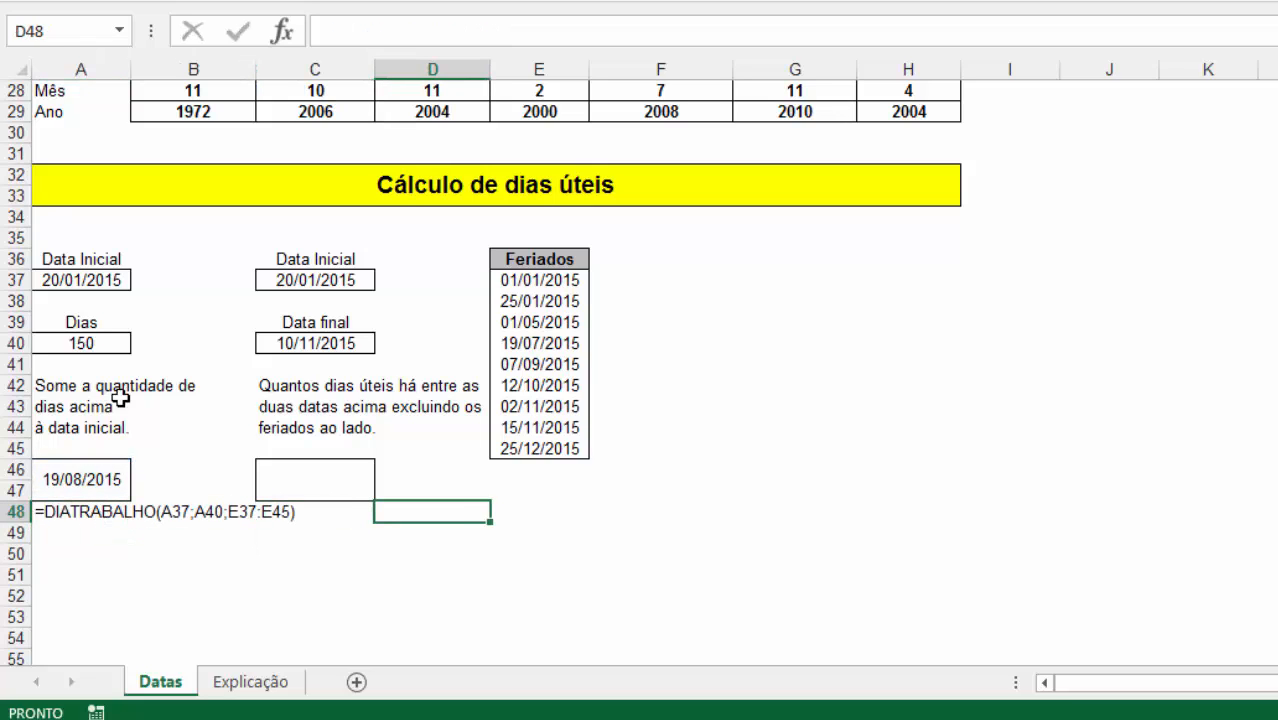
# Step: Count the working days between the two dates in C46 with =DIATRABALHOTOTAL(C37;C40;E37:E45), excluding the listed holidays
pyautogui.click(353, 483)
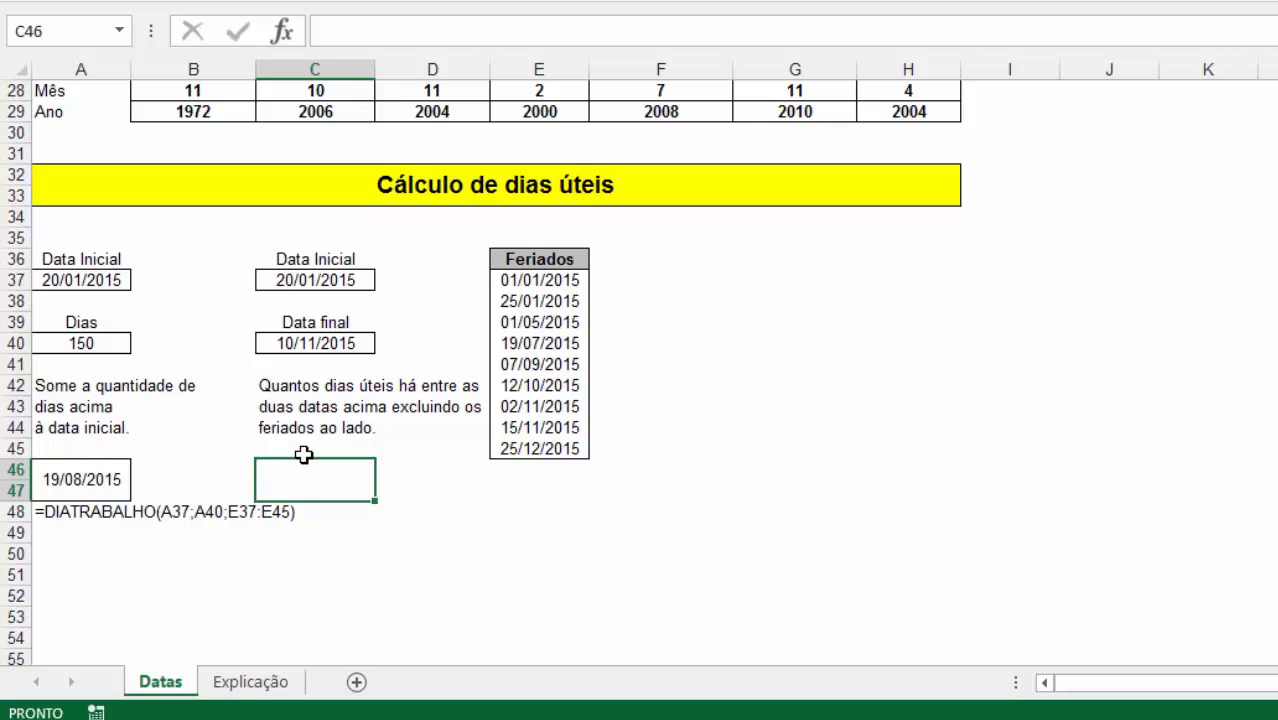
pyautogui.click(357, 477)
pyautogui.write('=')
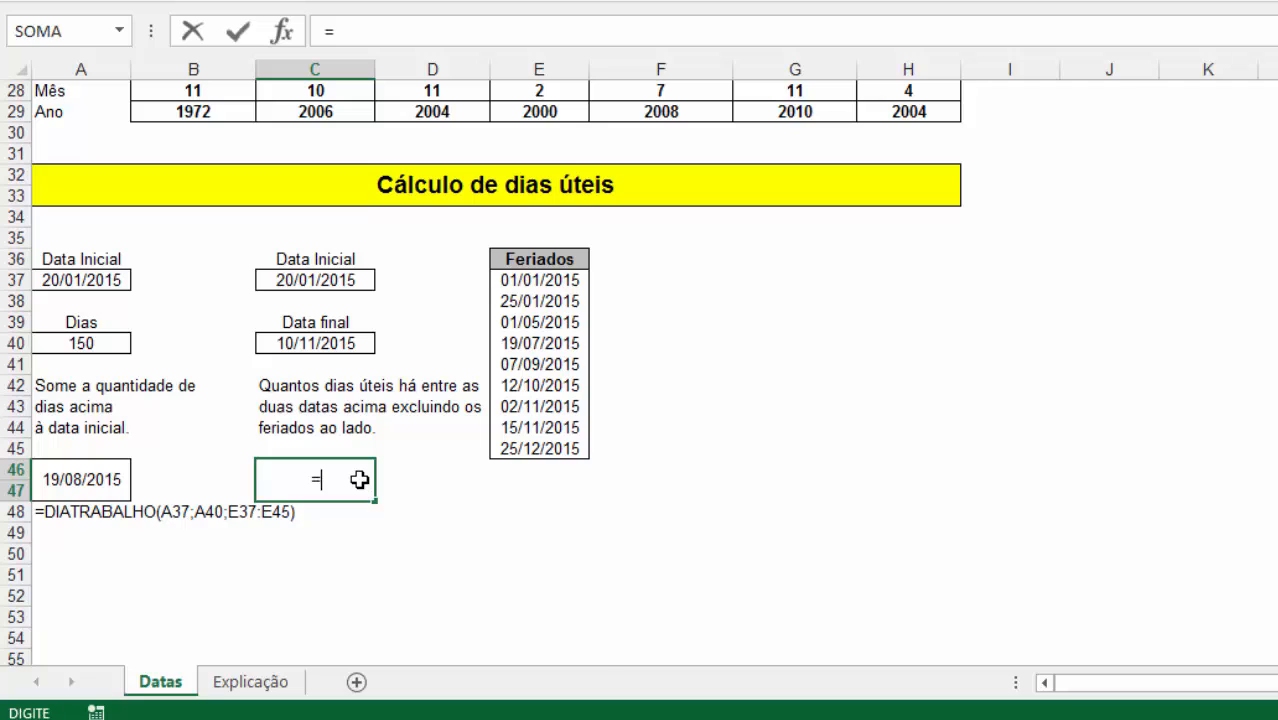
pyautogui.write('diatrabalhototal')
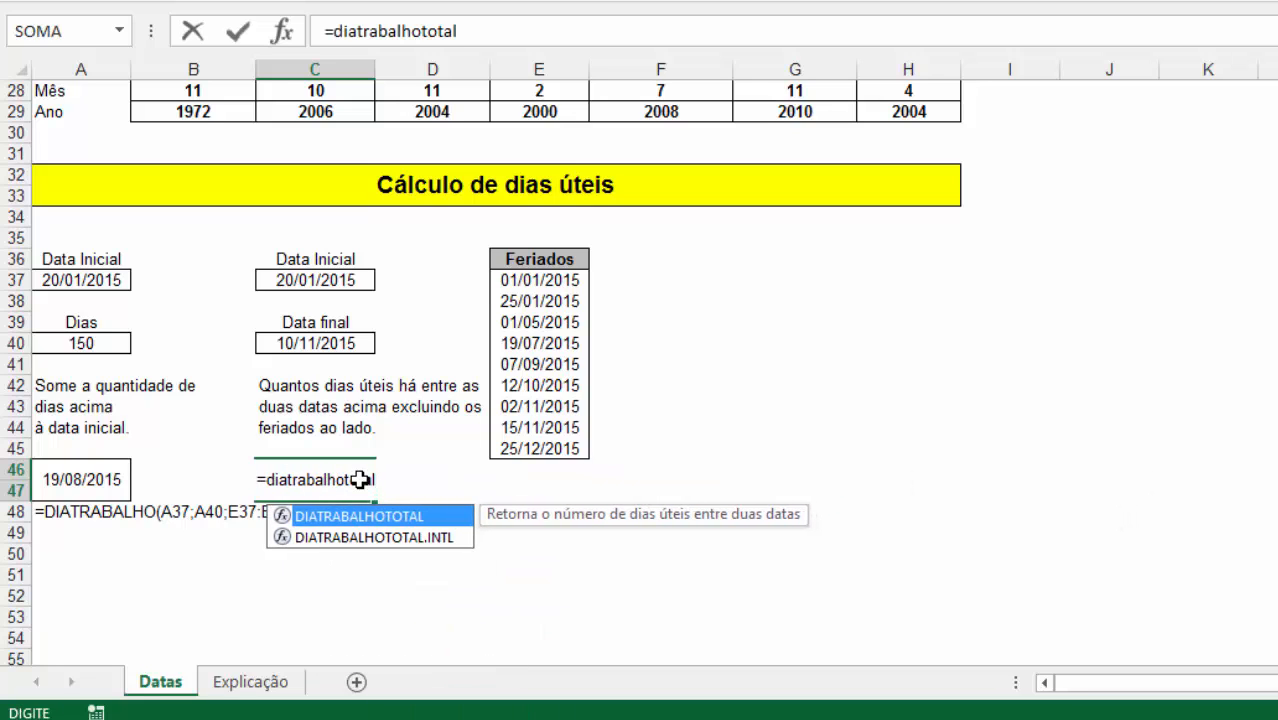
pyautogui.write('(')
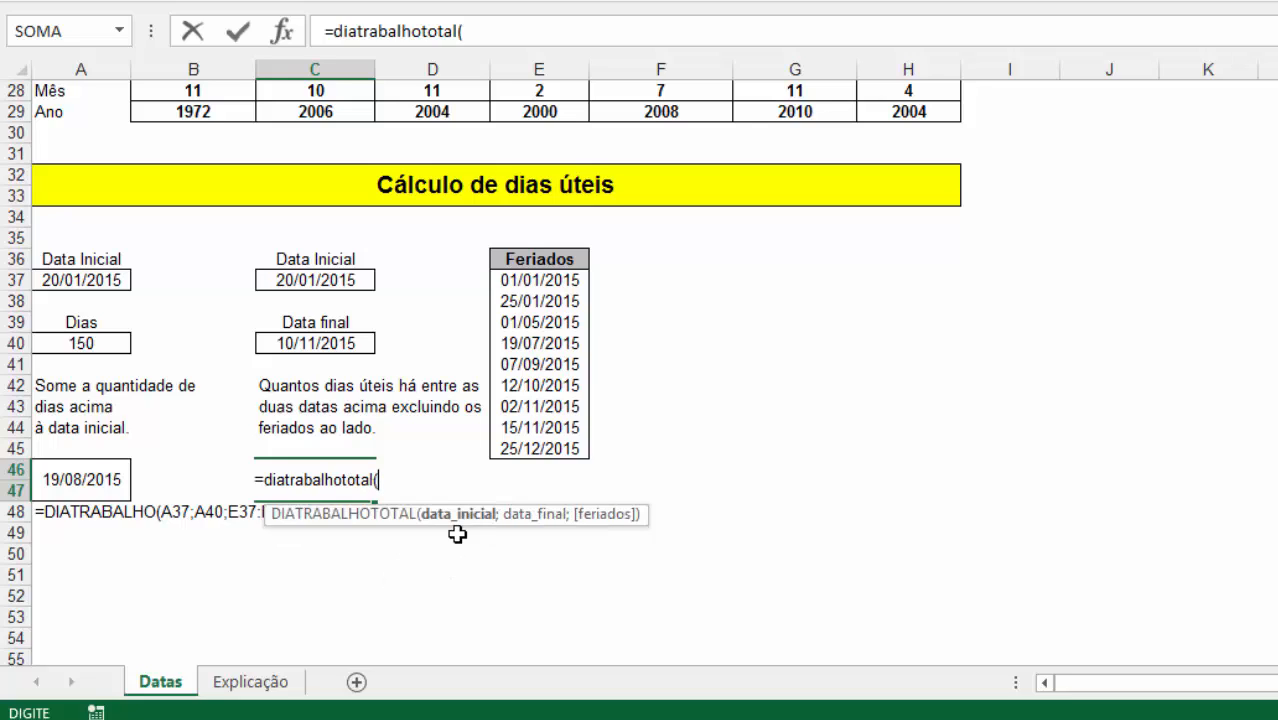
pyautogui.click(320, 282)
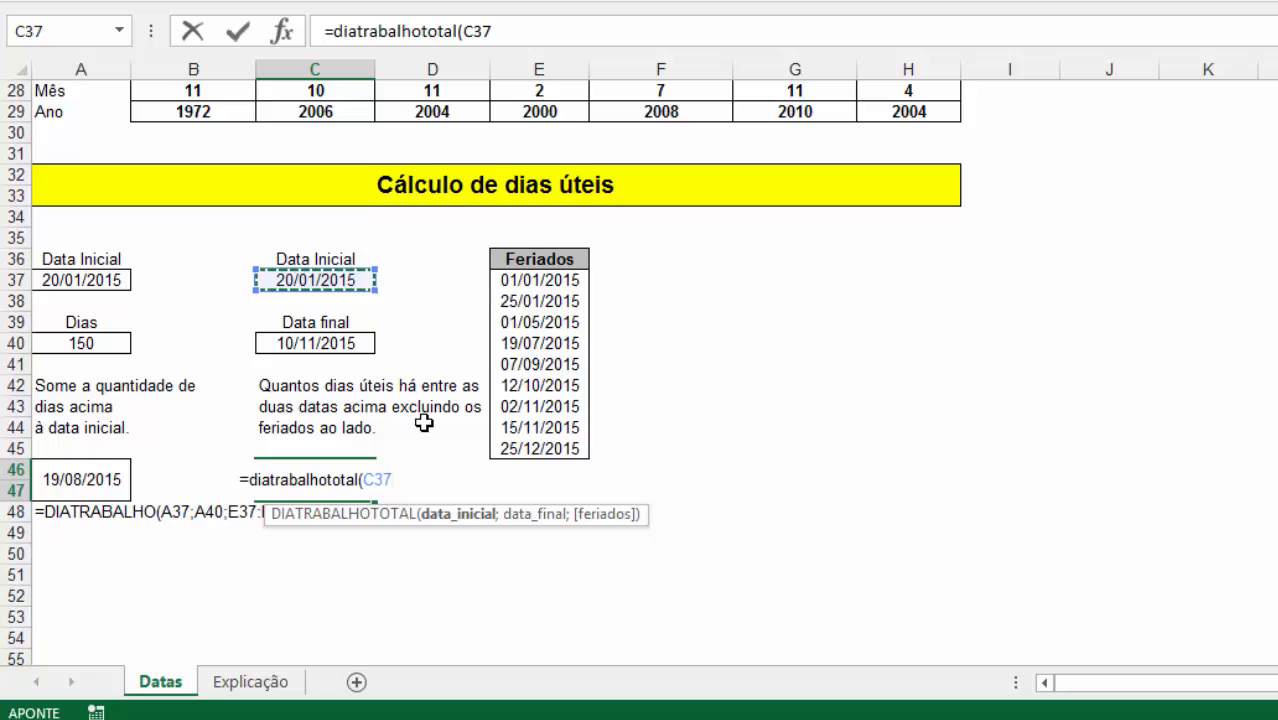
pyautogui.write(';')
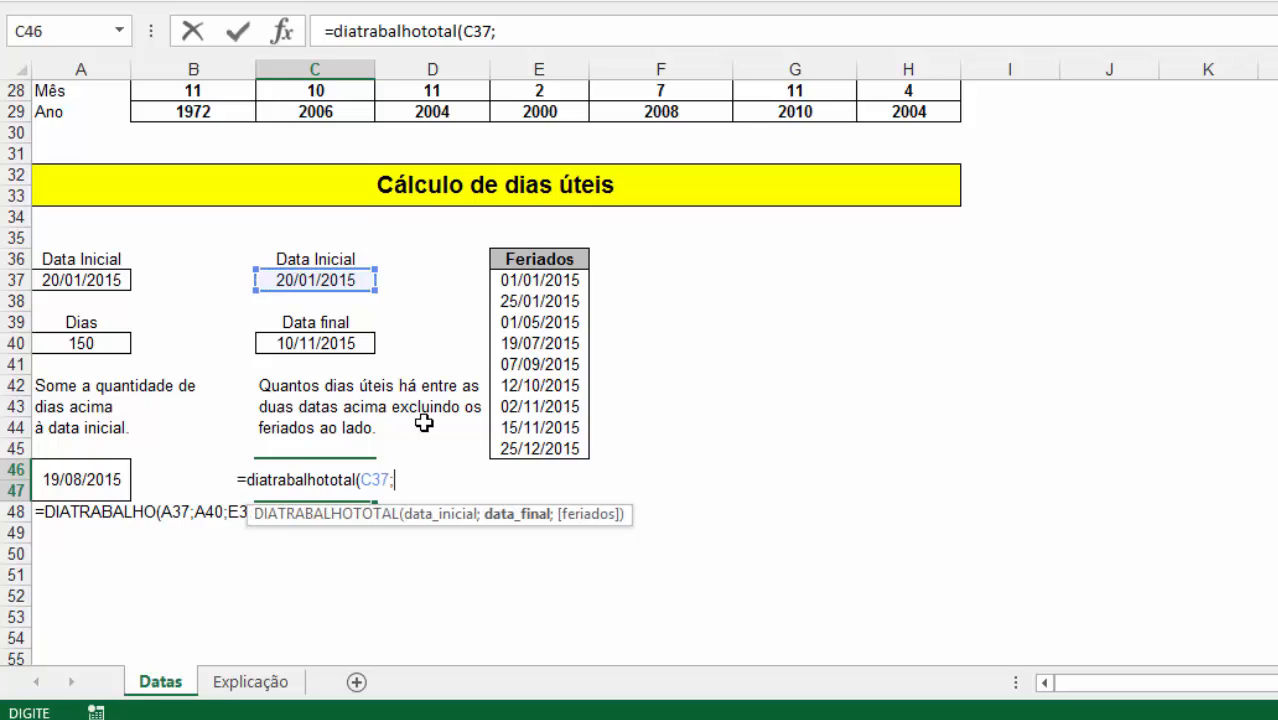
pyautogui.click(340, 345)
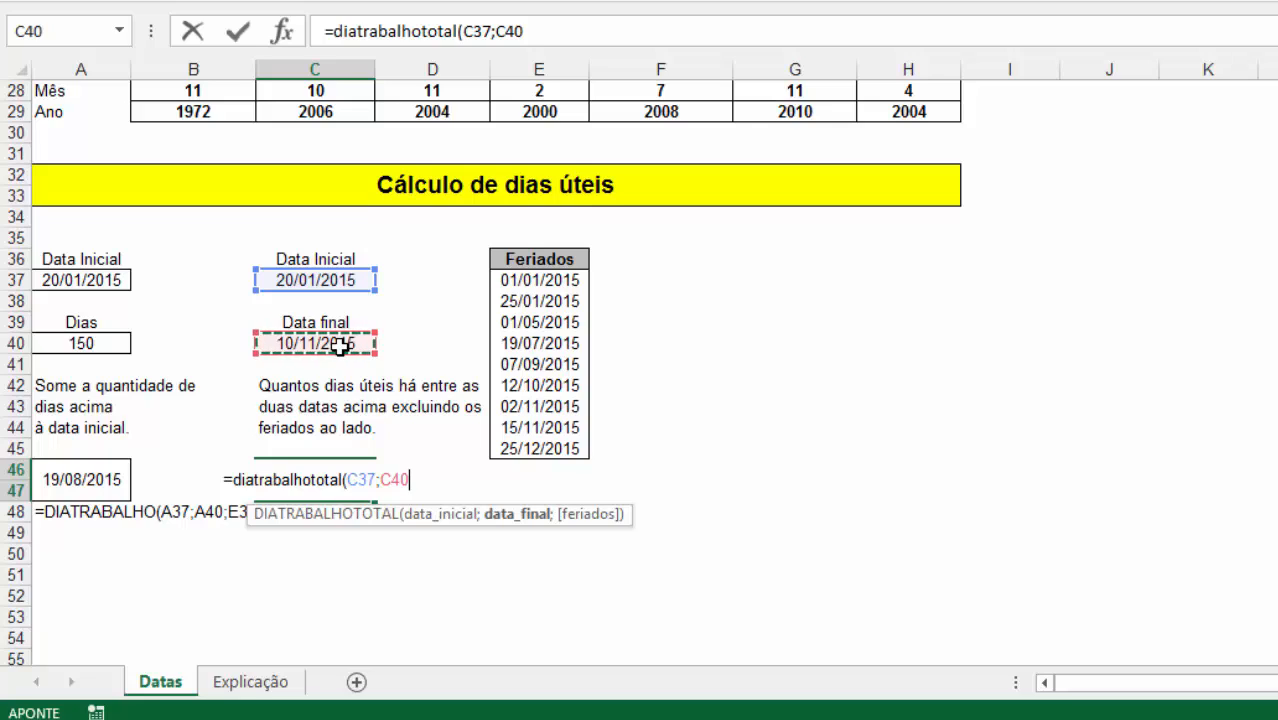
pyautogui.write(';')
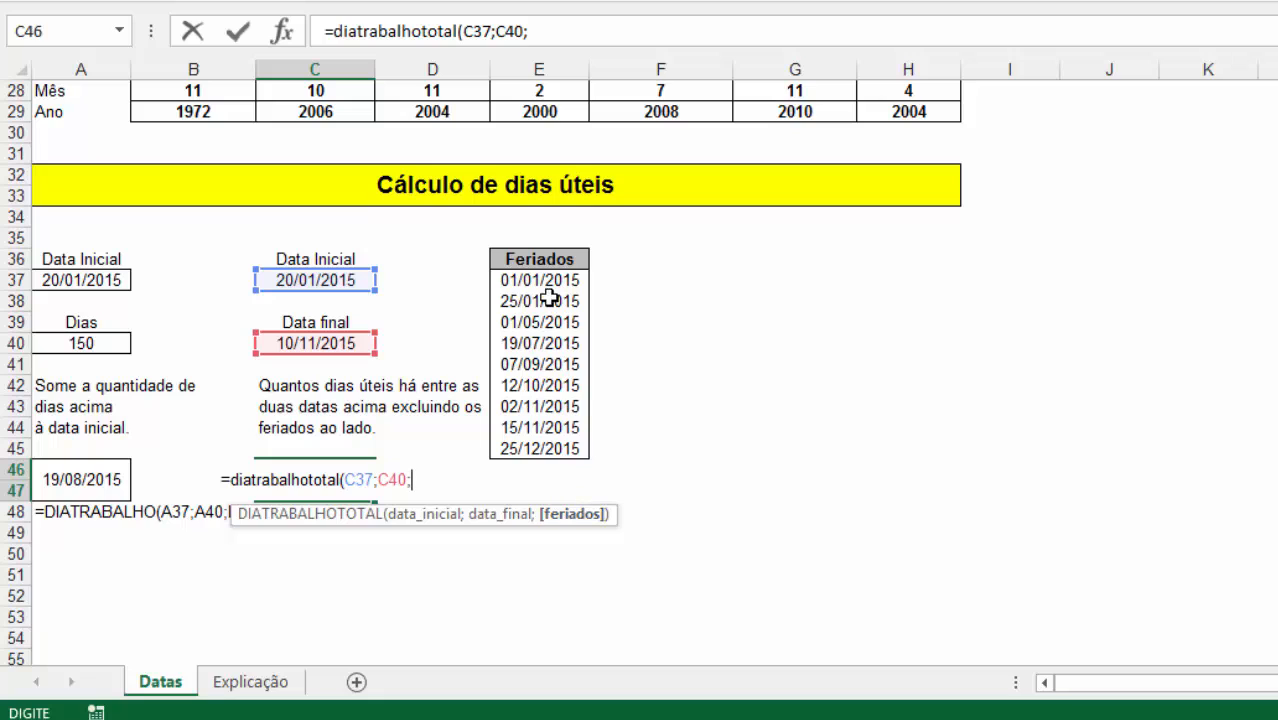
pyautogui.moveTo(530, 280); pyautogui.dragTo(580, 458)
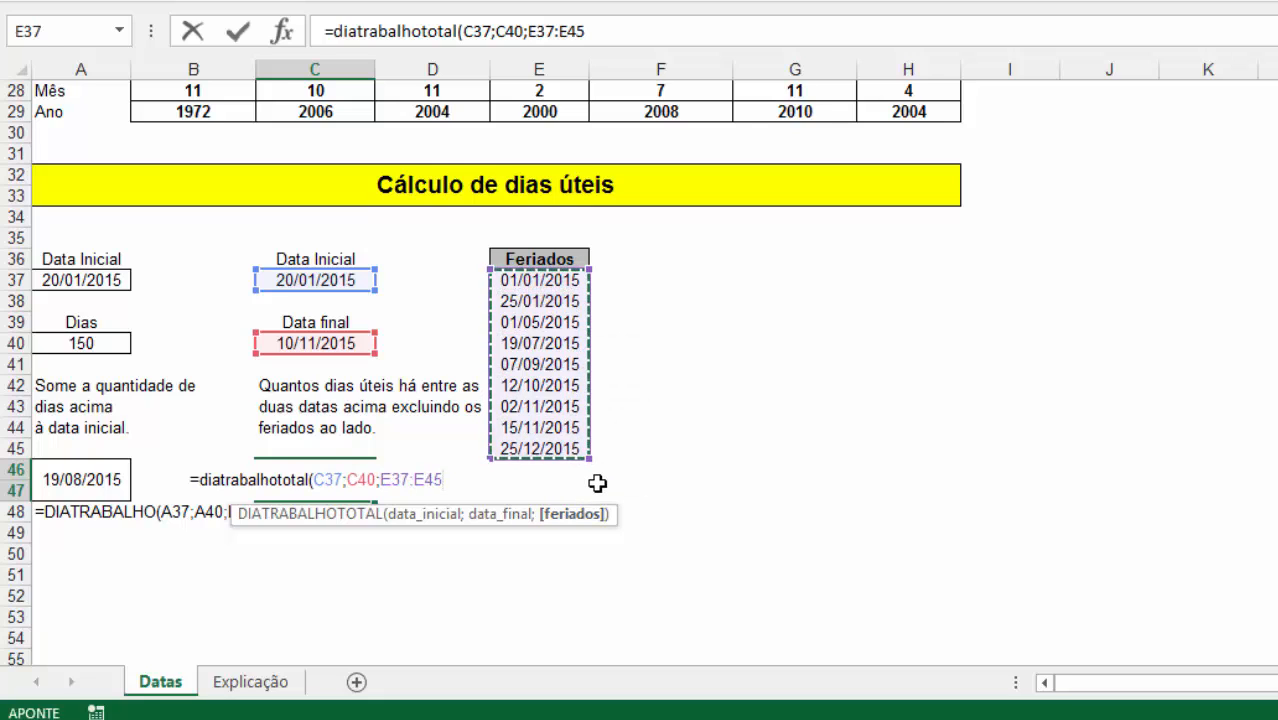
pyautogui.press('Return')
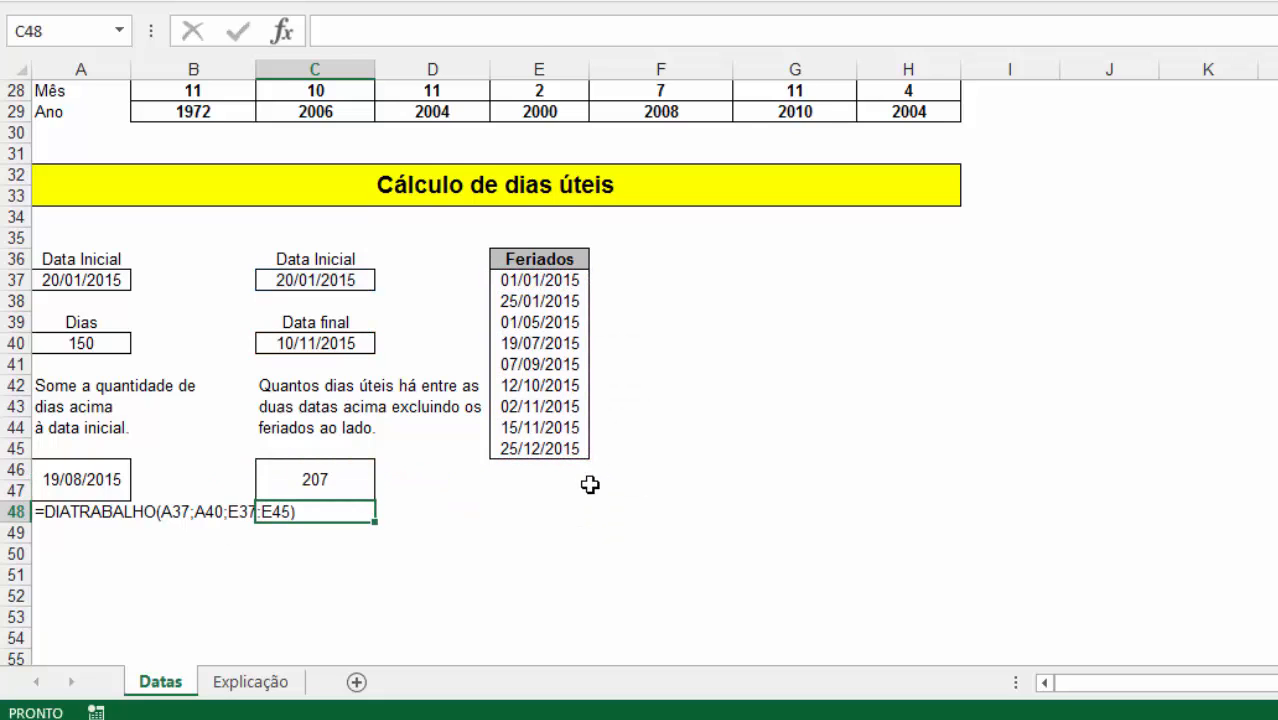
pyautogui.click(345, 481)
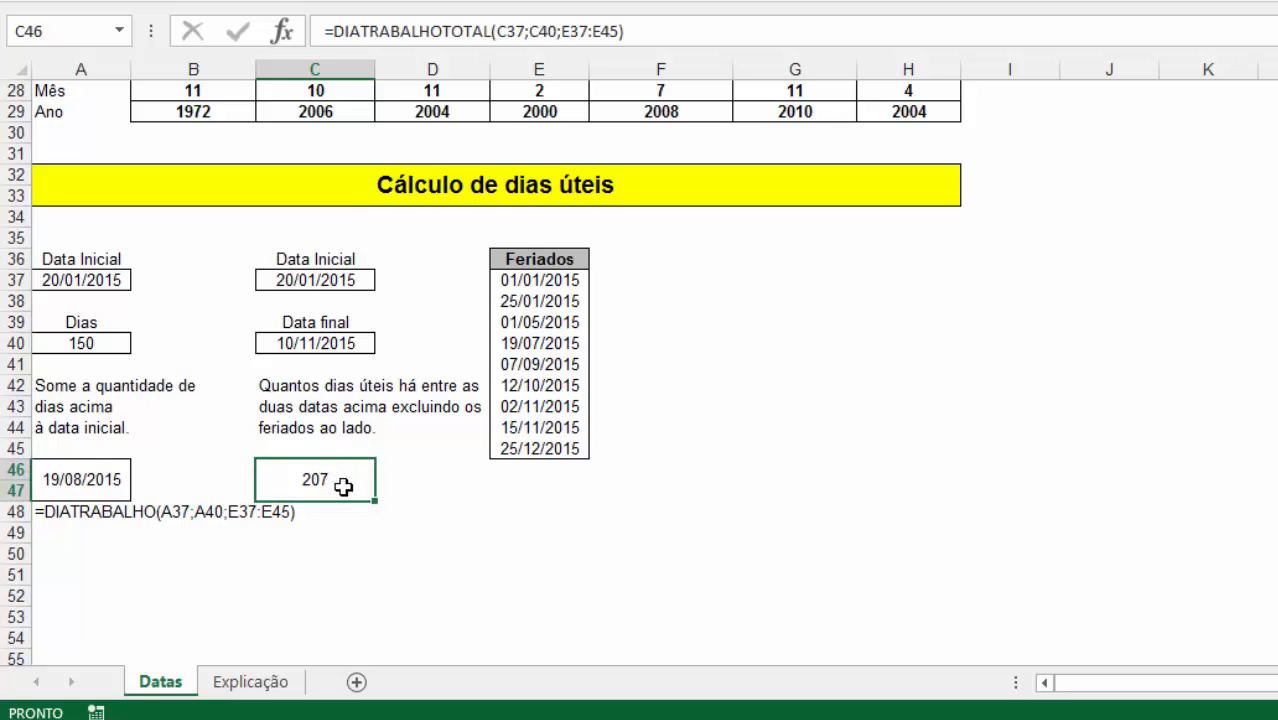
# Step: Change the second exercise's initial date in C37 to 01/01/2015 and its final date in C40 to 31/12/2015
pyautogui.click(325, 278)
pyautogui.write('01/01')
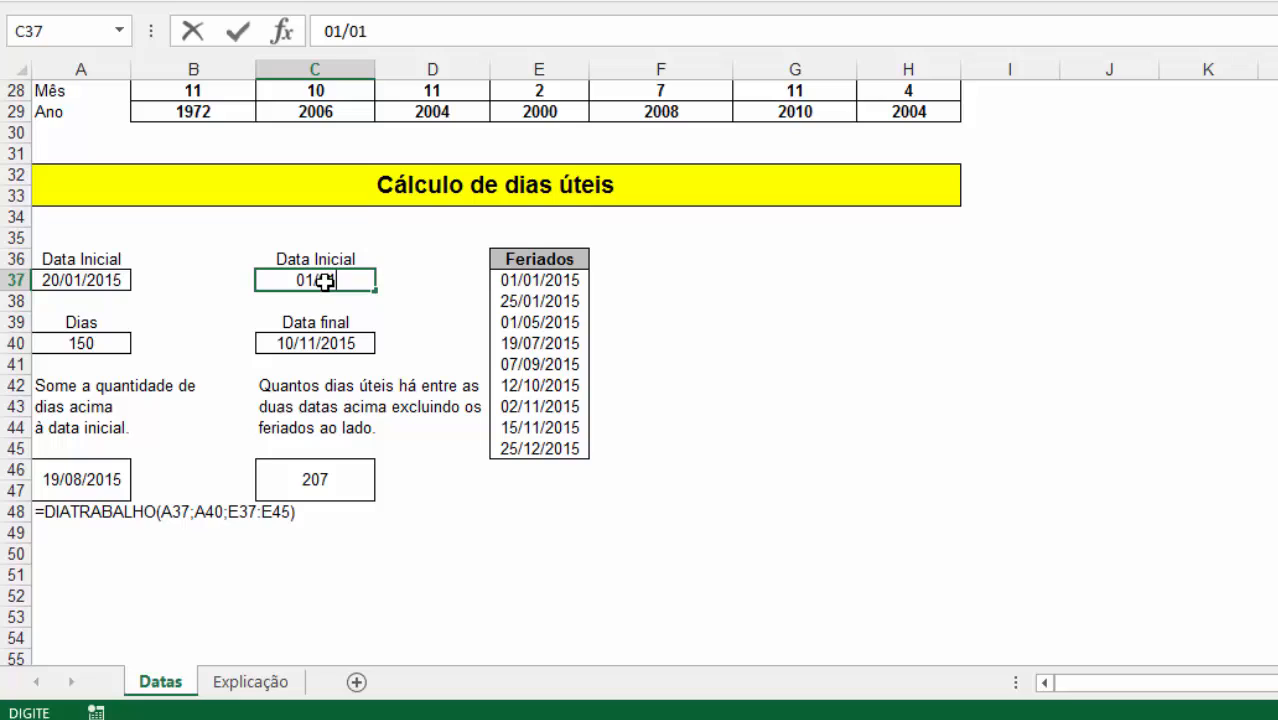
pyautogui.write('/2015')
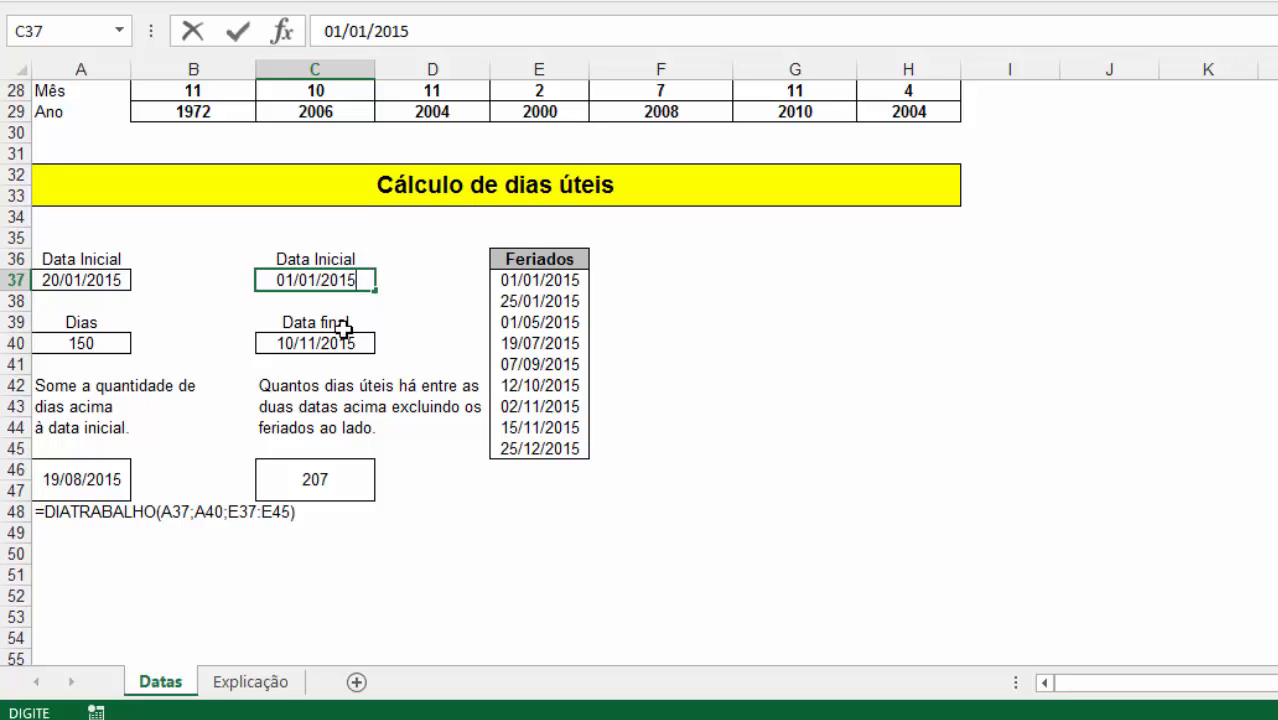
pyautogui.click(343, 328)
pyautogui.press('Return')
pyautogui.write('31/1')
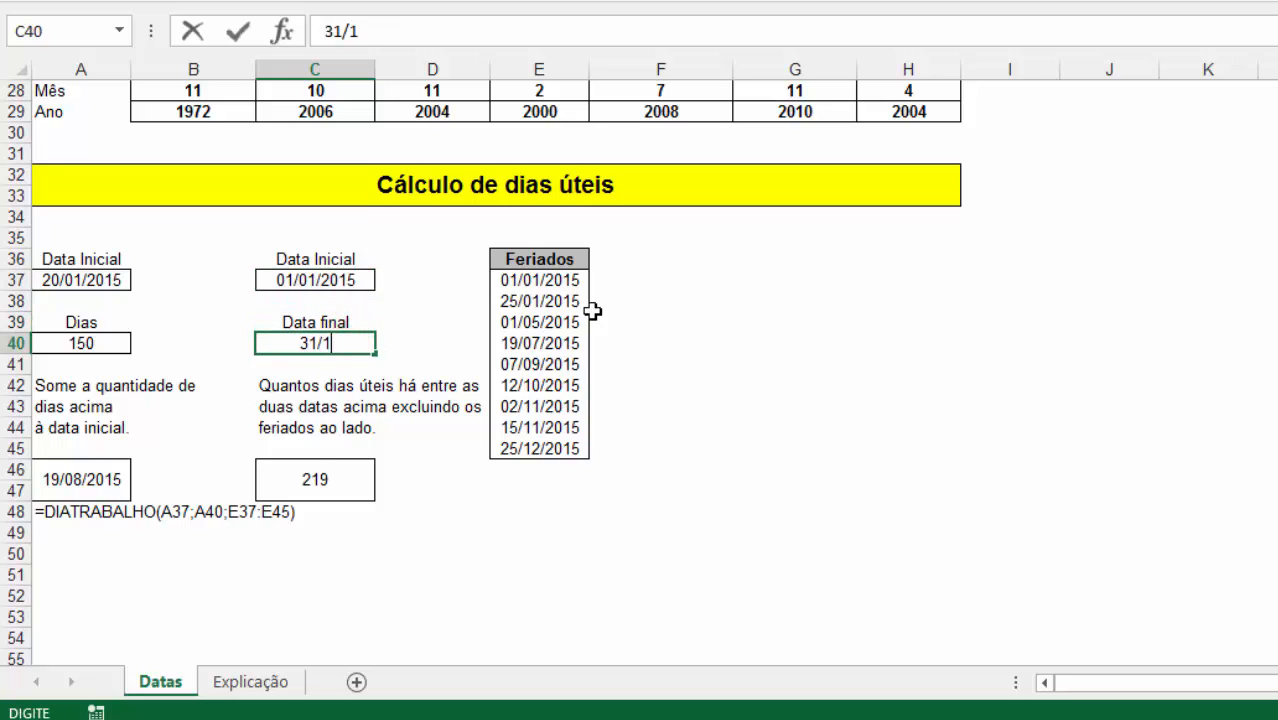
pyautogui.write('2/1015')
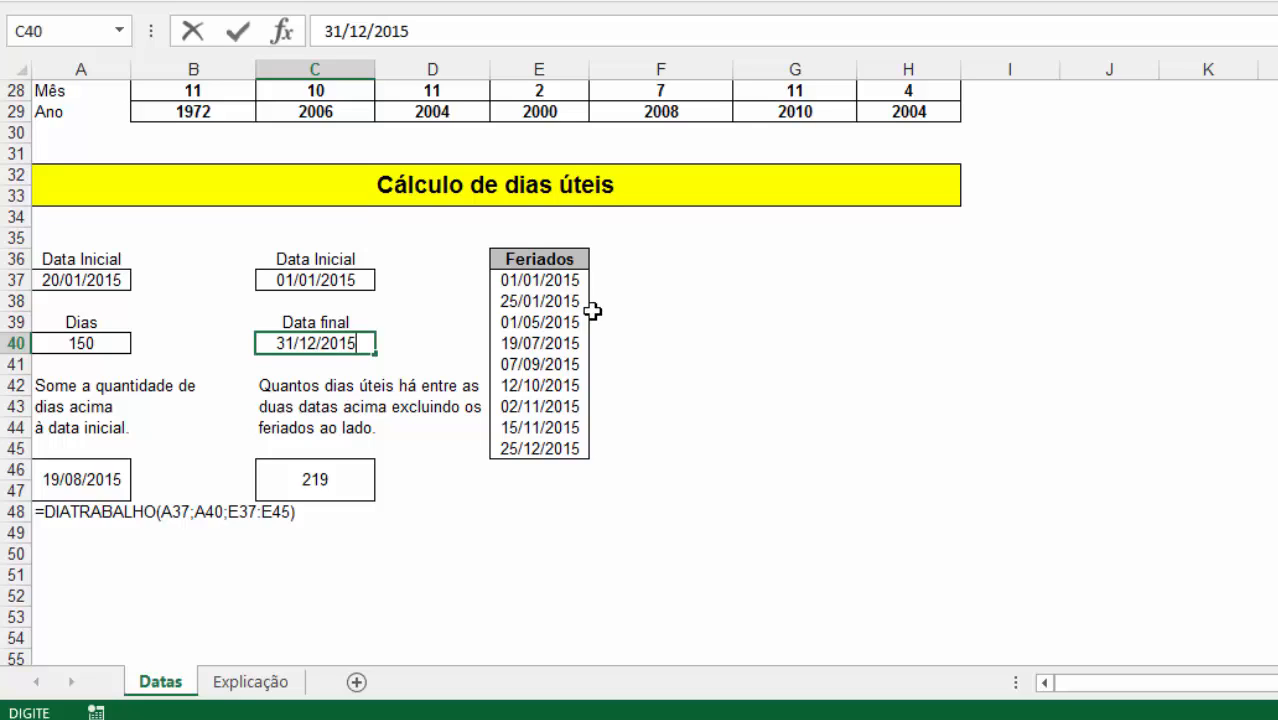
pyautogui.press('Return')
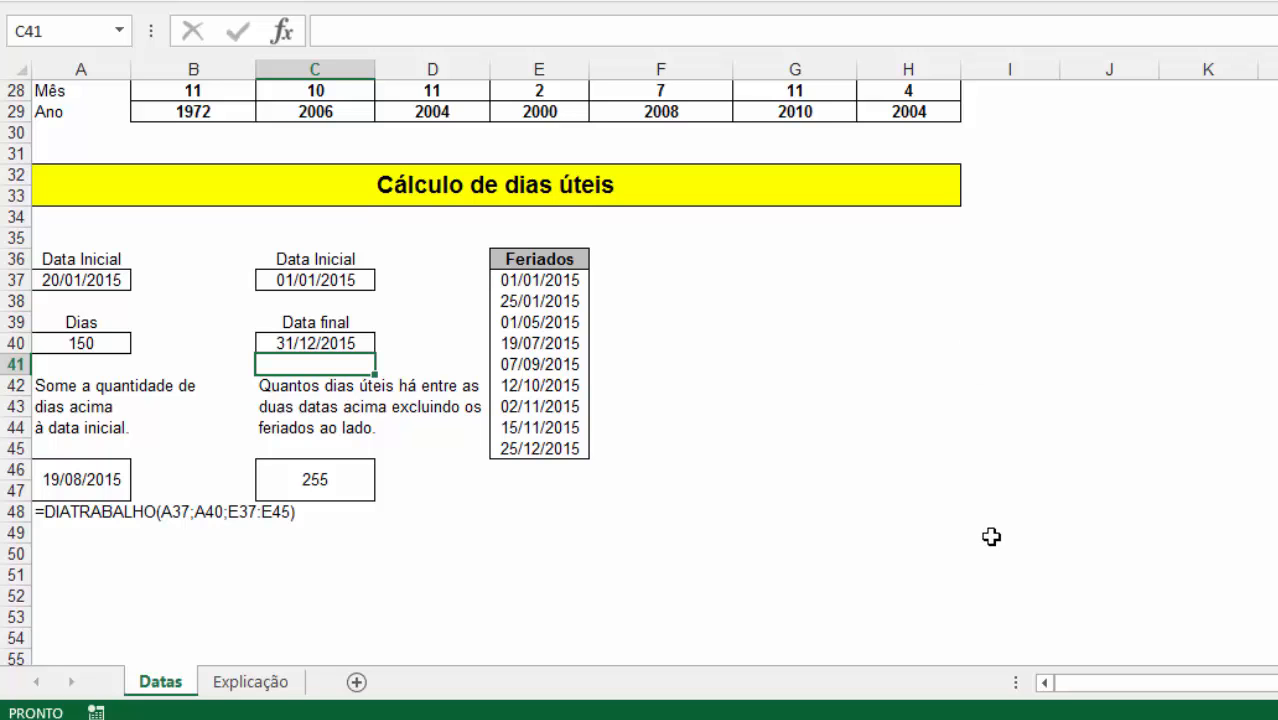
# Step: Save a copy of the workbook as ExcelBasico_Aula19_Gabarito in the Excel Básico - aula 19 folder
pyautogui.click(916, 495)
pyautogui.scroll(9, 889, 524)
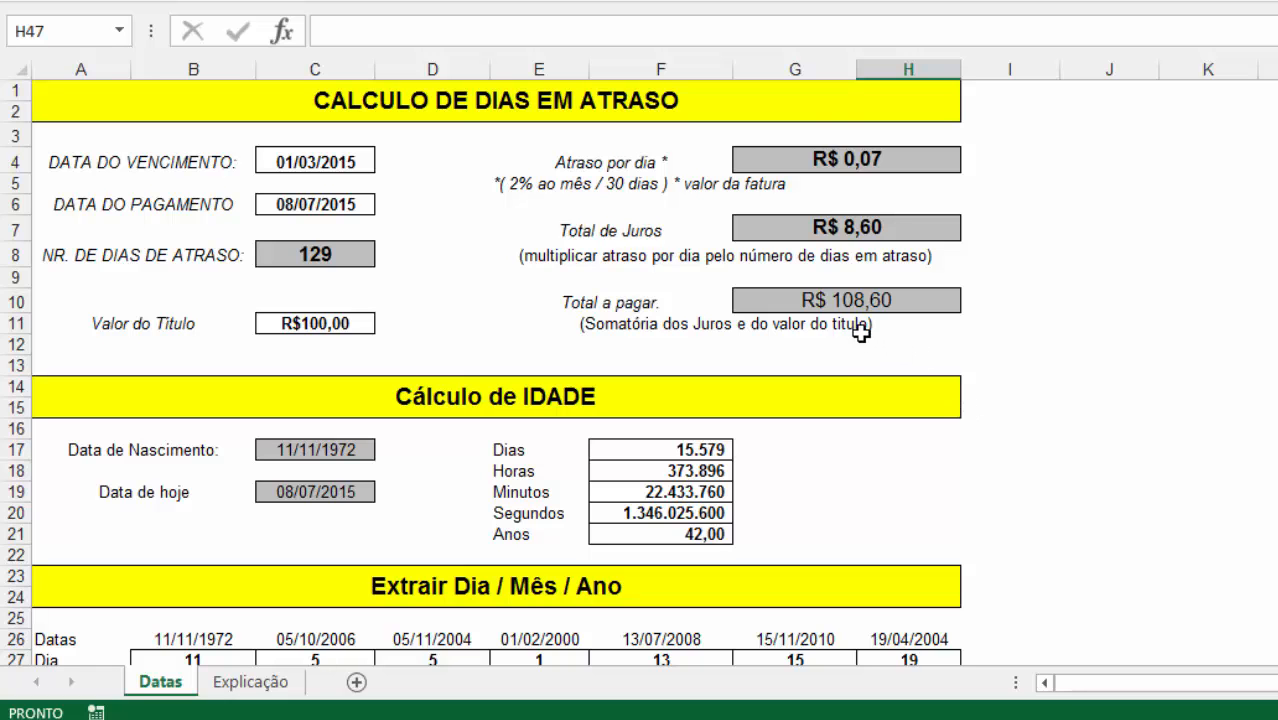
pyautogui.press('F12')
pyautogui.moveTo(446, 259); pyautogui.dragTo(356, 252)
pyautogui.moveTo(356, 427); pyautogui.dragTo(313, 421)
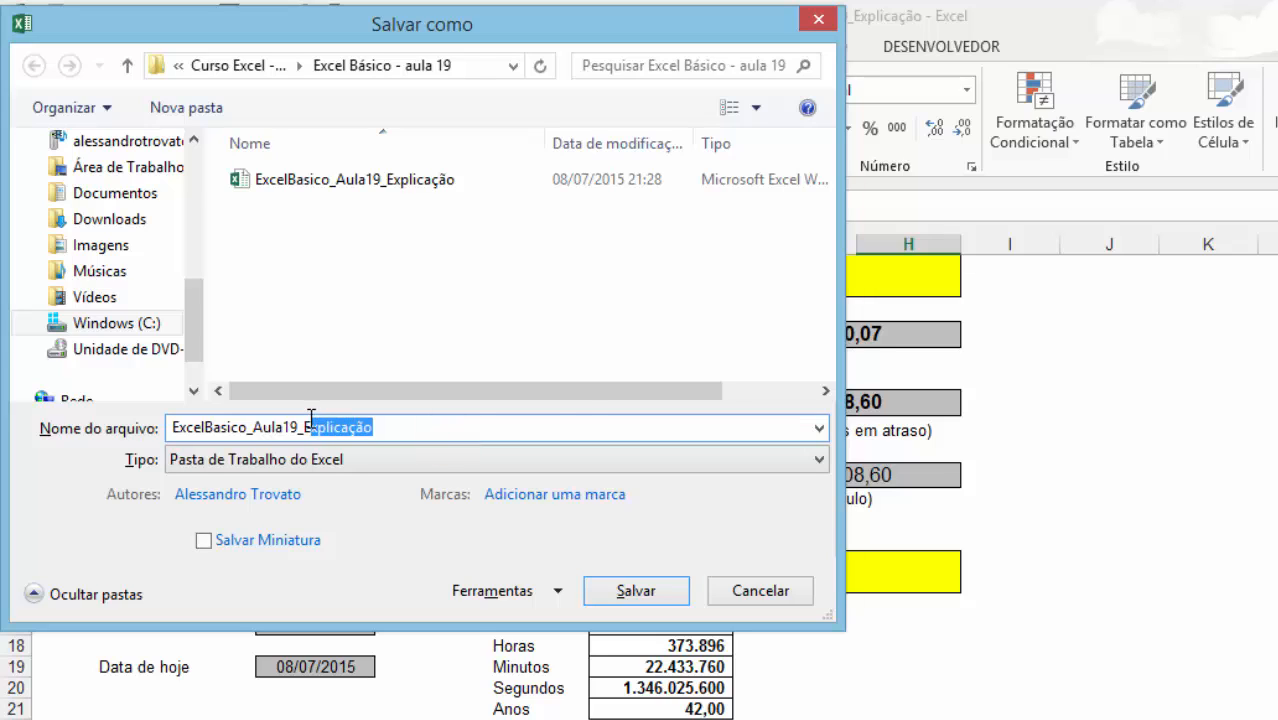
pyautogui.press('BackSpace')
pyautogui.press('BackSpace')
pyautogui.write('Gabarit')
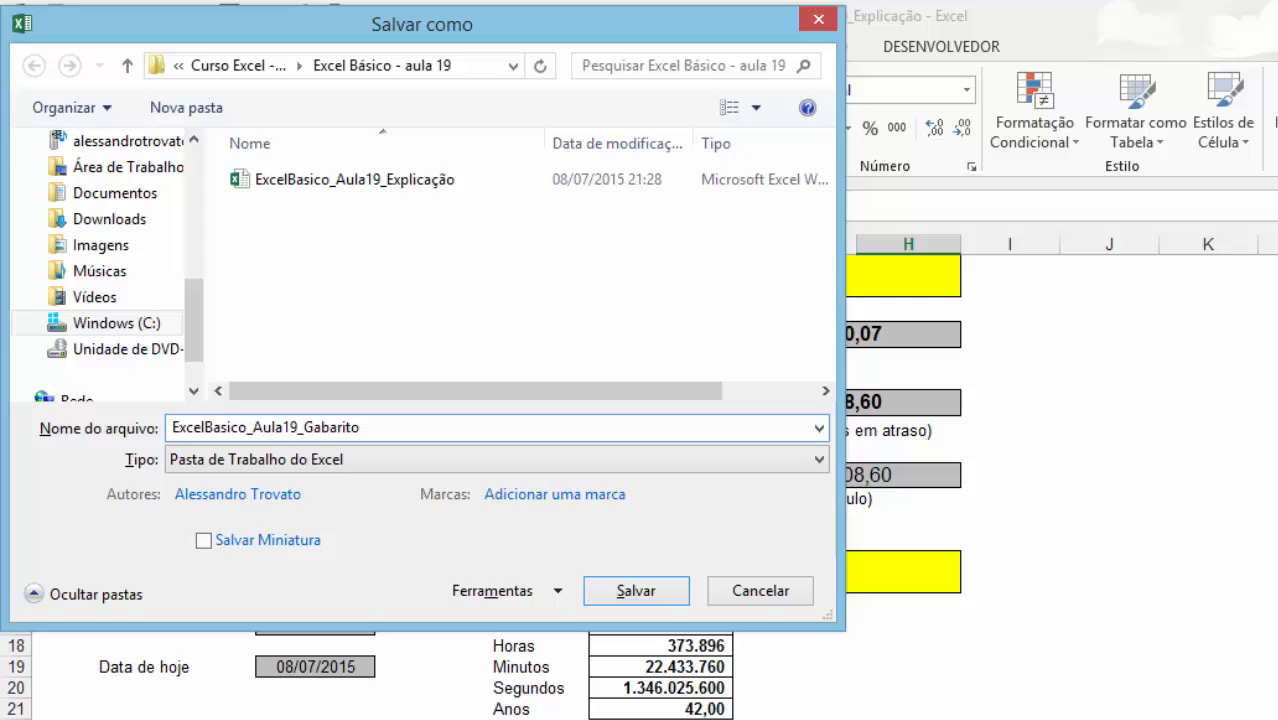
pyautogui.press('Return')
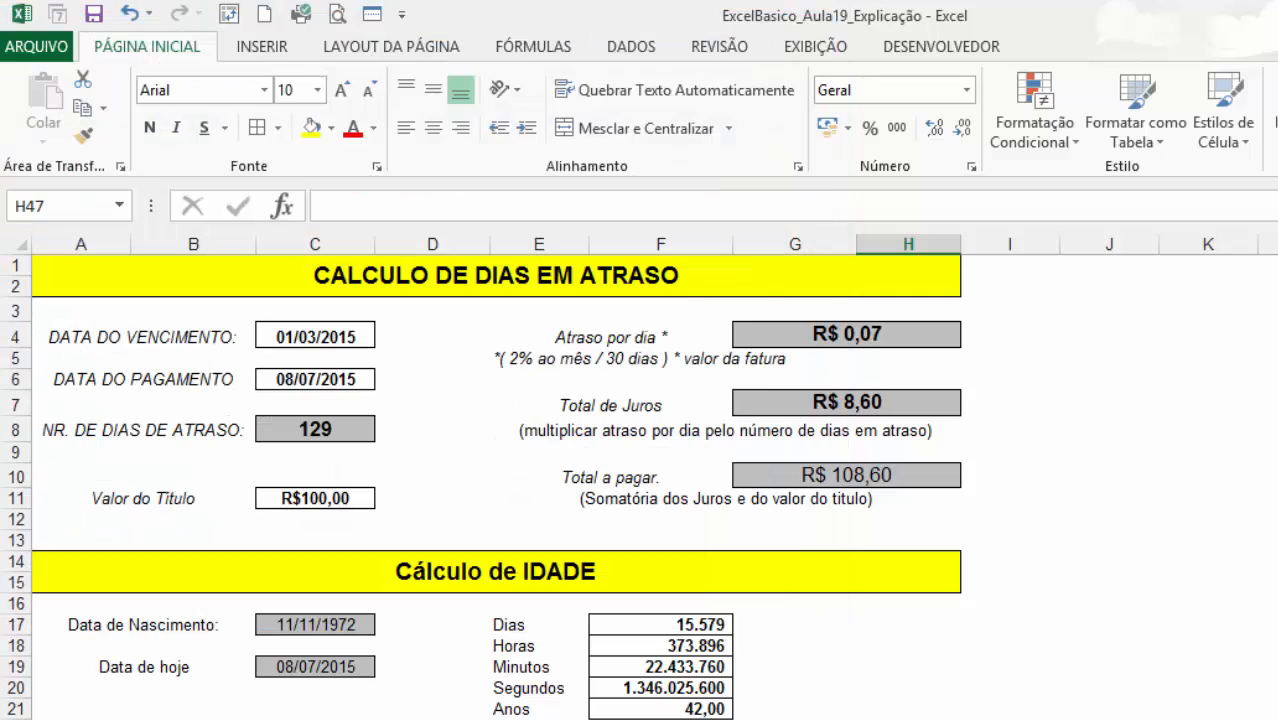